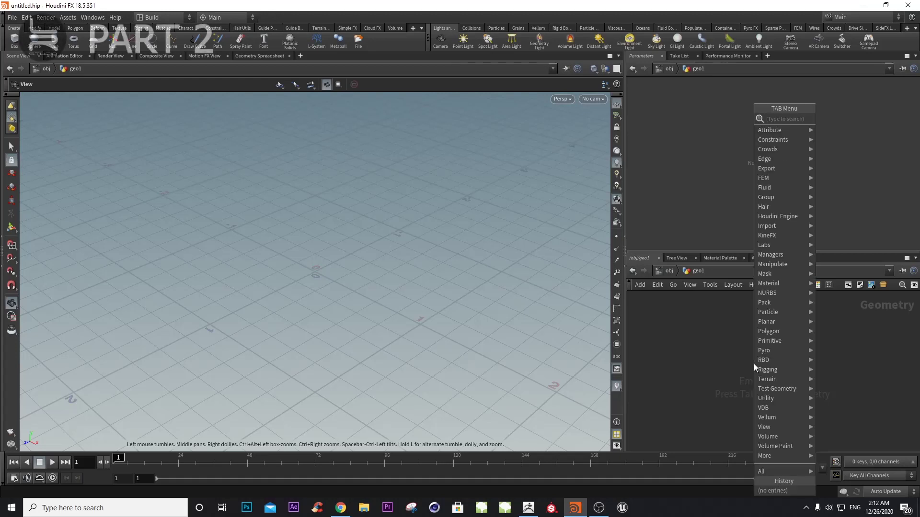
- Add a File node and a Transform node below it in the network
{"action": "type", "text": "file"}
{"action": "key", "text": "Return"}
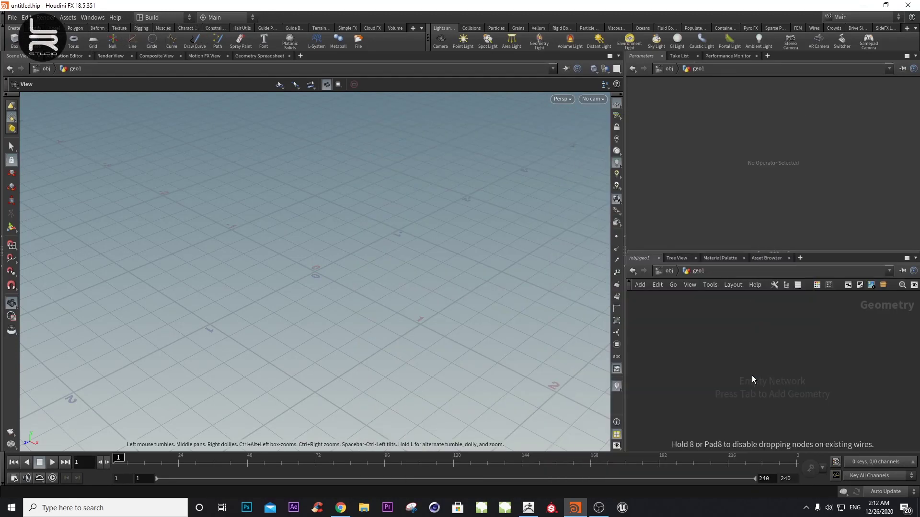
{"action": "left_click", "coordinate": [751, 379]}
{"action": "key", "text": "Tab"}
{"action": "type", "text": "transform"}
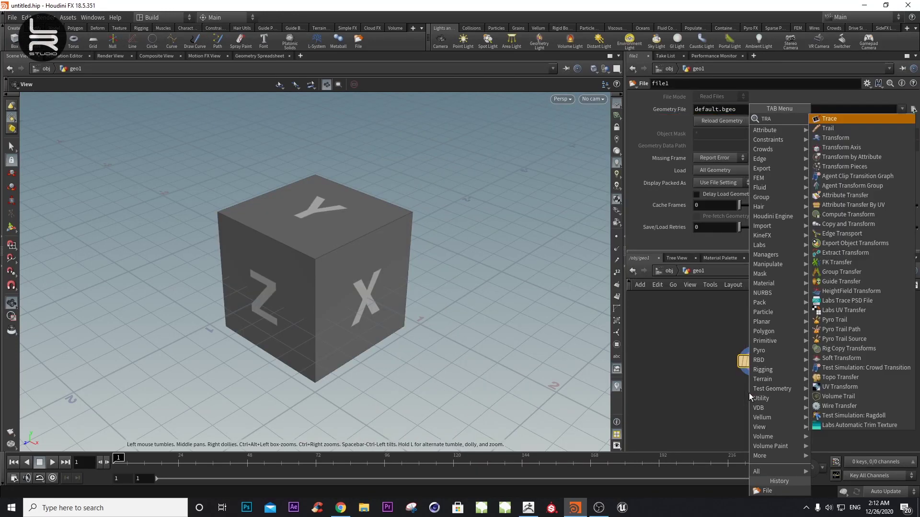
{"action": "key", "text": "Return"}
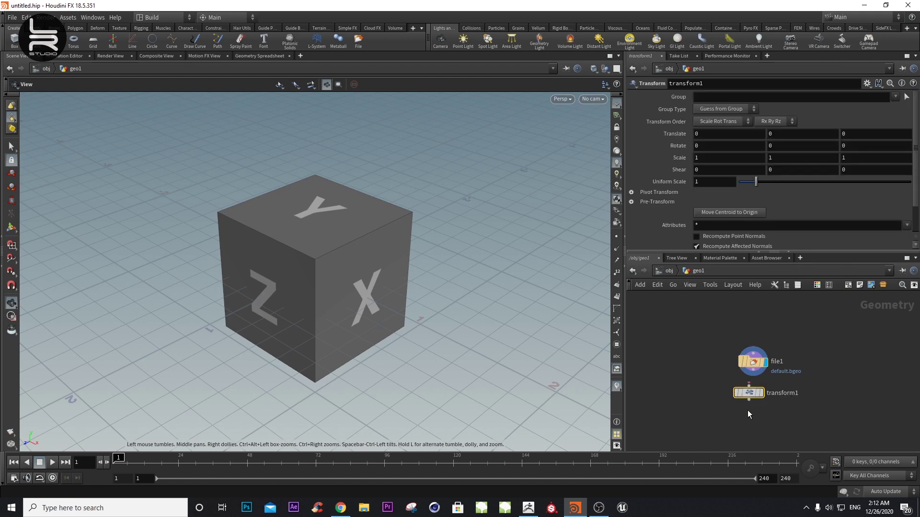
{"action": "left_click", "coordinate": [749, 416]}
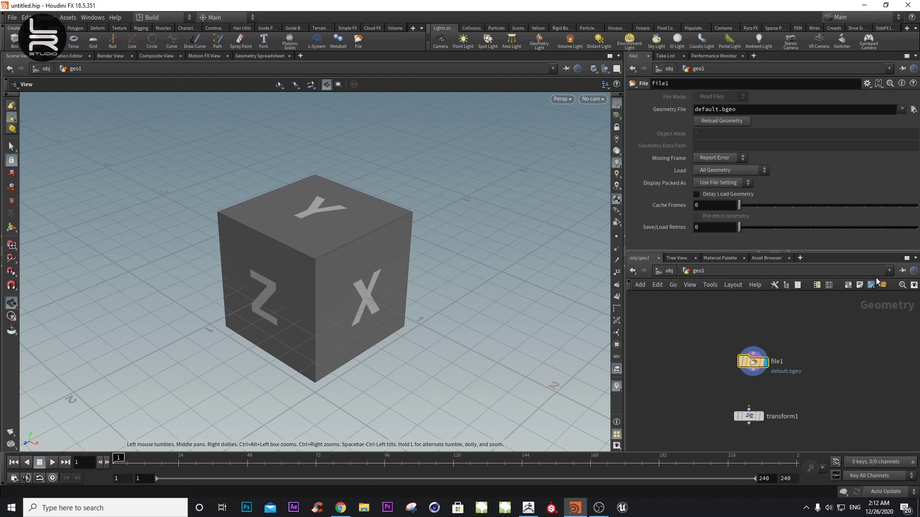
- Load PolySphere.obj from D:/Unreal Engine/Unreal Engine 2 into the File node
{"action": "left_click", "coordinate": [913, 110]}
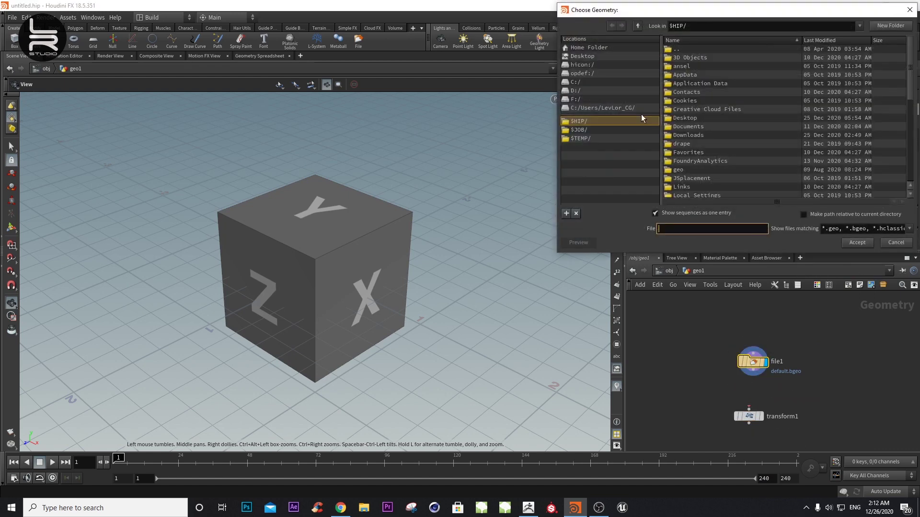
{"action": "left_click", "coordinate": [609, 108]}
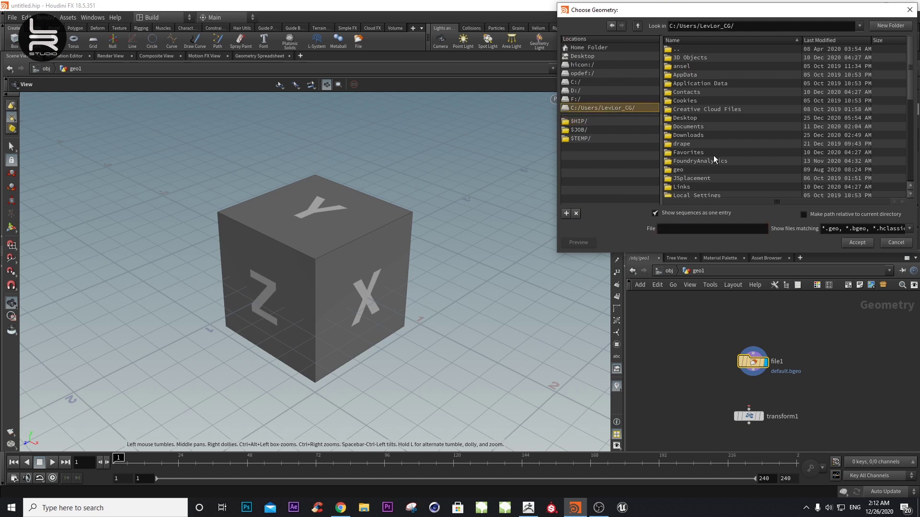
{"action": "left_click", "coordinate": [592, 59]}
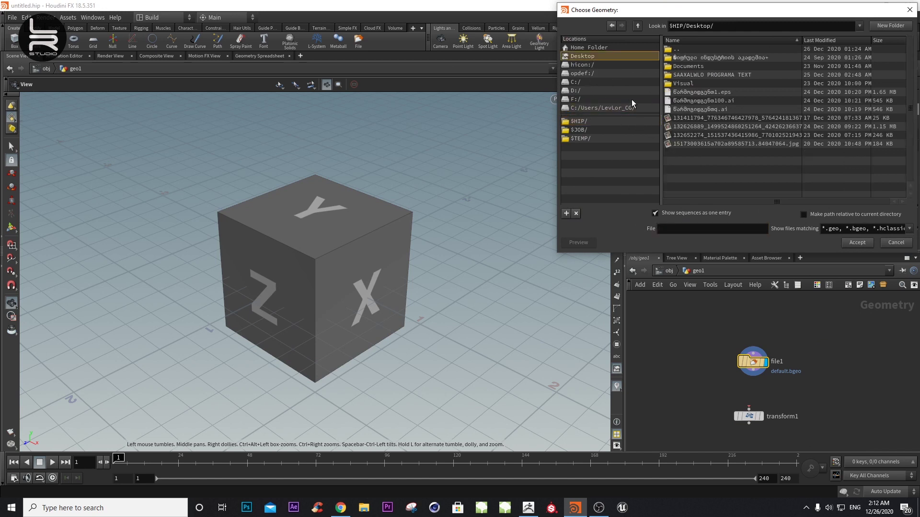
{"action": "left_click", "coordinate": [580, 90]}
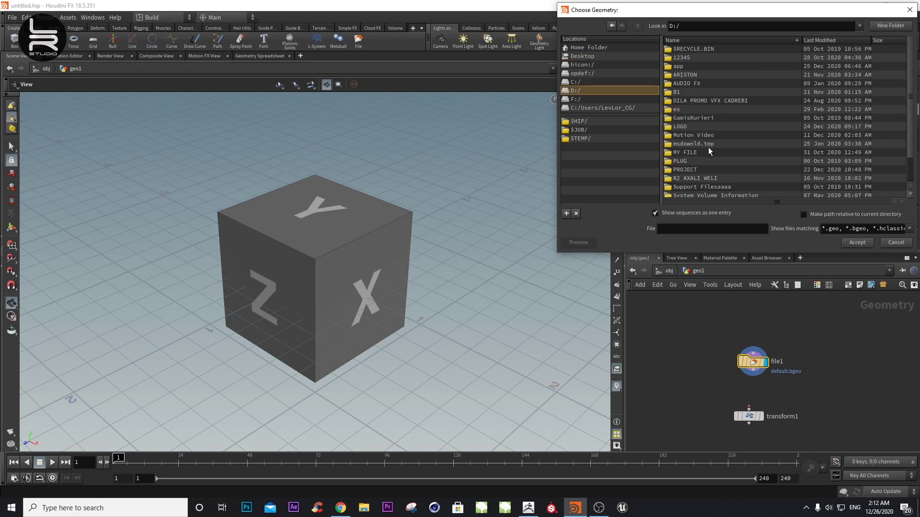
{"action": "scroll", "coordinate": [714, 176], "scroll_direction": "down", "scroll_amount": 2}
{"action": "double_click", "coordinate": [700, 192]}
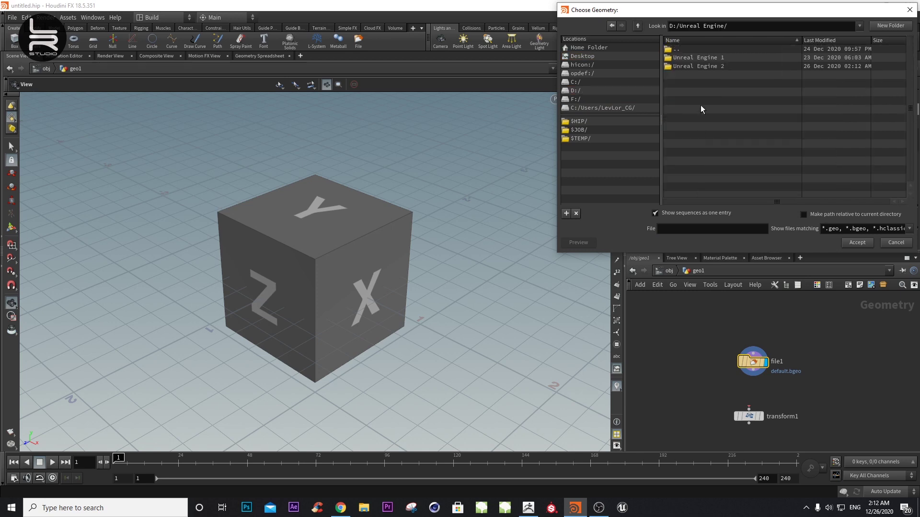
{"action": "double_click", "coordinate": [712, 67]}
{"action": "left_click", "coordinate": [696, 67]}
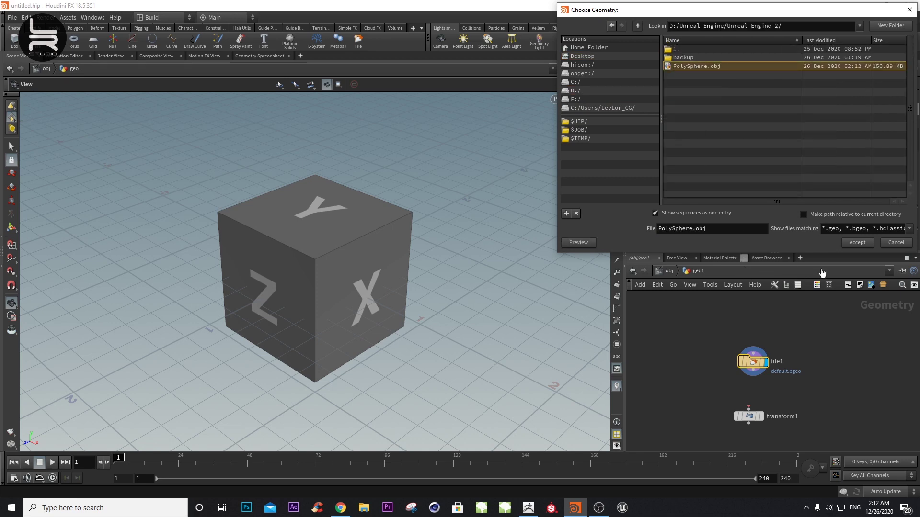
{"action": "left_click", "coordinate": [856, 243]}
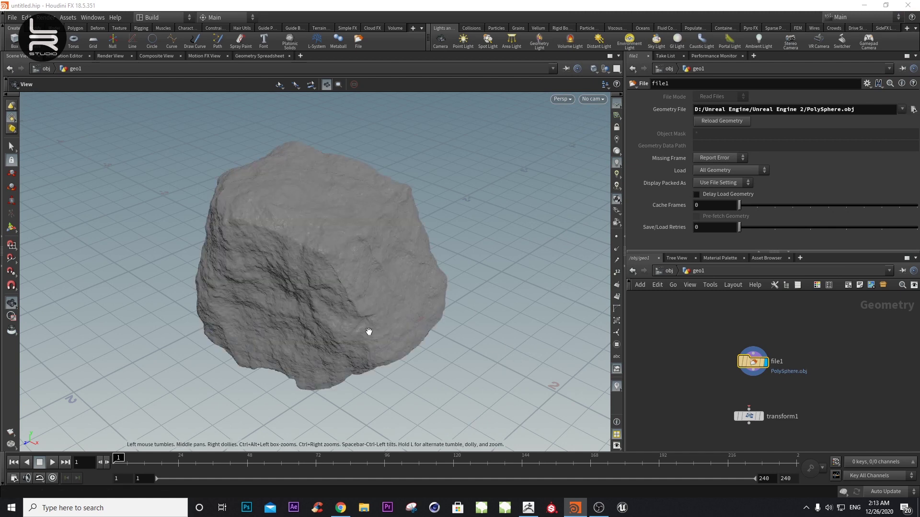
- Inspect the rock, then delete the unused transform1 node
{"action": "mouse_move", "coordinate": [318, 302]}
{"action": "right_mouse_down"}
{"action": "mouse_move", "coordinate": [468, 240]}
{"action": "mouse_move", "coordinate": [414, 272]}
{"action": "right_mouse_up"}
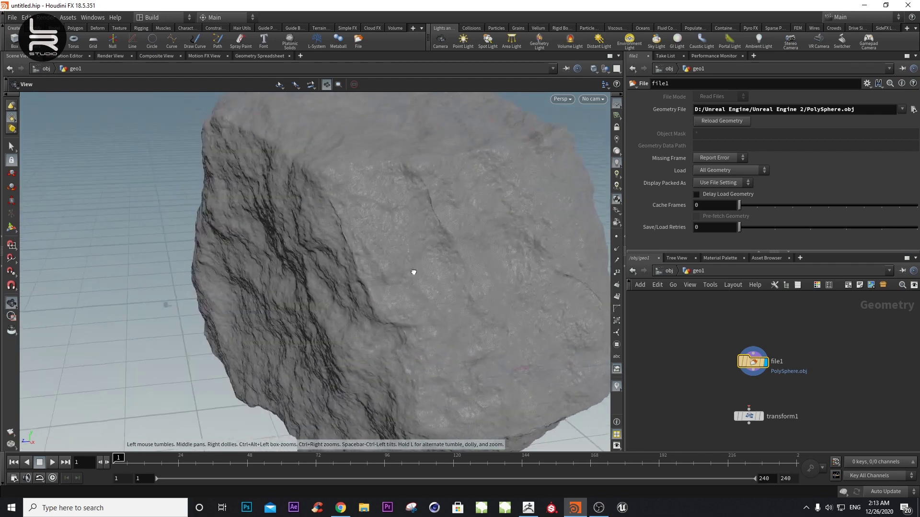
{"action": "mouse_move", "coordinate": [413, 272]}
{"action": "left_mouse_down"}
{"action": "mouse_move", "coordinate": [268, 290]}
{"action": "mouse_move", "coordinate": [206, 267]}
{"action": "mouse_move", "coordinate": [415, 314]}
{"action": "mouse_move", "coordinate": [288, 350]}
{"action": "mouse_move", "coordinate": [346, 385]}
{"action": "mouse_move", "coordinate": [374, 360]}
{"action": "mouse_move", "coordinate": [390, 292]}
{"action": "mouse_move", "coordinate": [329, 335]}
{"action": "mouse_move", "coordinate": [419, 257]}
{"action": "mouse_move", "coordinate": [323, 301]}
{"action": "mouse_move", "coordinate": [359, 277]}
{"action": "mouse_move", "coordinate": [383, 306]}
{"action": "mouse_move", "coordinate": [423, 321]}
{"action": "mouse_move", "coordinate": [303, 328]}
{"action": "mouse_move", "coordinate": [308, 267]}
{"action": "mouse_move", "coordinate": [365, 289]}
{"action": "mouse_move", "coordinate": [337, 323]}
{"action": "mouse_move", "coordinate": [359, 335]}
{"action": "mouse_move", "coordinate": [414, 318]}
{"action": "mouse_move", "coordinate": [404, 406]}
{"action": "mouse_move", "coordinate": [374, 289]}
{"action": "mouse_move", "coordinate": [421, 301]}
{"action": "mouse_move", "coordinate": [394, 274]}
{"action": "mouse_move", "coordinate": [350, 288]}
{"action": "mouse_move", "coordinate": [353, 364]}
{"action": "mouse_move", "coordinate": [350, 301]}
{"action": "mouse_move", "coordinate": [403, 275]}
{"action": "mouse_move", "coordinate": [388, 306]}
{"action": "mouse_move", "coordinate": [380, 298]}
{"action": "left_mouse_up"}
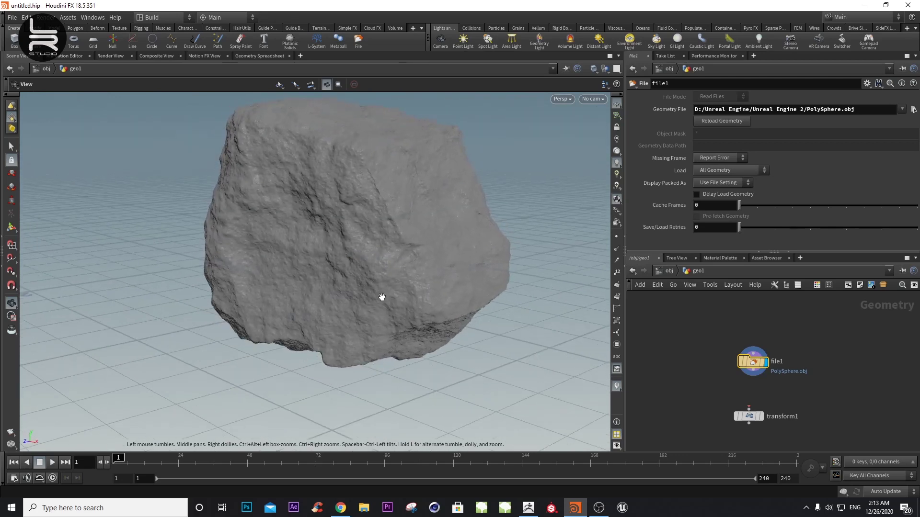
{"action": "left_click_drag", "start_coordinate": [749, 416], "coordinate": [752, 420]}
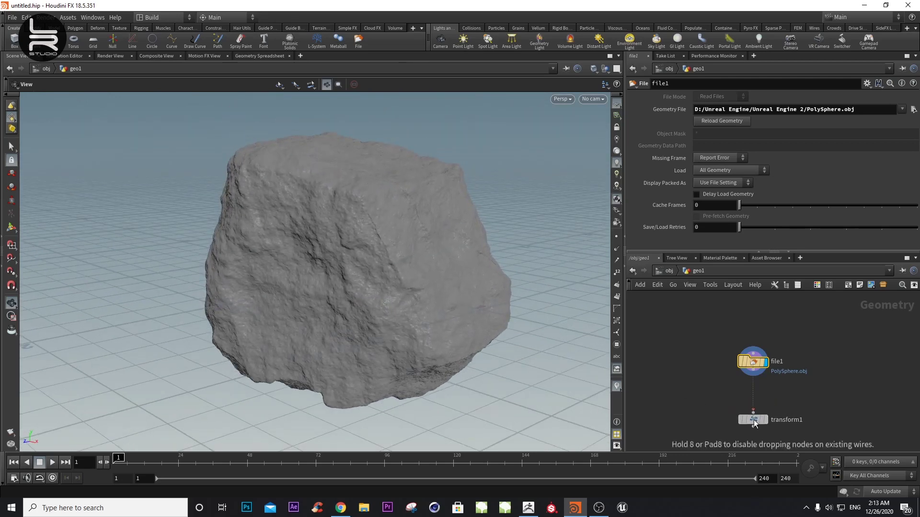
{"action": "key", "text": "Delete"}
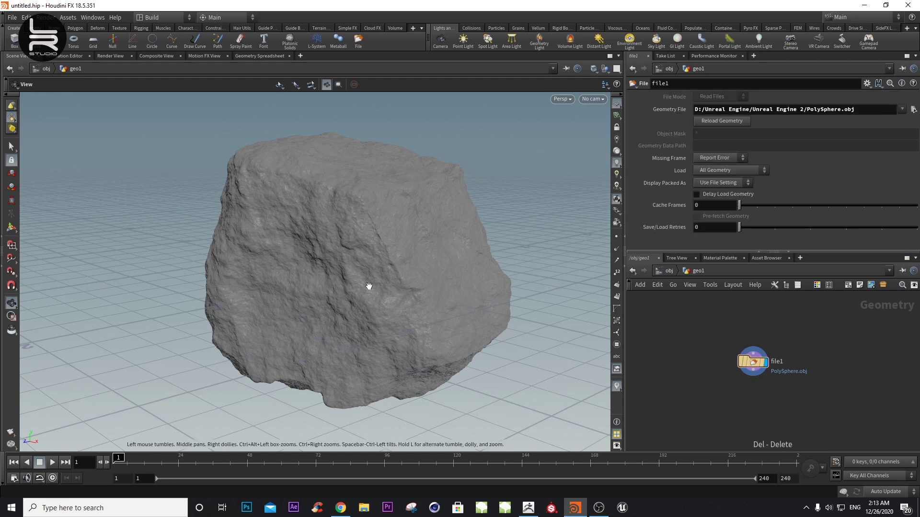
- Orbit and zoom around the rock to inspect its surface from all sides
{"action": "scroll", "coordinate": [364, 283], "scroll_direction": "down", "scroll_amount": 2}
{"action": "mouse_move", "coordinate": [362, 283]}
{"action": "left_mouse_down"}
{"action": "mouse_move", "coordinate": [361, 334]}
{"action": "mouse_move", "coordinate": [411, 164]}
{"action": "mouse_move", "coordinate": [370, 277]}
{"action": "left_mouse_up"}
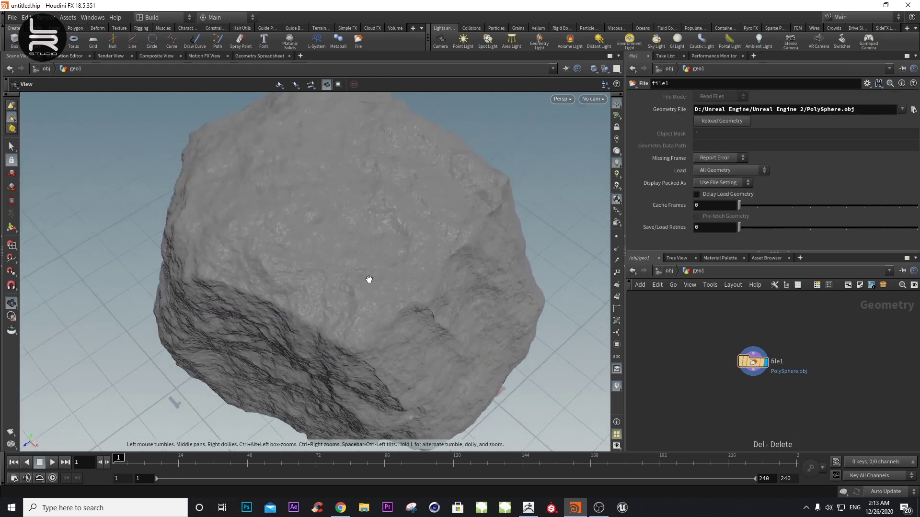
{"action": "scroll", "coordinate": [458, 217], "scroll_direction": "up", "scroll_amount": 5}
{"action": "right_click_drag", "start_coordinate": [458, 217], "coordinate": [280, 302]}
{"action": "mouse_move", "coordinate": [280, 301]}
{"action": "left_mouse_down"}
{"action": "mouse_move", "coordinate": [275, 308]}
{"action": "mouse_move", "coordinate": [304, 312]}
{"action": "left_mouse_up"}
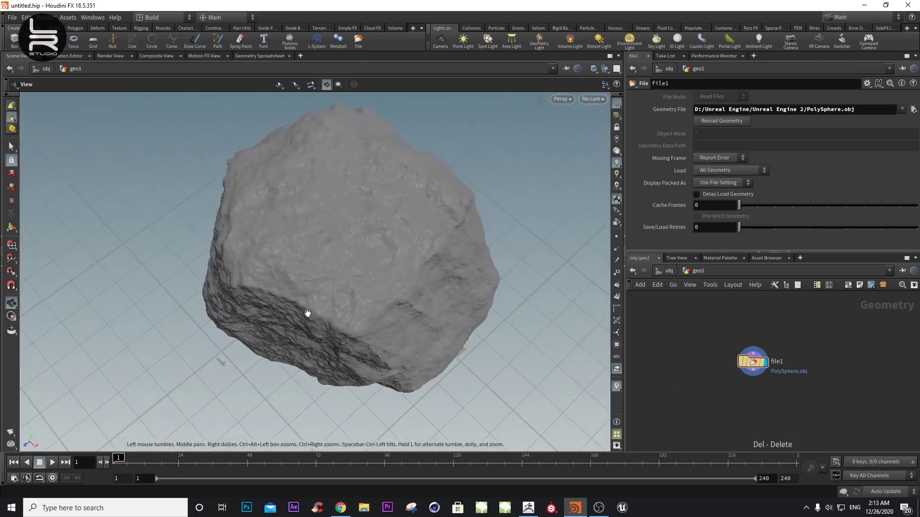
{"action": "right_click_drag", "start_coordinate": [303, 312], "coordinate": [564, 224]}
{"action": "left_click_drag", "start_coordinate": [589, 208], "coordinate": [484, 225]}
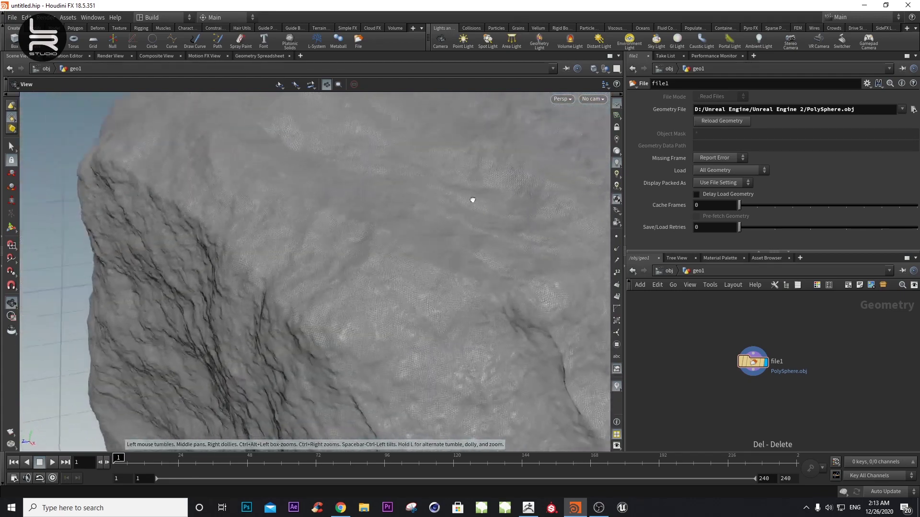
{"action": "mouse_move", "coordinate": [473, 200]}
{"action": "right_mouse_down"}
{"action": "mouse_move", "coordinate": [472, 248]}
{"action": "mouse_move", "coordinate": [384, 216]}
{"action": "right_mouse_up"}
{"action": "left_click_drag", "start_coordinate": [383, 215], "coordinate": [350, 294]}
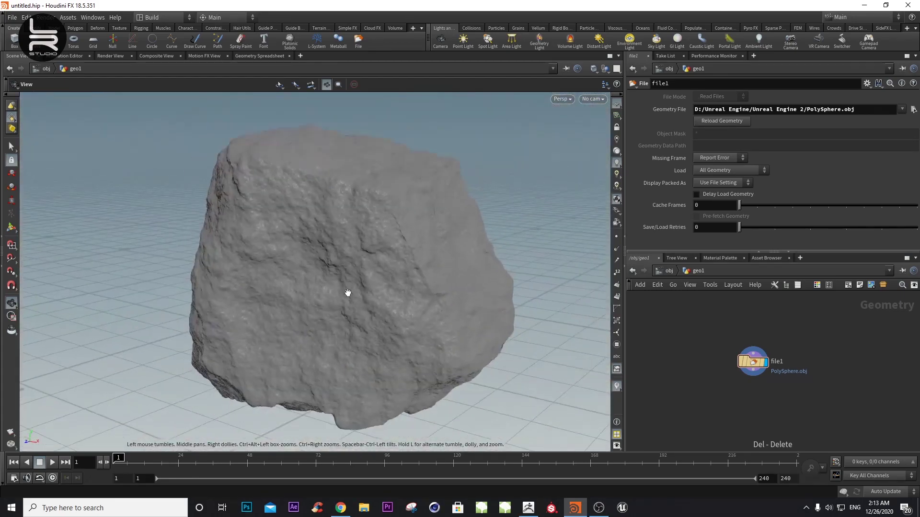
- Add polyreduce1 under file1, wire file1 into it, and set Percent To Keep to 25
{"action": "key", "text": "Tab"}
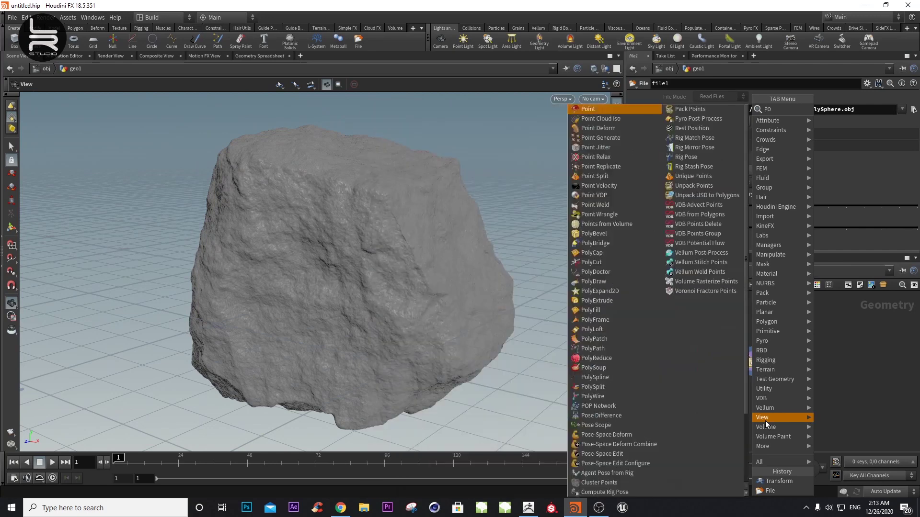
{"action": "type", "text": "POLY"}
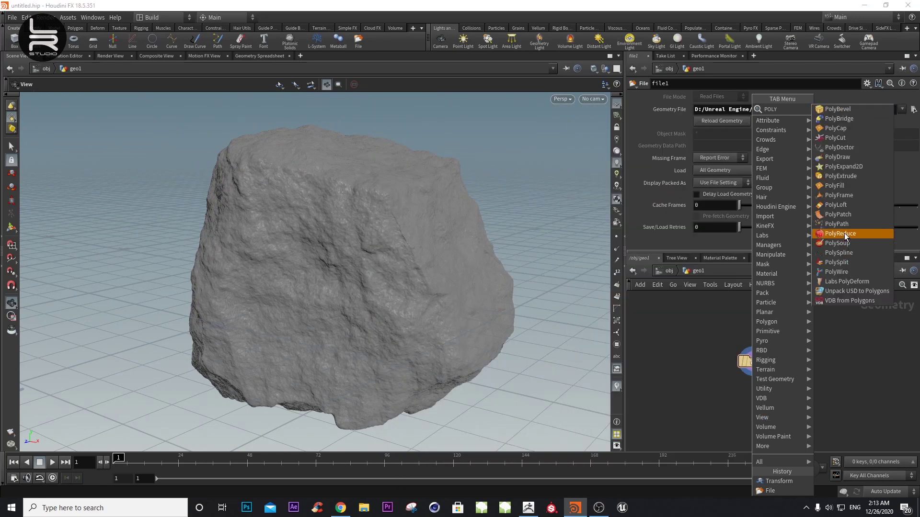
{"action": "left_click", "coordinate": [844, 233]}
{"action": "left_click", "coordinate": [747, 426]}
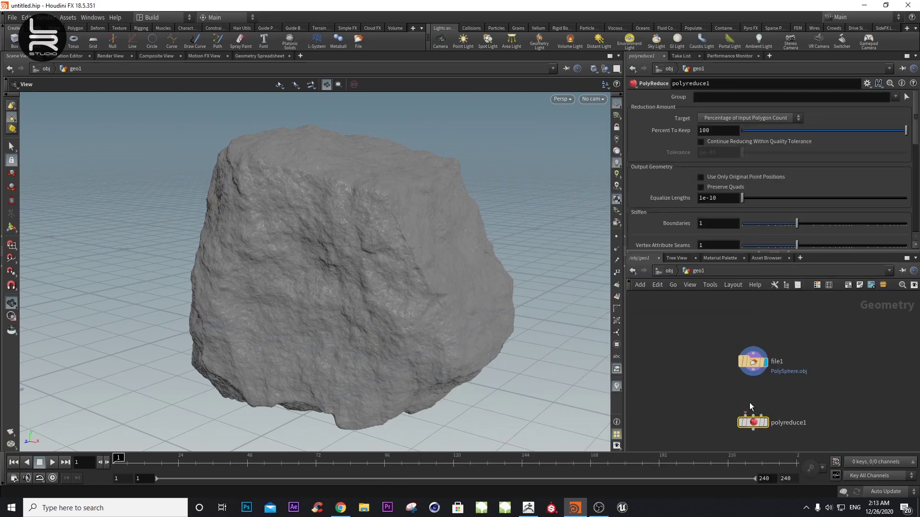
{"action": "left_click_drag", "start_coordinate": [753, 416], "coordinate": [753, 377]}
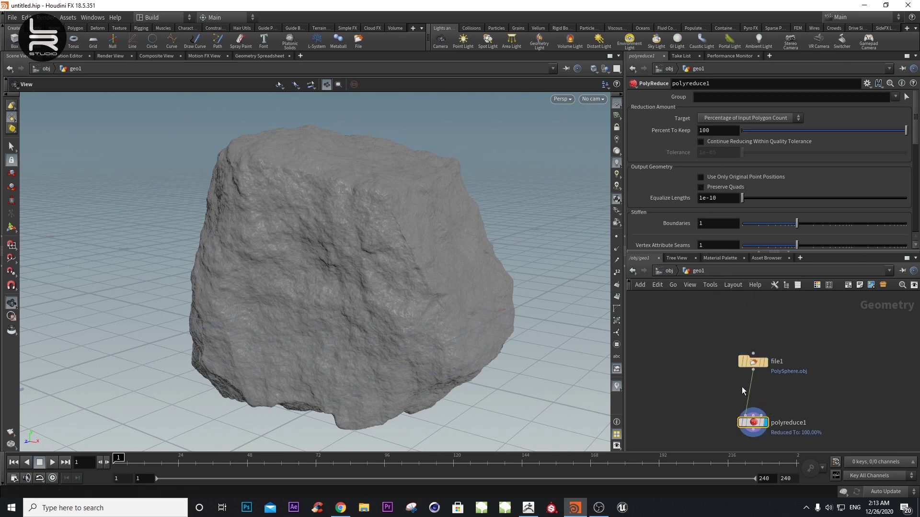
{"action": "double_click", "coordinate": [698, 131]}
{"action": "type", "text": "25"}
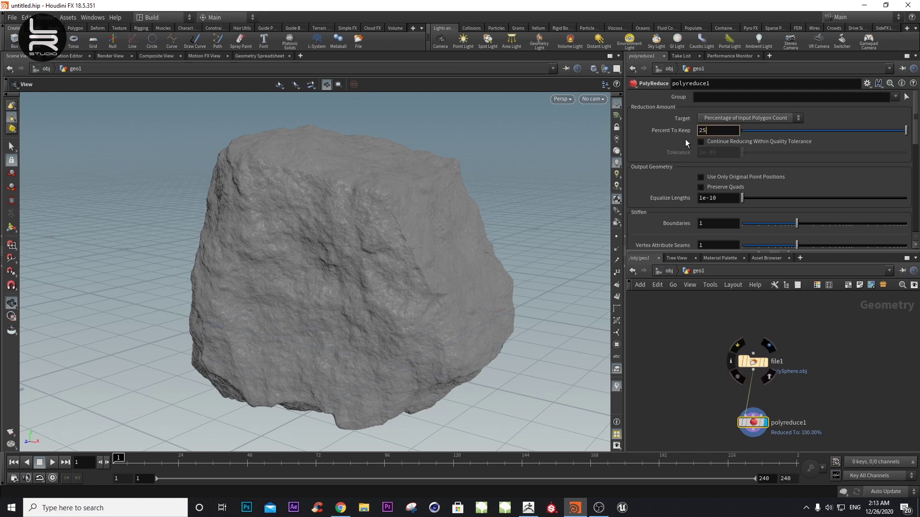
{"action": "key", "text": "Return"}
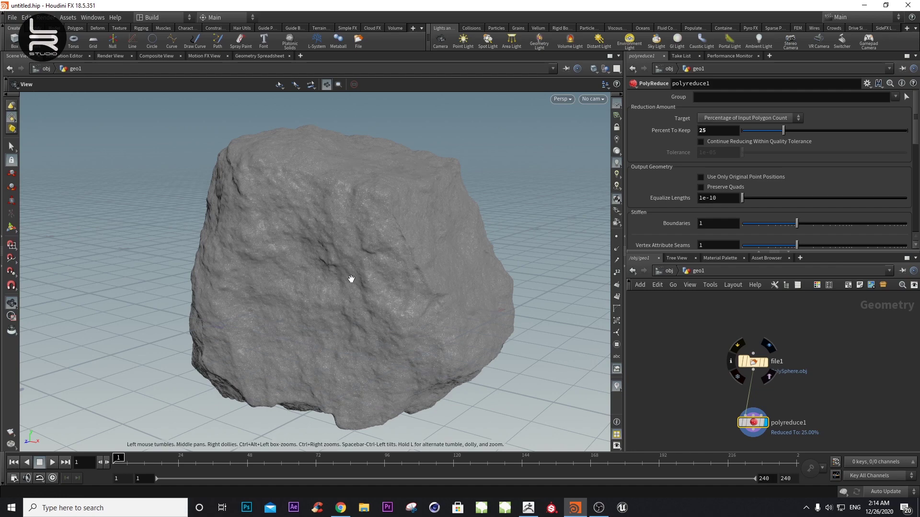
- Orbit the reduced rock to inspect it from several angles
{"action": "right_click_drag", "start_coordinate": [384, 268], "coordinate": [464, 207]}
{"action": "left_click_drag", "start_coordinate": [463, 207], "coordinate": [406, 264]}
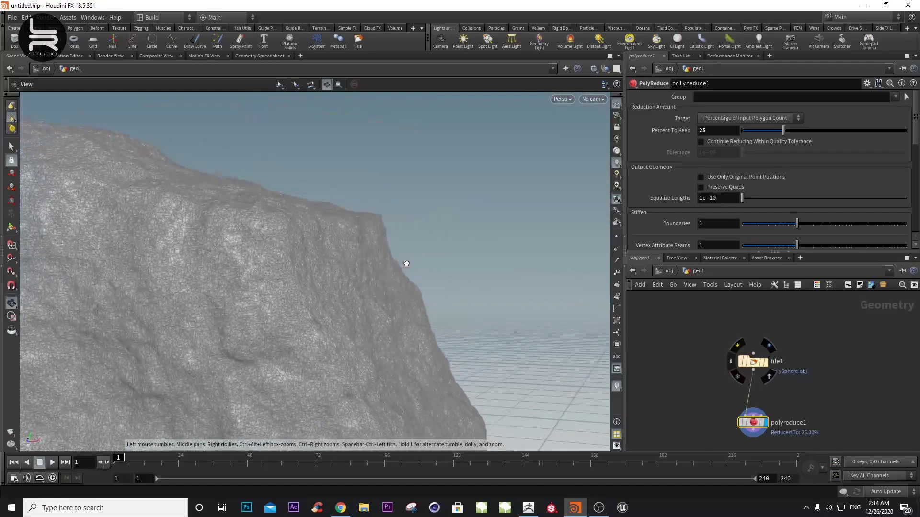
{"action": "mouse_move", "coordinate": [406, 264]}
{"action": "right_mouse_down"}
{"action": "mouse_move", "coordinate": [353, 312]}
{"action": "mouse_move", "coordinate": [308, 221]}
{"action": "mouse_move", "coordinate": [225, 318]}
{"action": "mouse_move", "coordinate": [245, 264]}
{"action": "right_mouse_up"}
{"action": "mouse_move", "coordinate": [246, 264]}
{"action": "left_mouse_down"}
{"action": "mouse_move", "coordinate": [329, 328]}
{"action": "mouse_move", "coordinate": [435, 333]}
{"action": "mouse_move", "coordinate": [356, 348]}
{"action": "mouse_move", "coordinate": [304, 330]}
{"action": "mouse_move", "coordinate": [300, 349]}
{"action": "mouse_move", "coordinate": [324, 322]}
{"action": "mouse_move", "coordinate": [383, 336]}
{"action": "left_mouse_up"}
{"action": "middle_click_drag", "start_coordinate": [737, 409], "coordinate": [744, 355]}
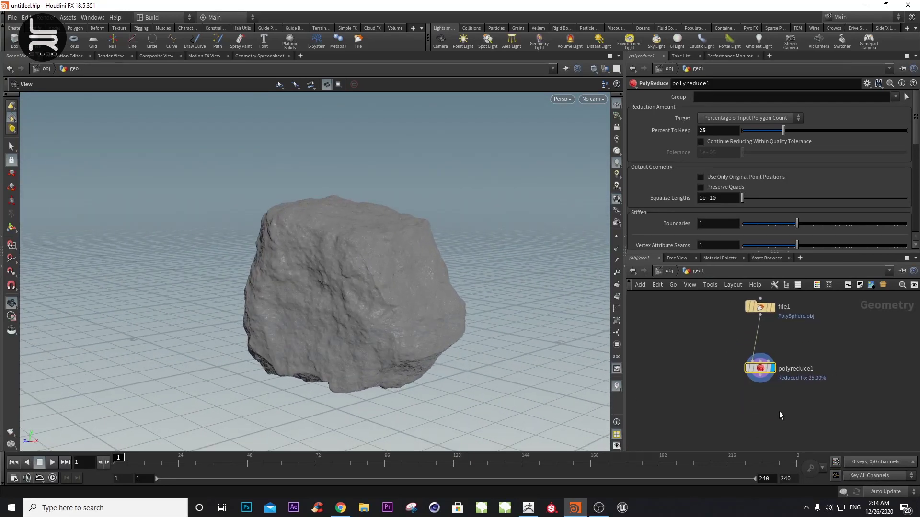
- Add a Null below polyreduce1, wire it in, and rename it out_25_p
{"action": "key", "text": "Tab"}
{"action": "type", "text": "NUL"}
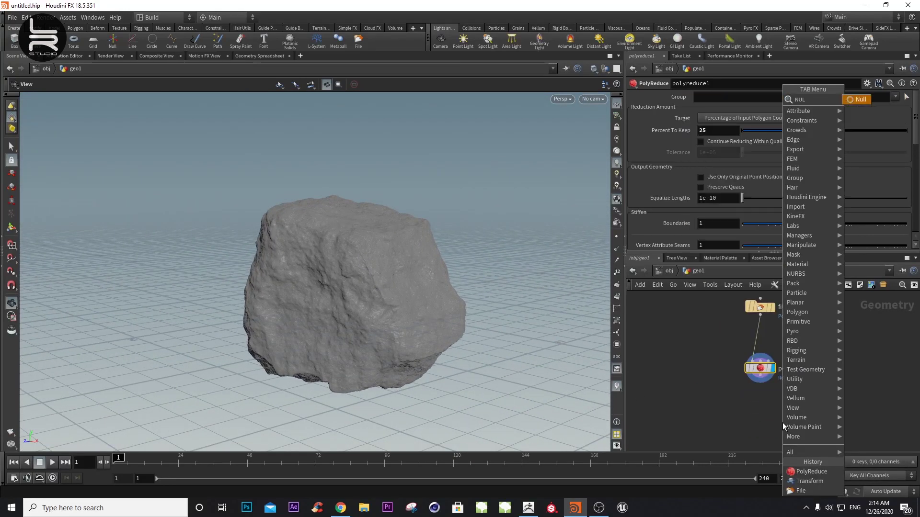
{"action": "key", "text": "Return"}
{"action": "left_click", "coordinate": [761, 424]}
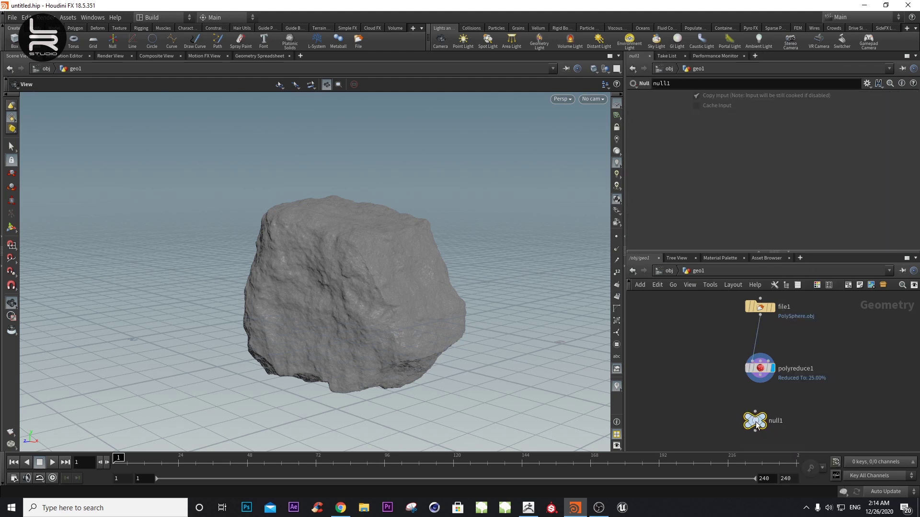
{"action": "left_click", "coordinate": [755, 413]}
{"action": "left_click", "coordinate": [760, 375]}
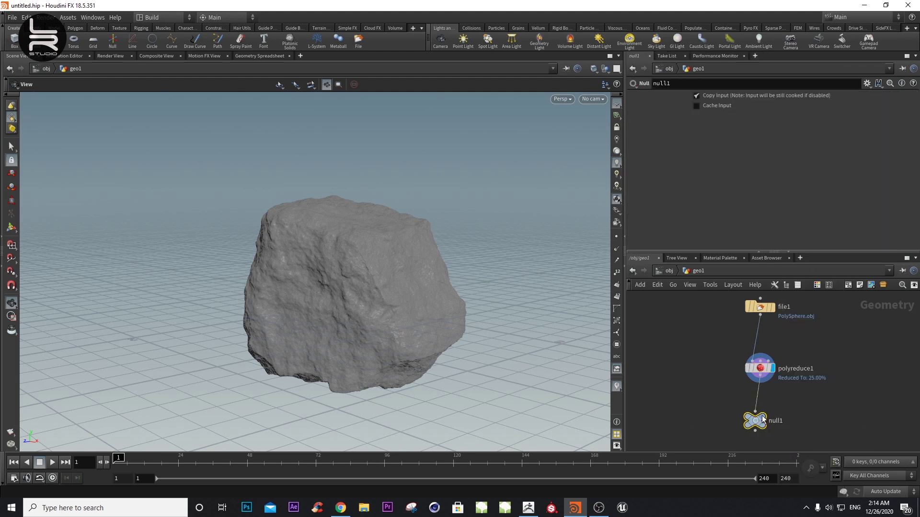
{"action": "double_click", "coordinate": [780, 421]}
{"action": "type", "text": "ou"}
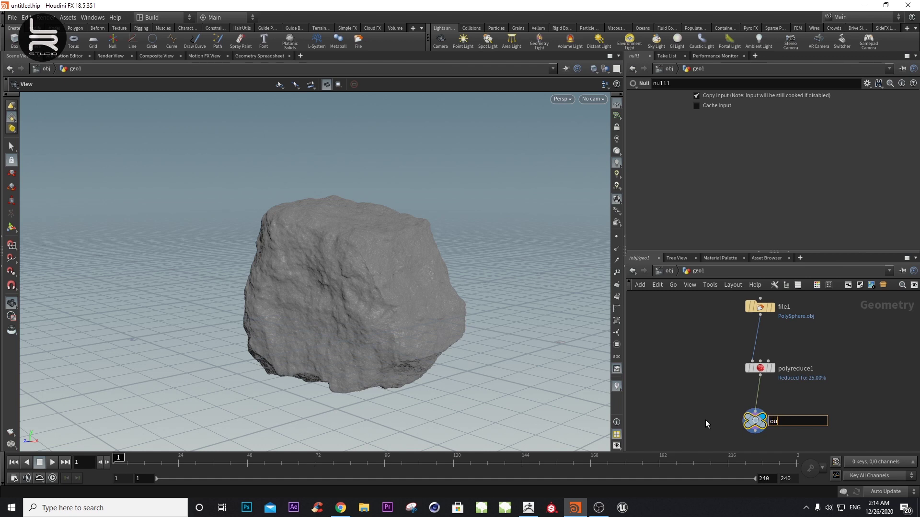
{"action": "type", "text": "t_2"}
{"action": "type", "text": "5_p"}
{"action": "key", "text": "Return"}
{"action": "left_click_drag", "start_coordinate": [752, 422], "coordinate": [758, 412]}
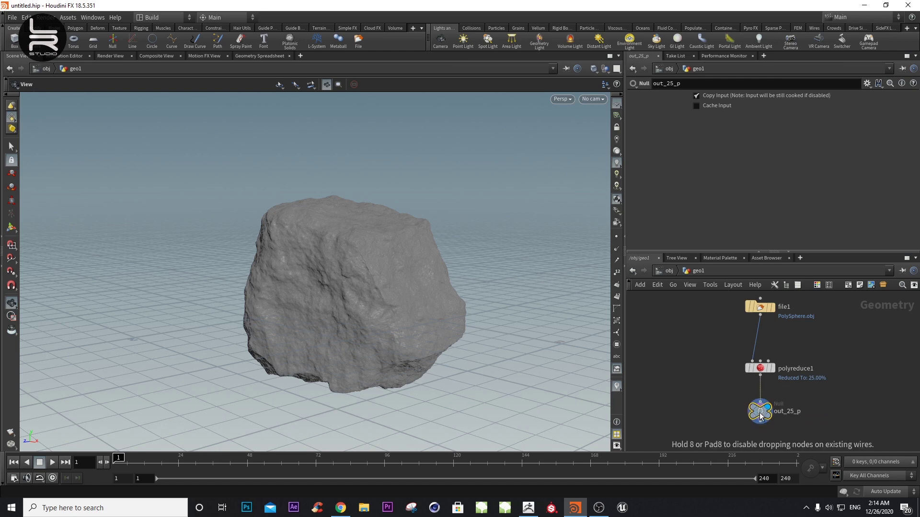
{"action": "left_click", "coordinate": [11, 18]}
{"action": "mouse_move", "coordinate": [29, 193]}
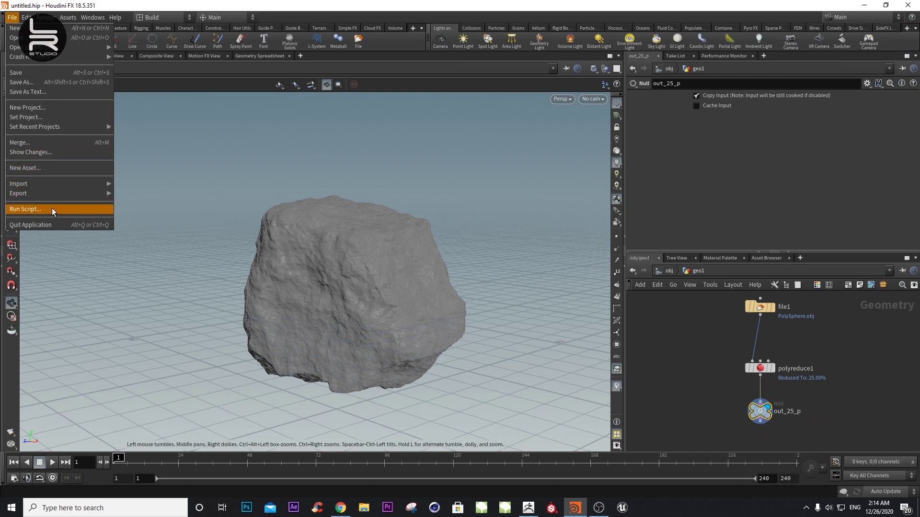
- Save the scene as Unreal Engine 2 Rock2.hip in D:/Unreal Engine/Unreal Engine 2
{"action": "left_click", "coordinate": [345, 13]}
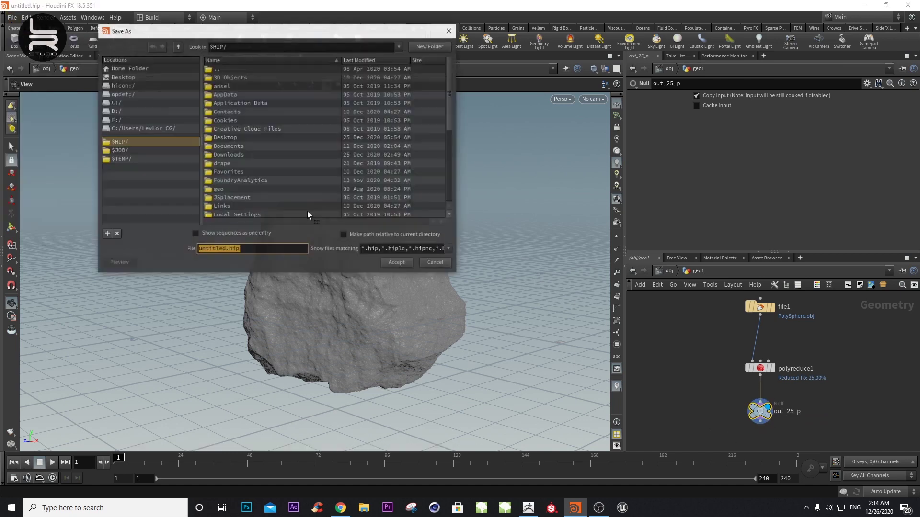
{"action": "key", "text": "ctrl+shift+s"}
{"action": "left_click", "coordinate": [128, 78]}
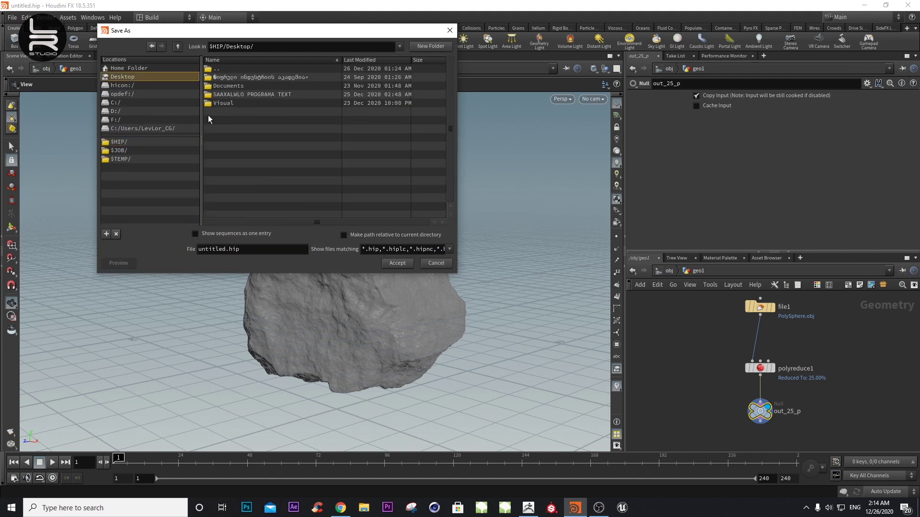
{"action": "left_click", "coordinate": [120, 112]}
{"action": "scroll", "coordinate": [266, 191], "scroll_direction": "down", "scroll_amount": 1}
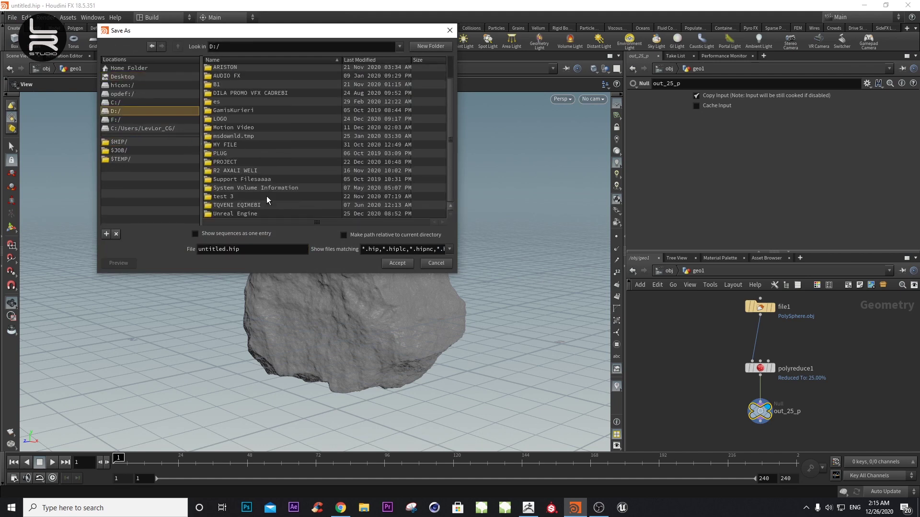
{"action": "double_click", "coordinate": [243, 214]}
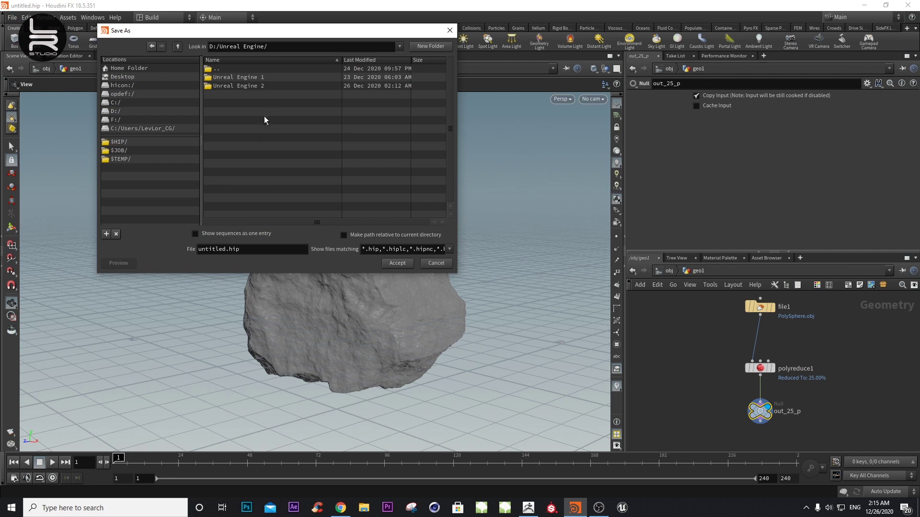
{"action": "double_click", "coordinate": [254, 85]}
{"action": "left_click", "coordinate": [246, 86]}
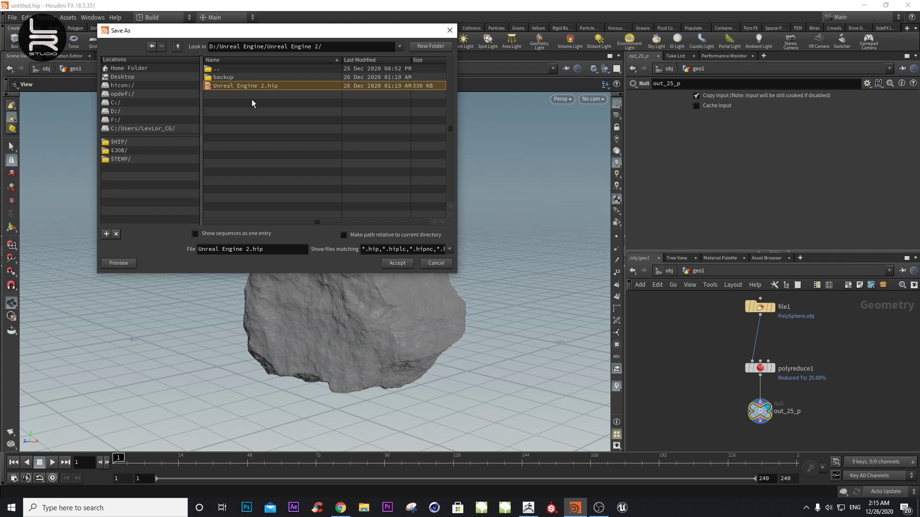
{"action": "left_click", "coordinate": [253, 249]}
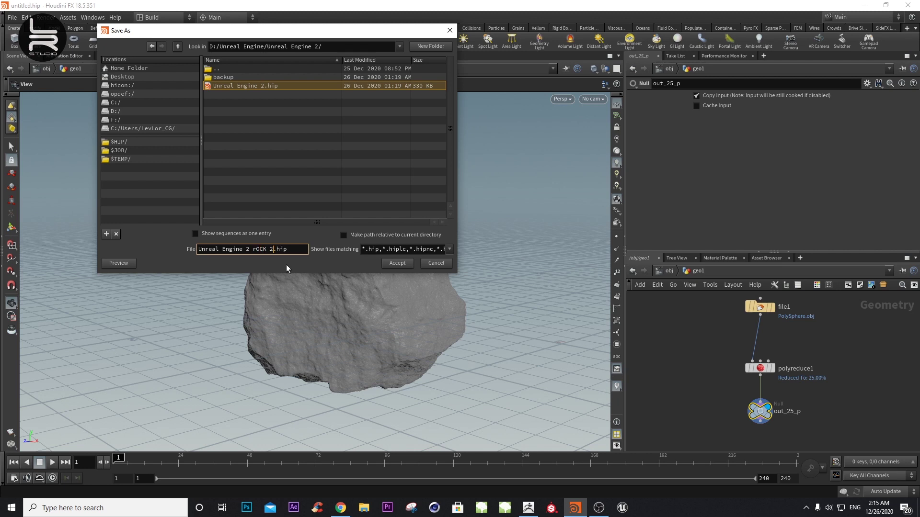
{"action": "type", "text": "Rock2"}
{"action": "key", "text": "Return"}
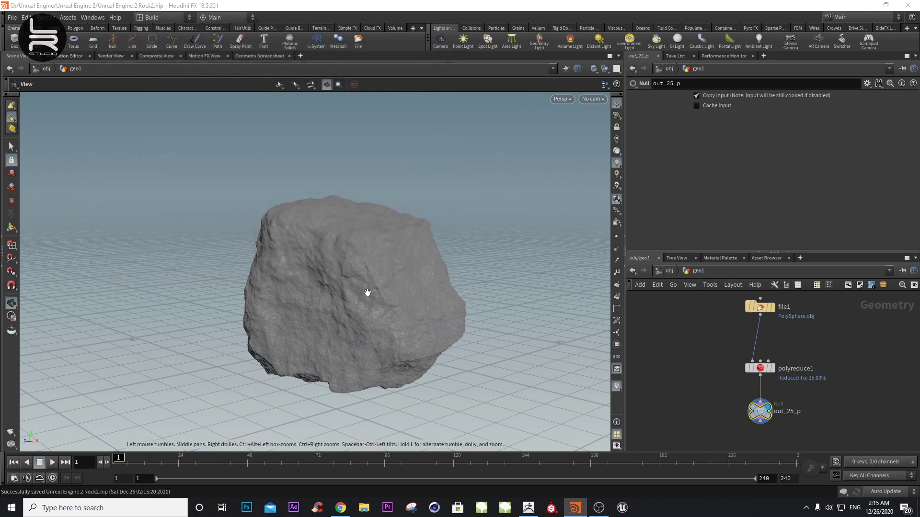
- Start a Filmbox FBX export of /obj/geo1 with ASCII format turned off
{"action": "left_click", "coordinate": [12, 18]}
{"action": "mouse_move", "coordinate": [65, 200]}
{"action": "left_click", "coordinate": [134, 203]}
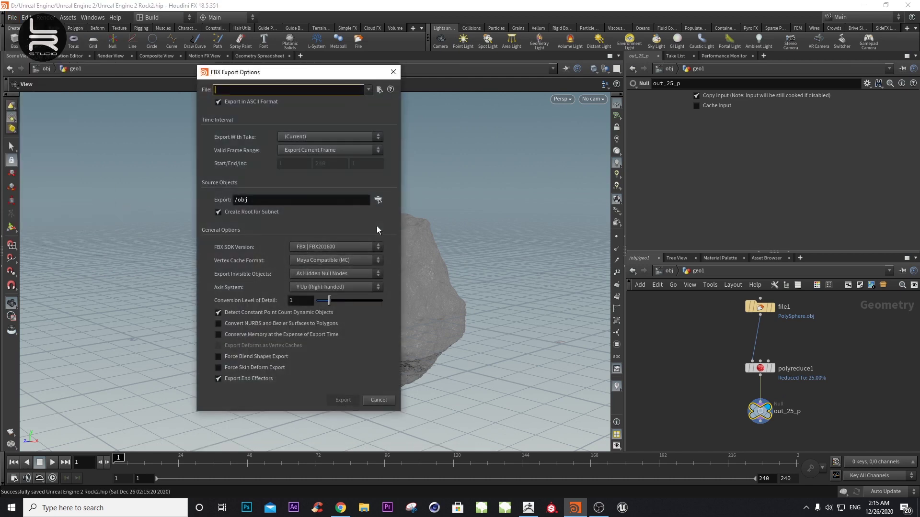
{"action": "left_click", "coordinate": [377, 201]}
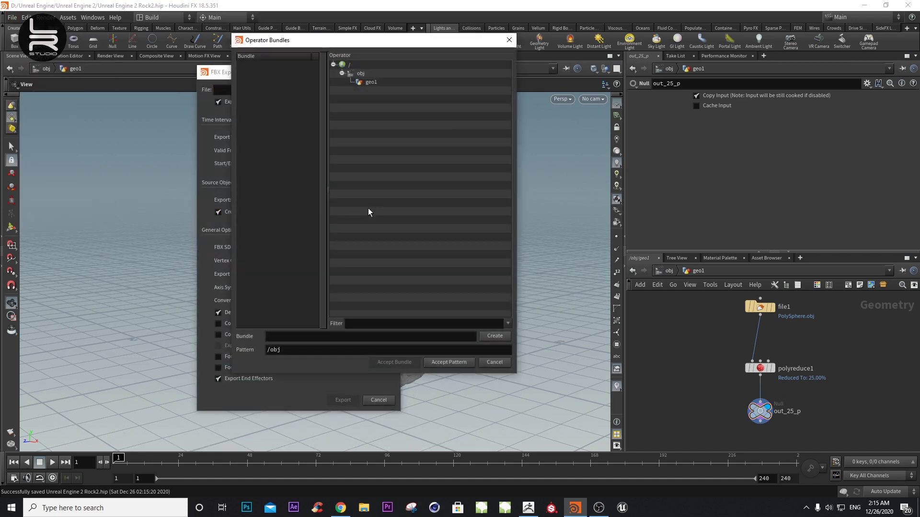
{"action": "left_click", "coordinate": [376, 82]}
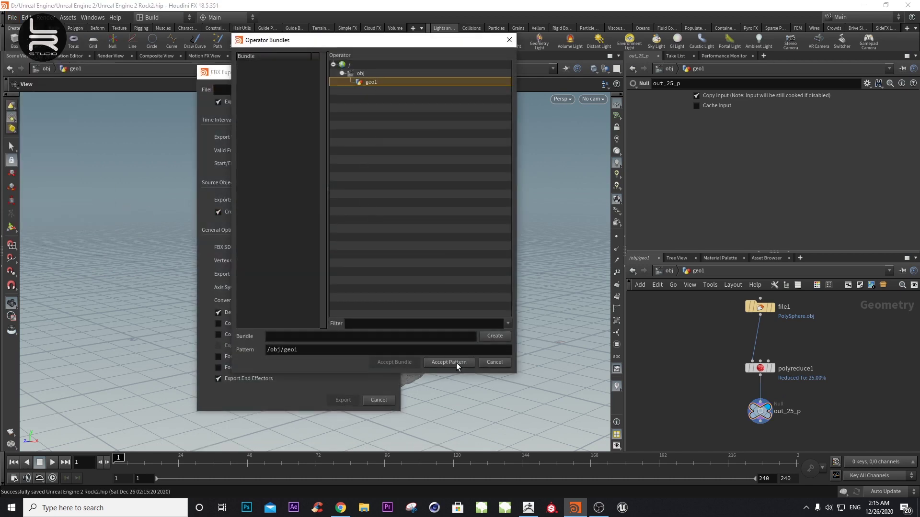
{"action": "left_click", "coordinate": [456, 363]}
{"action": "left_click", "coordinate": [219, 102]}
- Export to Unreal Engine 2/Rock_Low_poly with conversion level of detail 5
{"action": "left_click", "coordinate": [378, 90]}
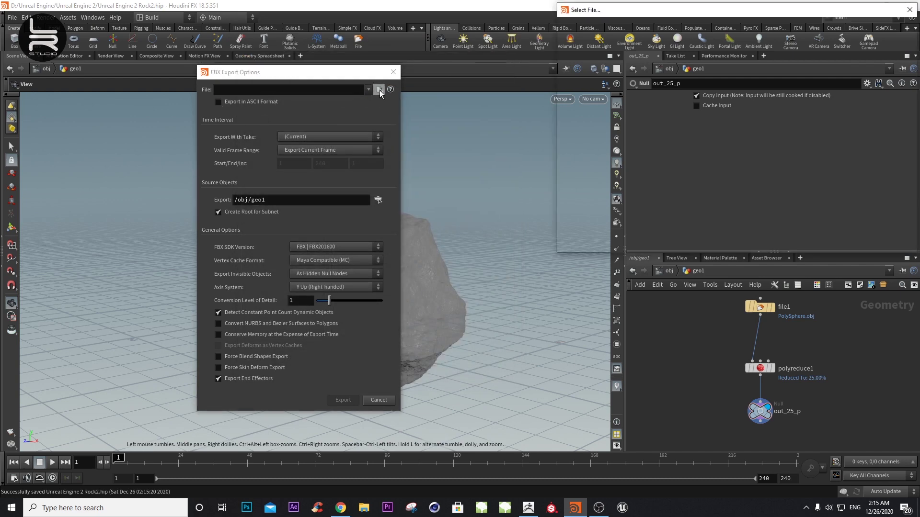
{"action": "left_click", "coordinate": [576, 91]}
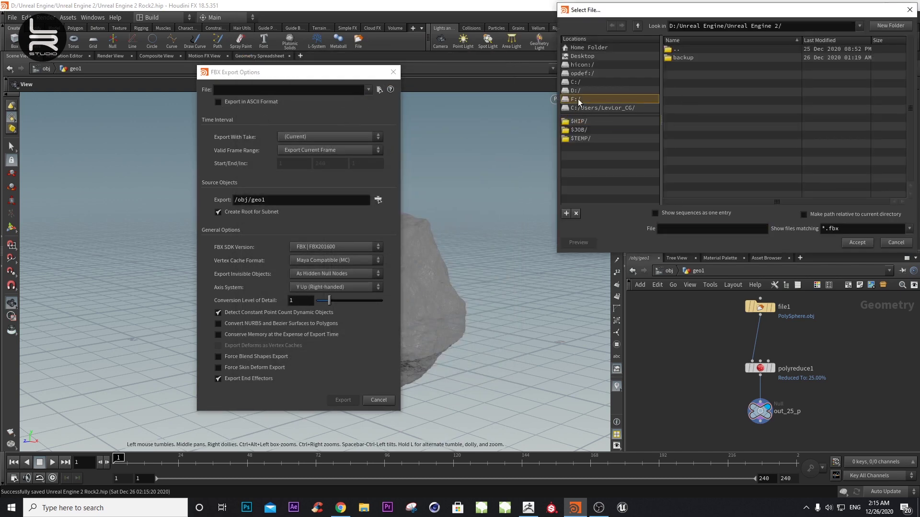
{"action": "scroll", "coordinate": [743, 176], "scroll_direction": "down", "scroll_amount": 3}
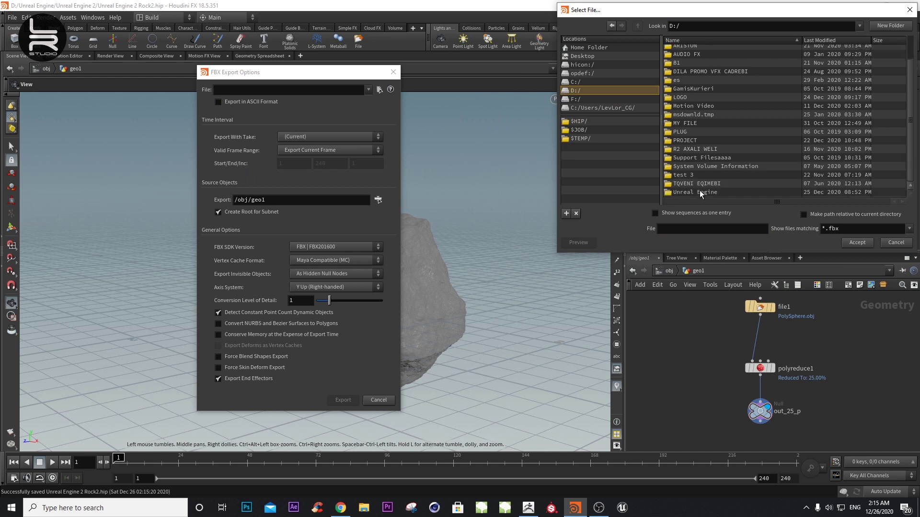
{"action": "double_click", "coordinate": [696, 194]}
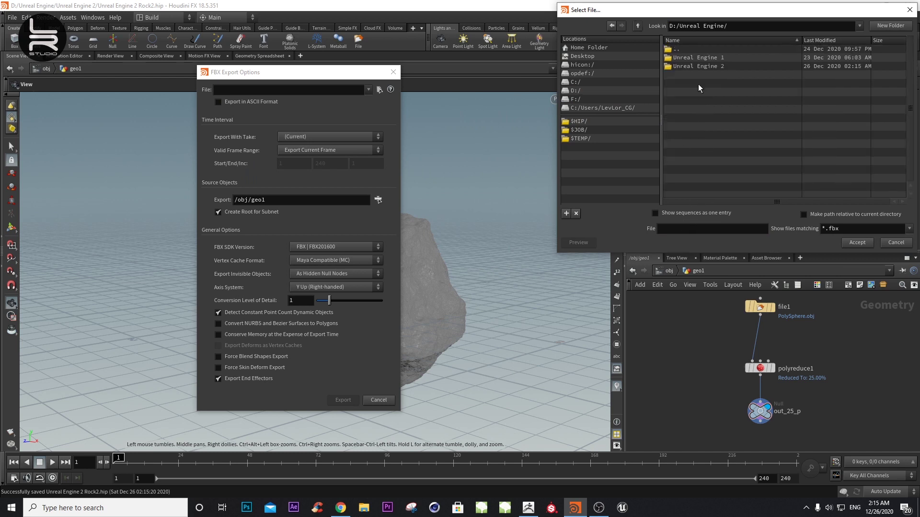
{"action": "double_click", "coordinate": [706, 67]}
{"action": "left_click", "coordinate": [682, 226]}
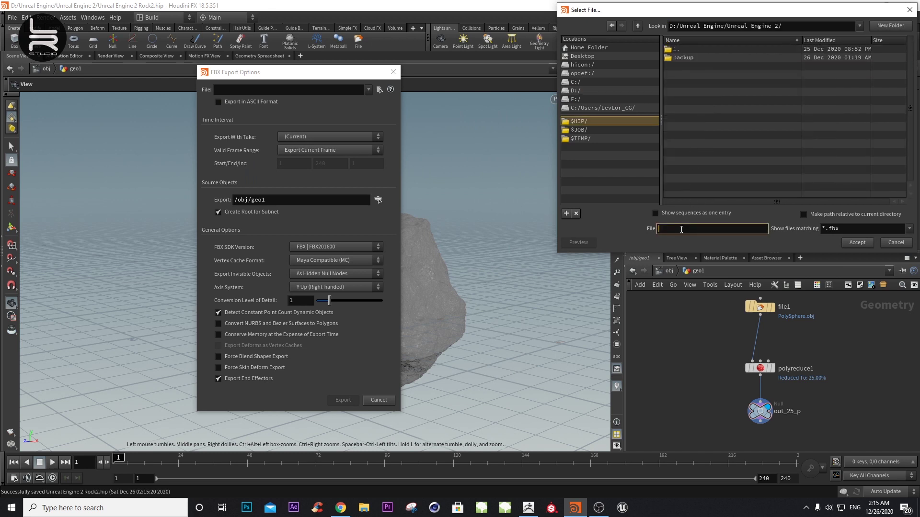
{"action": "type", "text": "Rock"}
{"action": "type", "text": "_"}
{"action": "type", "text": "Low_poly"}
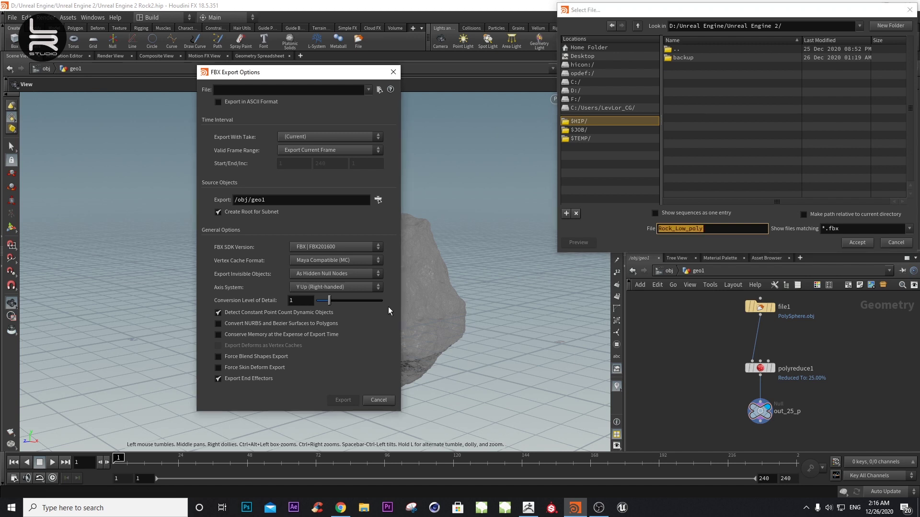
{"action": "left_click", "coordinate": [861, 243]}
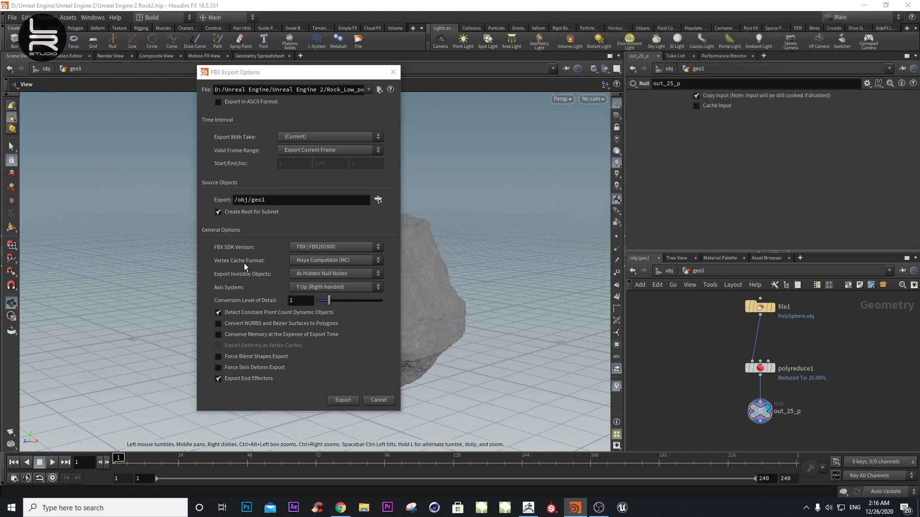
{"action": "left_click_drag", "start_coordinate": [329, 301], "coordinate": [399, 304]}
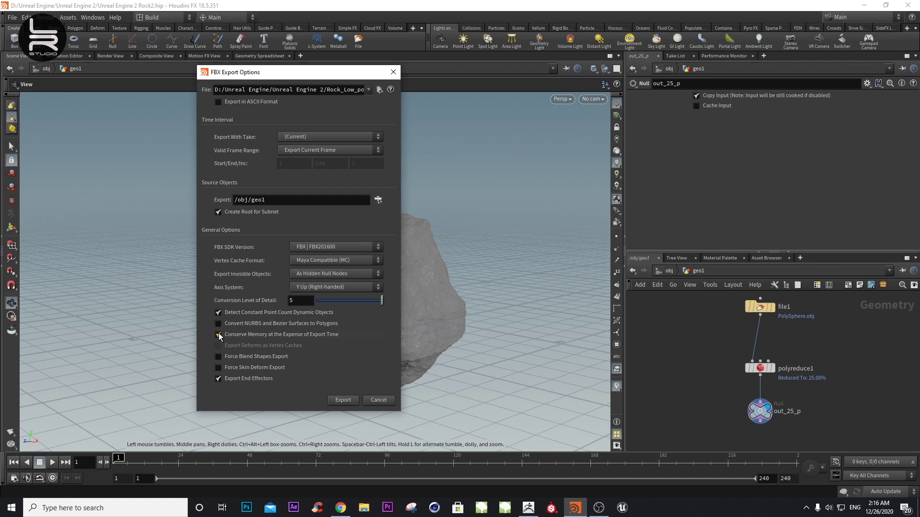
{"action": "left_click", "coordinate": [347, 402]}
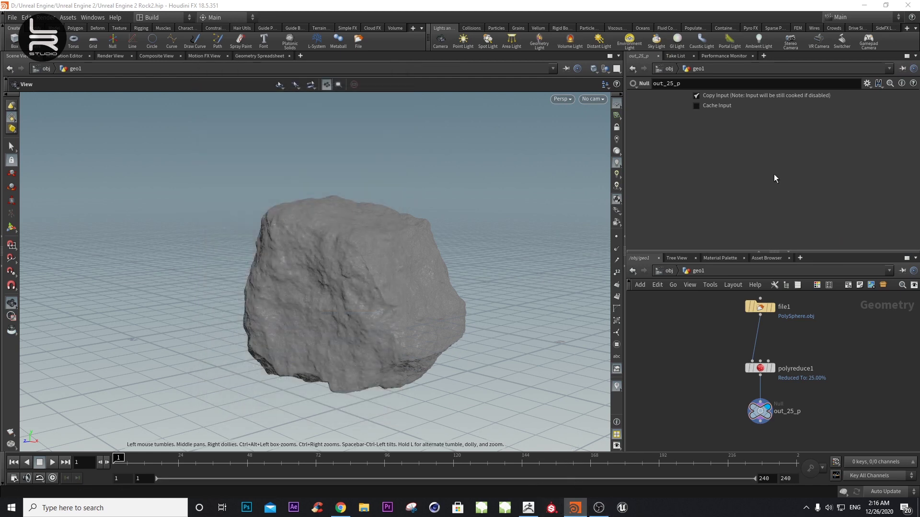
- Browse Texture Haven and open the rocks_ground_05 texture page
{"action": "left_click", "coordinate": [864, 5]}
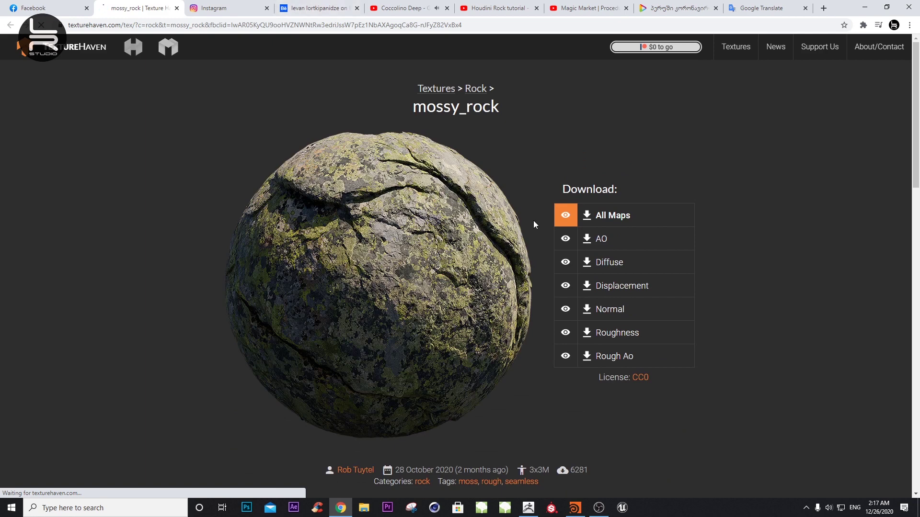
{"action": "scroll", "coordinate": [535, 224], "scroll_direction": "down", "scroll_amount": 1}
{"action": "scroll", "coordinate": [513, 216], "scroll_direction": "down", "scroll_amount": 2}
{"action": "scroll", "coordinate": [512, 213], "scroll_direction": "down", "scroll_amount": 2}
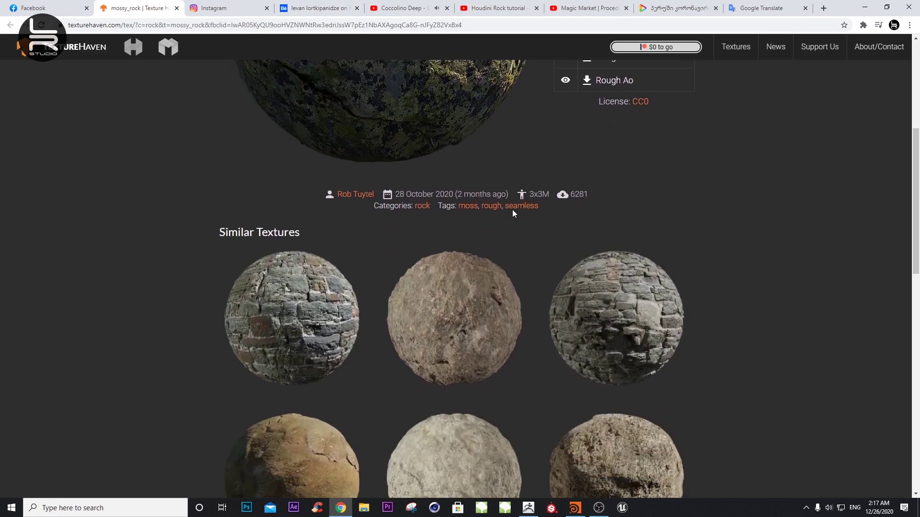
{"action": "scroll", "coordinate": [513, 214], "scroll_direction": "down", "scroll_amount": 3}
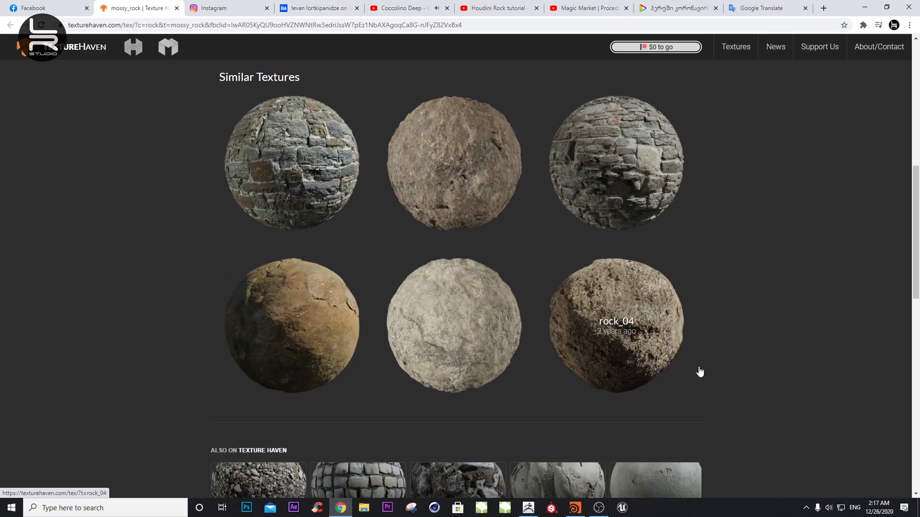
{"action": "scroll", "coordinate": [735, 376], "scroll_direction": "up", "scroll_amount": 2}
{"action": "scroll", "coordinate": [718, 366], "scroll_direction": "down", "scroll_amount": 2}
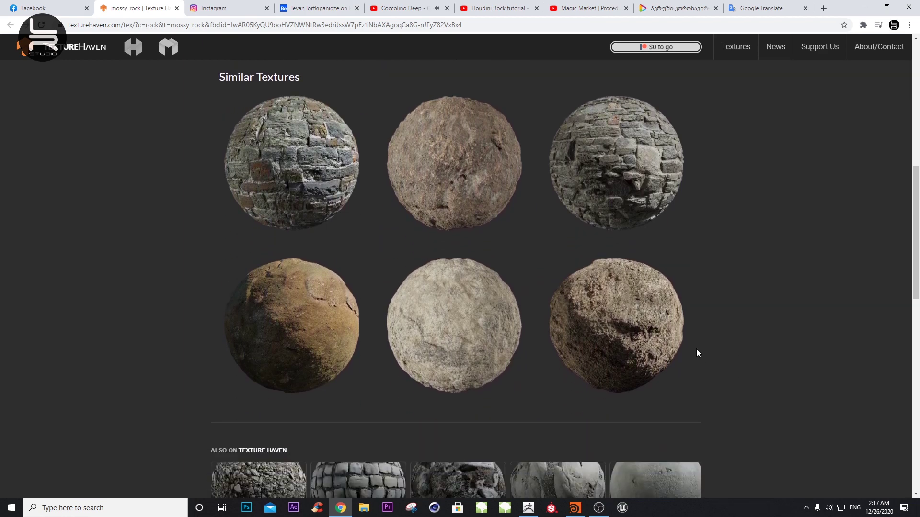
{"action": "scroll", "coordinate": [612, 358], "scroll_direction": "down", "scroll_amount": 4}
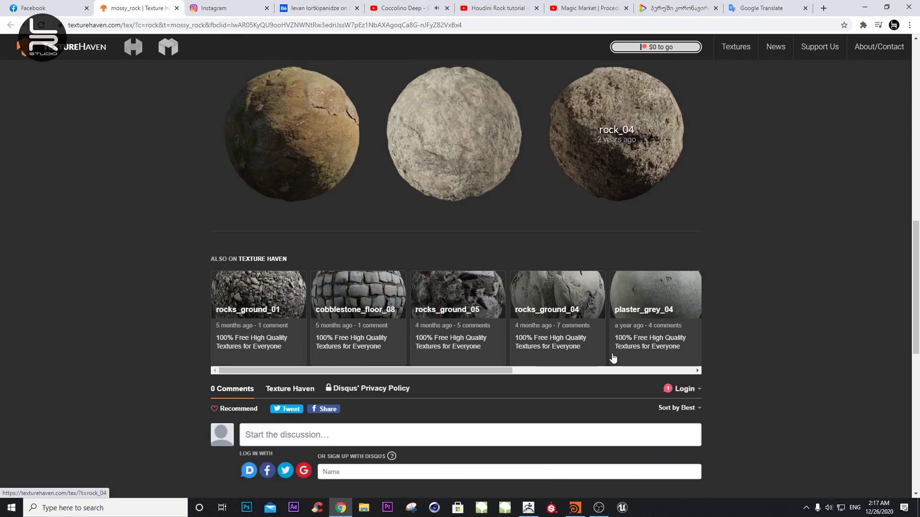
{"action": "left_click", "coordinate": [445, 298]}
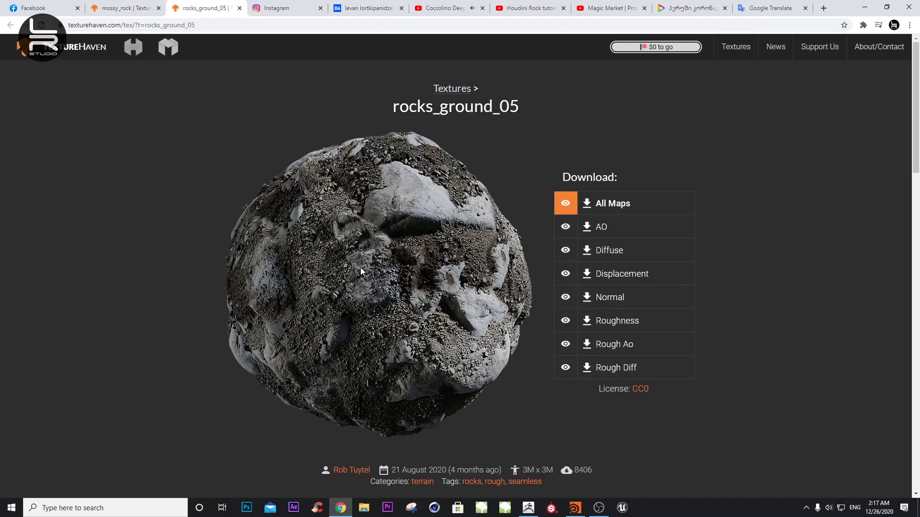
- Download the All Maps 8k PNG set (497 MB) for rocks_ground_05
{"action": "left_click", "coordinate": [622, 203]}
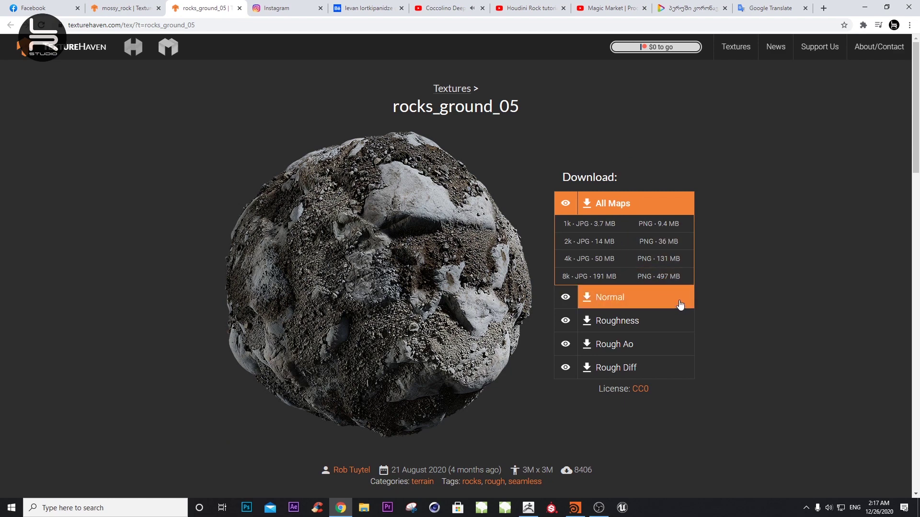
{"action": "left_click", "coordinate": [668, 279]}
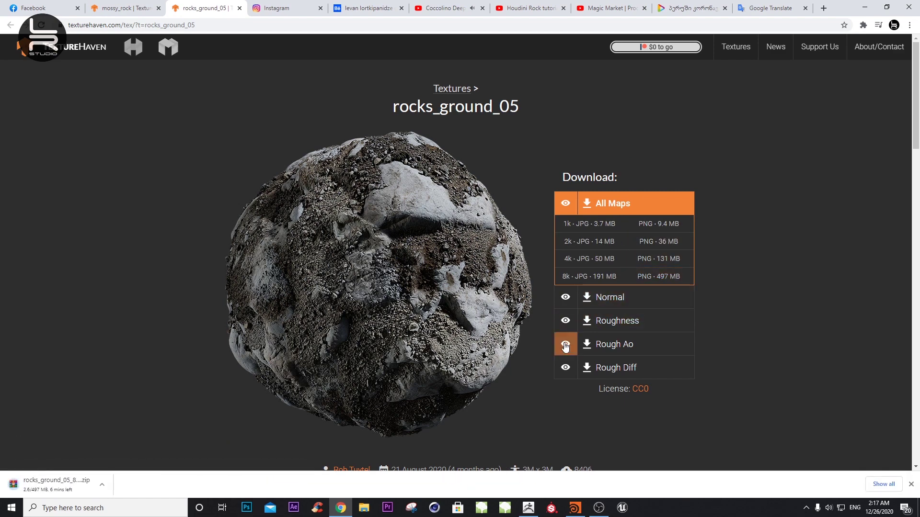
{"action": "scroll", "coordinate": [498, 324], "scroll_direction": "down", "scroll_amount": 2}
{"action": "scroll", "coordinate": [499, 324], "scroll_direction": "down", "scroll_amount": 1}
{"action": "scroll", "coordinate": [499, 324], "scroll_direction": "down", "scroll_amount": 1}
{"action": "scroll", "coordinate": [500, 324], "scroll_direction": "down", "scroll_amount": 2}
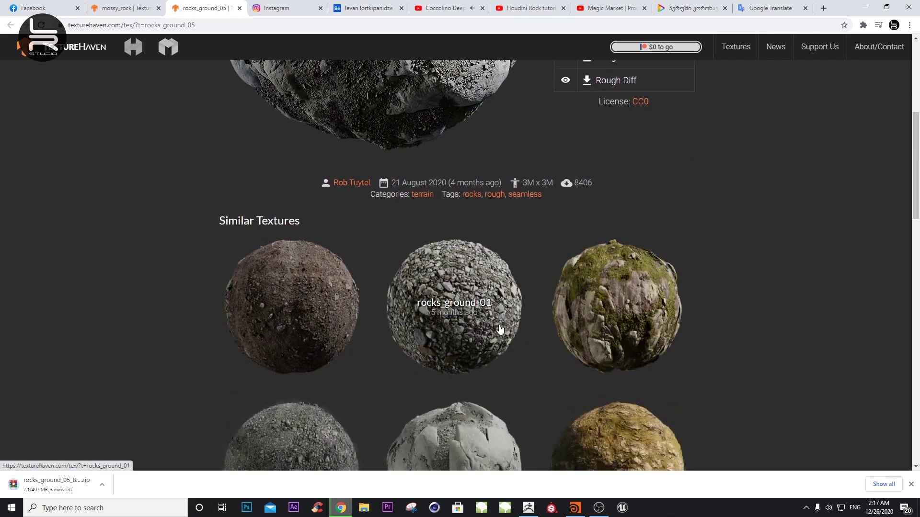
{"action": "scroll", "coordinate": [536, 323], "scroll_direction": "up", "scroll_amount": 4}
{"action": "scroll", "coordinate": [539, 327], "scroll_direction": "up", "scroll_amount": 2}
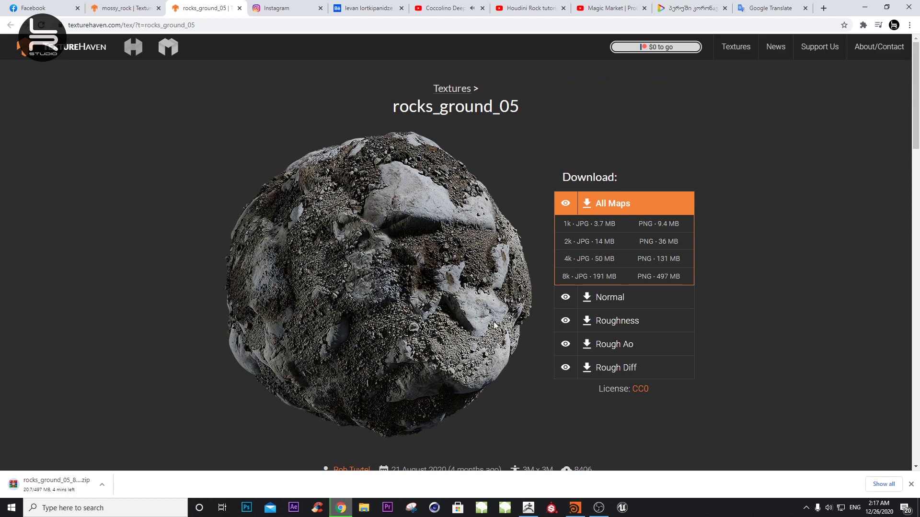
{"action": "left_click", "coordinate": [551, 508]}
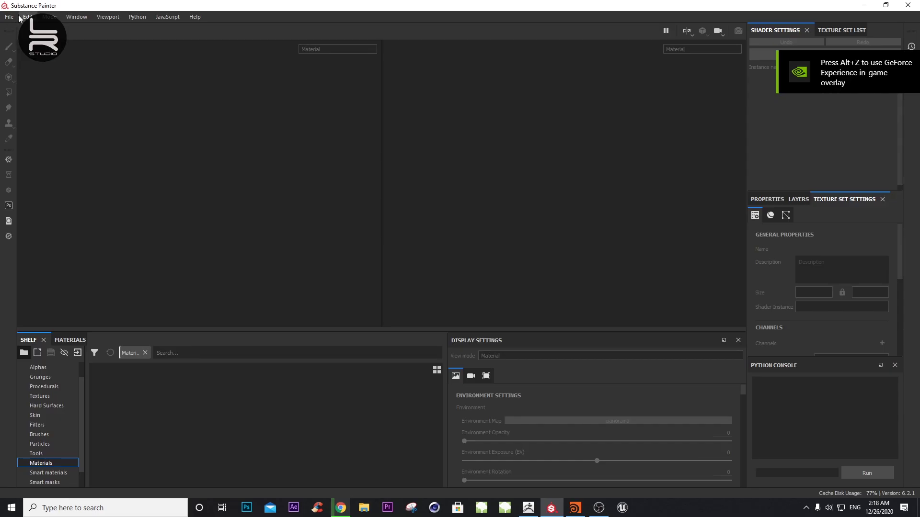
- Start a new project at 4096 document resolution with the UV tile workflow off
{"action": "left_click", "coordinate": [9, 17]}
{"action": "key", "text": "Escape"}
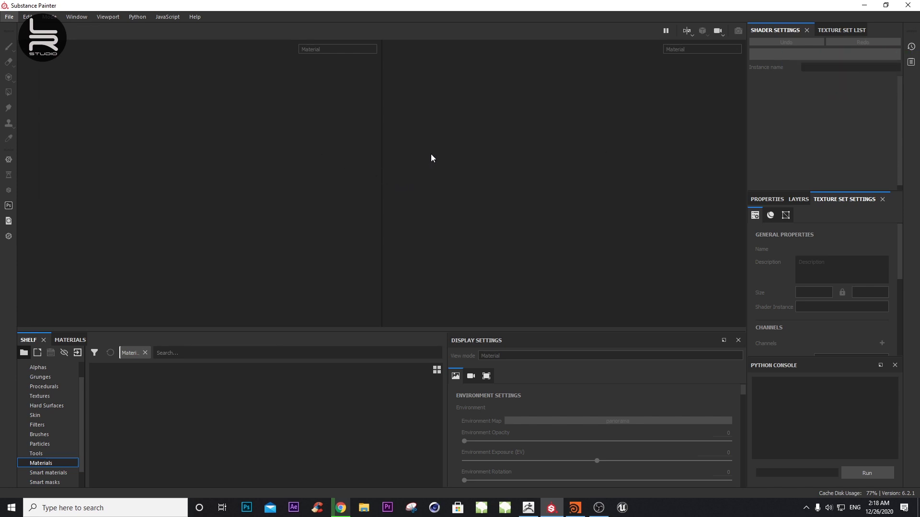
{"action": "key", "text": "ctrl+n"}
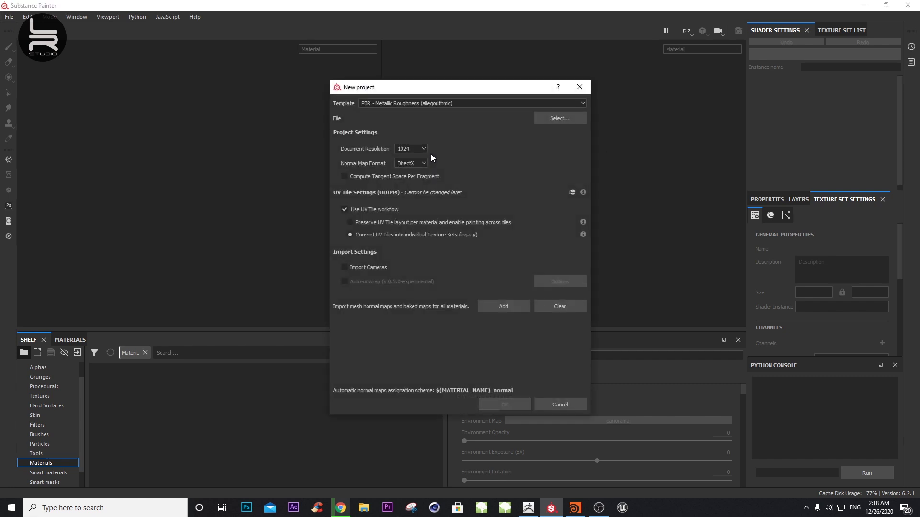
{"action": "left_click", "coordinate": [410, 149]}
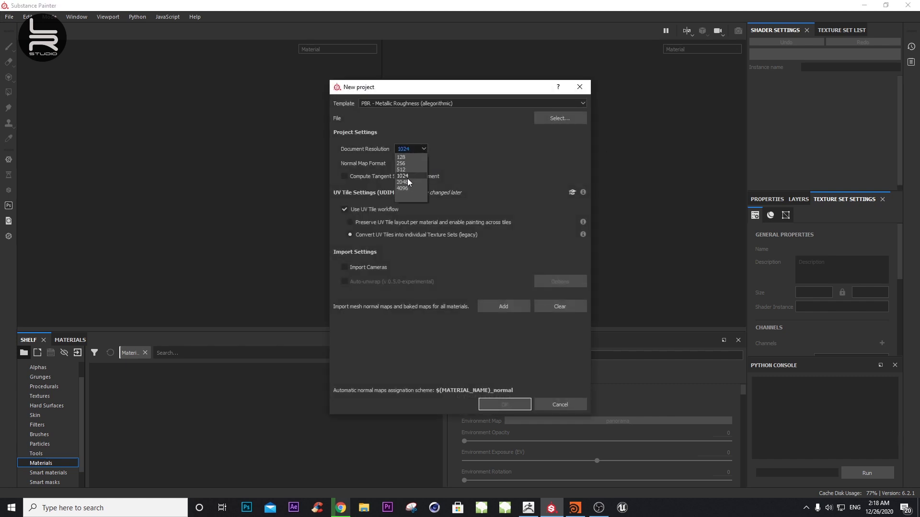
{"action": "left_click", "coordinate": [408, 198]}
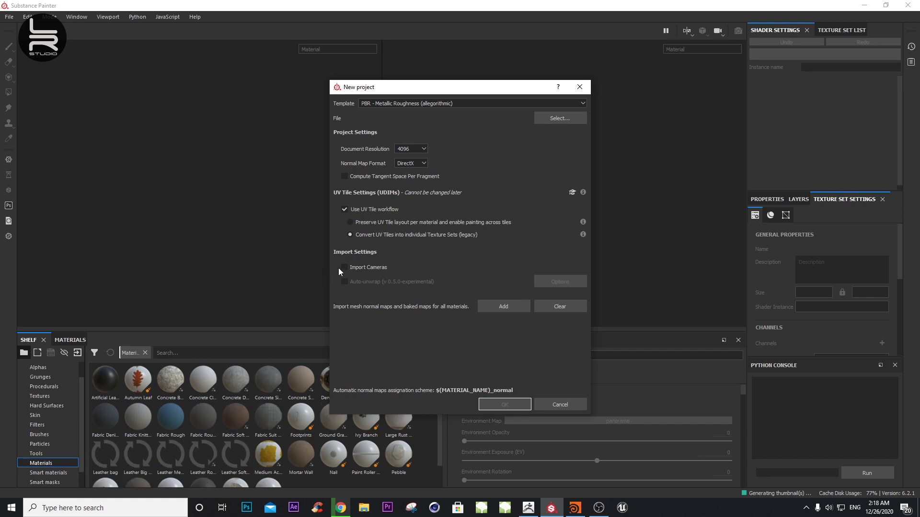
{"action": "left_click", "coordinate": [344, 209]}
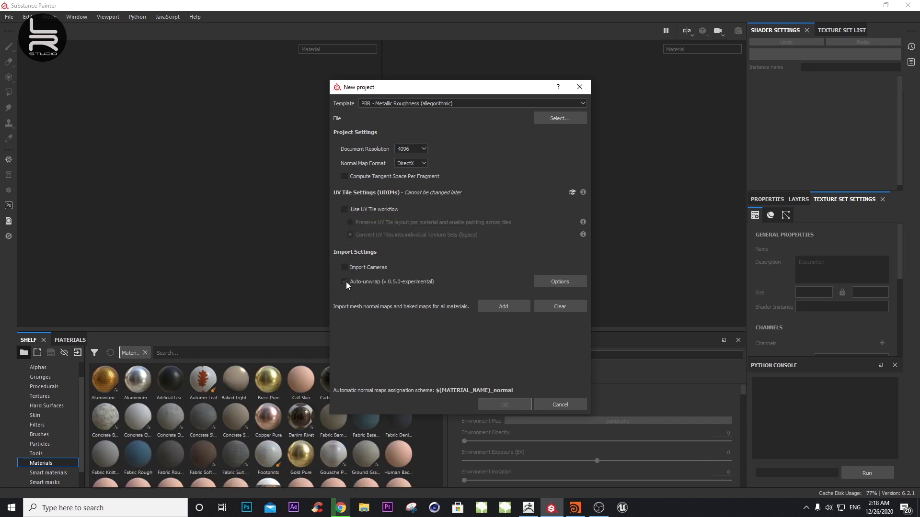
- Use Rock_Low_poly.fbx from the Unreal Engine 2 folder as the mesh, keeping DirectX normals
{"action": "left_click", "coordinate": [568, 120]}
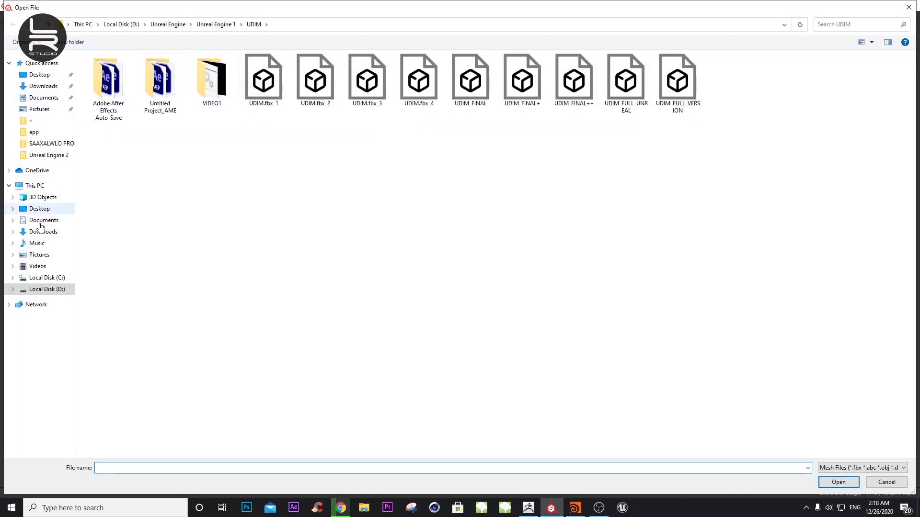
{"action": "left_click", "coordinate": [216, 24]}
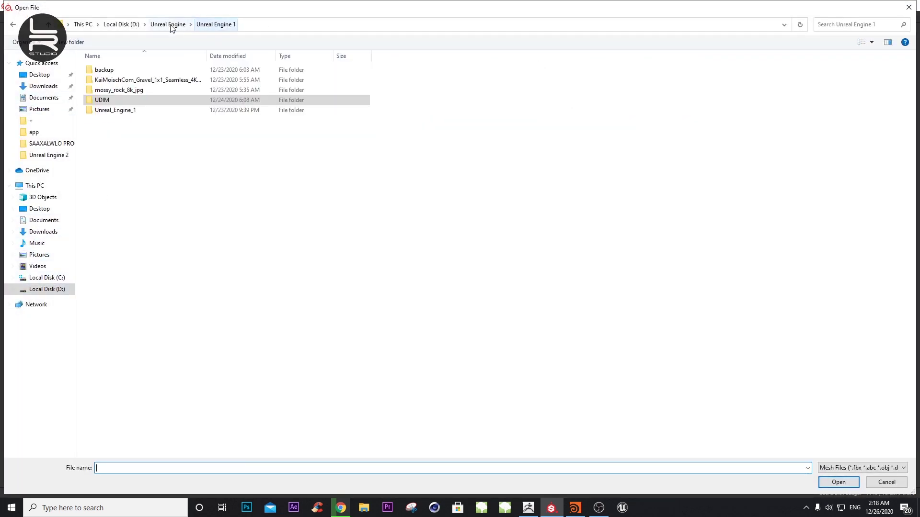
{"action": "left_click", "coordinate": [167, 24]}
{"action": "double_click", "coordinate": [115, 81]}
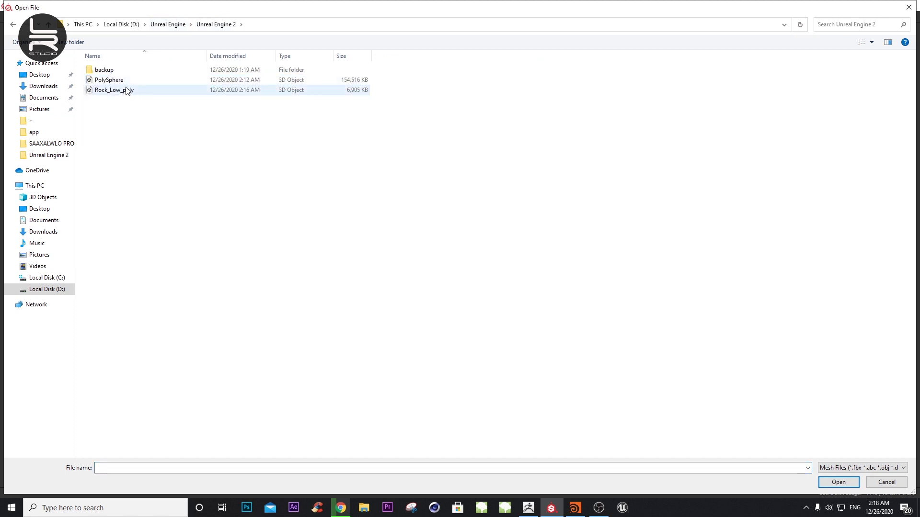
{"action": "left_click", "coordinate": [128, 93]}
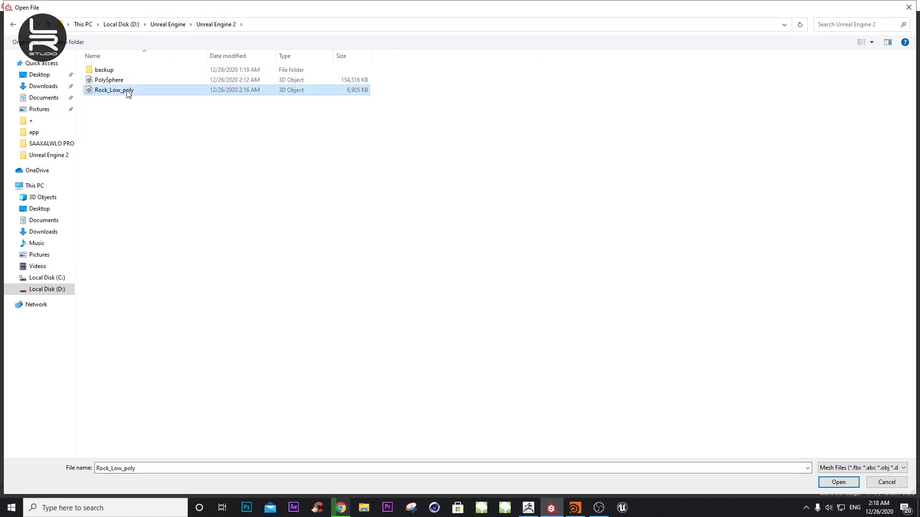
{"action": "left_click", "coordinate": [838, 482]}
{"action": "left_click_drag", "start_coordinate": [473, 92], "coordinate": [489, 99]}
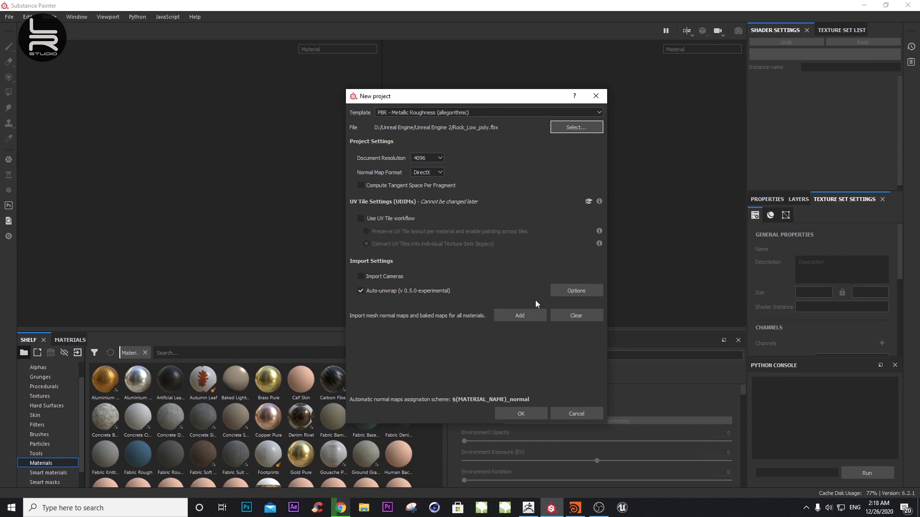
{"action": "left_click", "coordinate": [429, 171]}
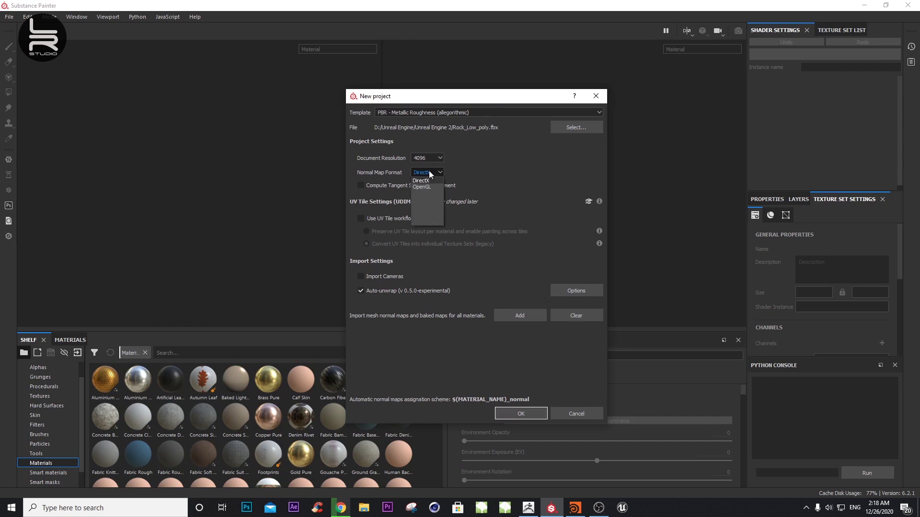
{"action": "left_click", "coordinate": [429, 171]}
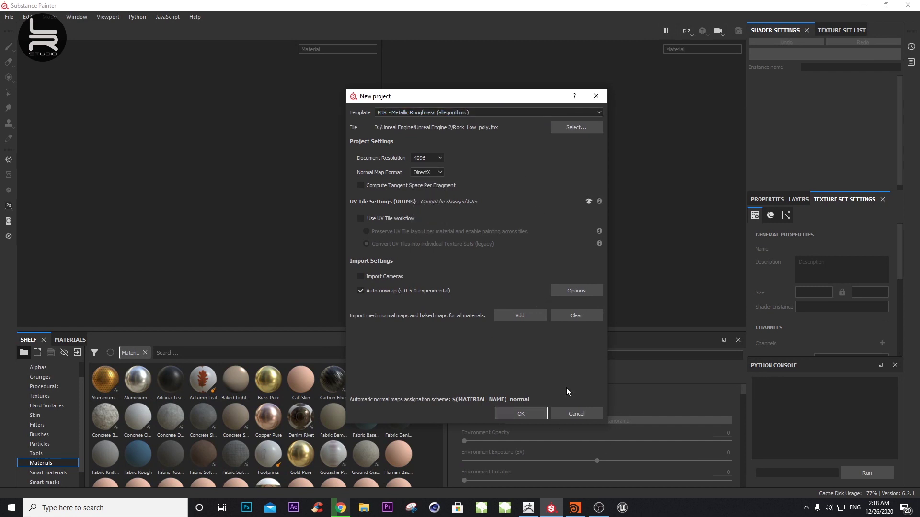
{"action": "left_click", "coordinate": [573, 293]}
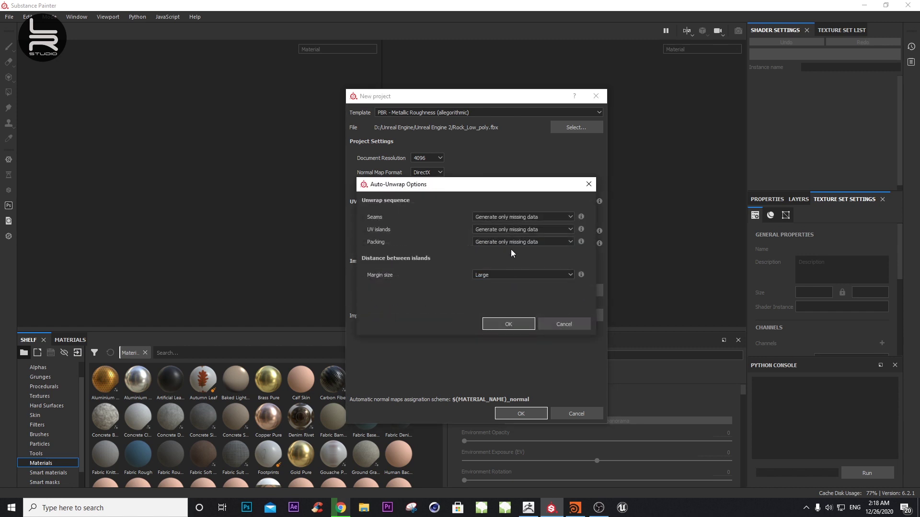
- Keep seams at Generate only missing data and Large margin, then create the project
{"action": "left_click", "coordinate": [568, 218]}
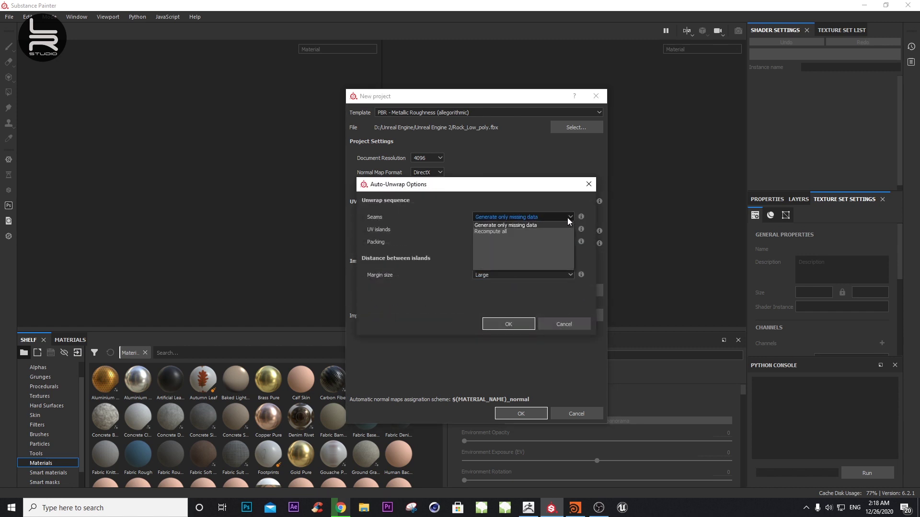
{"action": "left_click", "coordinate": [567, 218]}
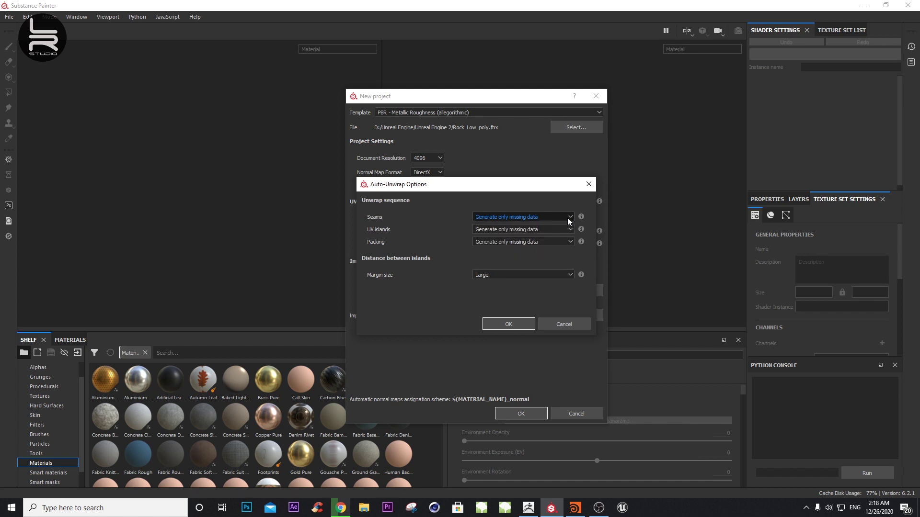
{"action": "left_click", "coordinate": [496, 274]}
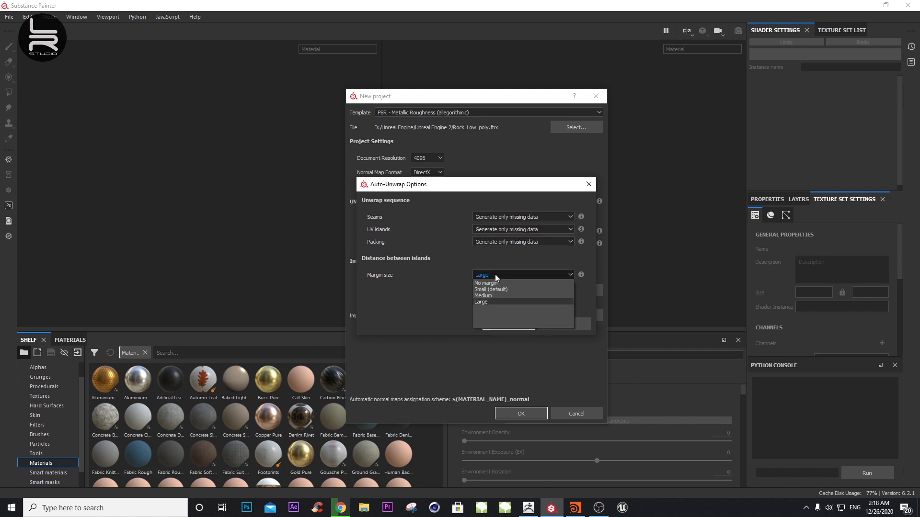
{"action": "left_click", "coordinate": [495, 274]}
{"action": "left_click", "coordinate": [518, 416]}
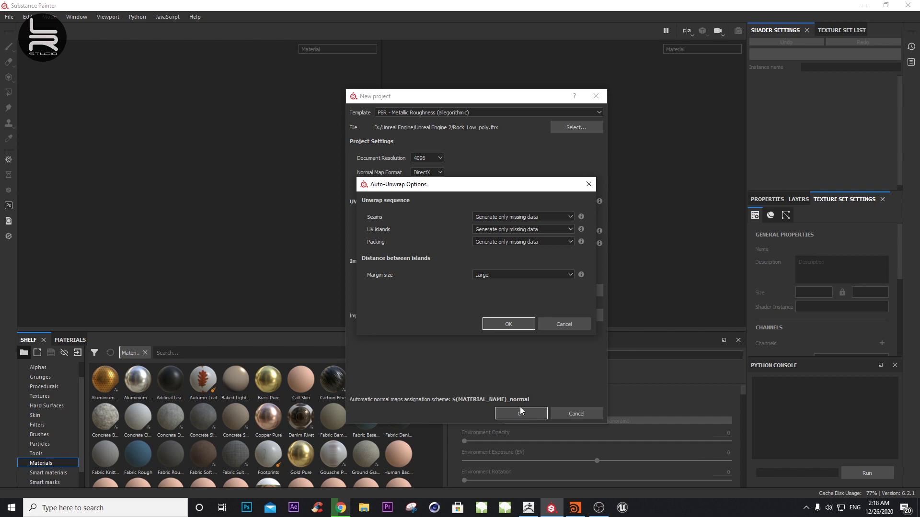
{"action": "left_click", "coordinate": [527, 326]}
{"action": "left_click", "coordinate": [521, 414]}
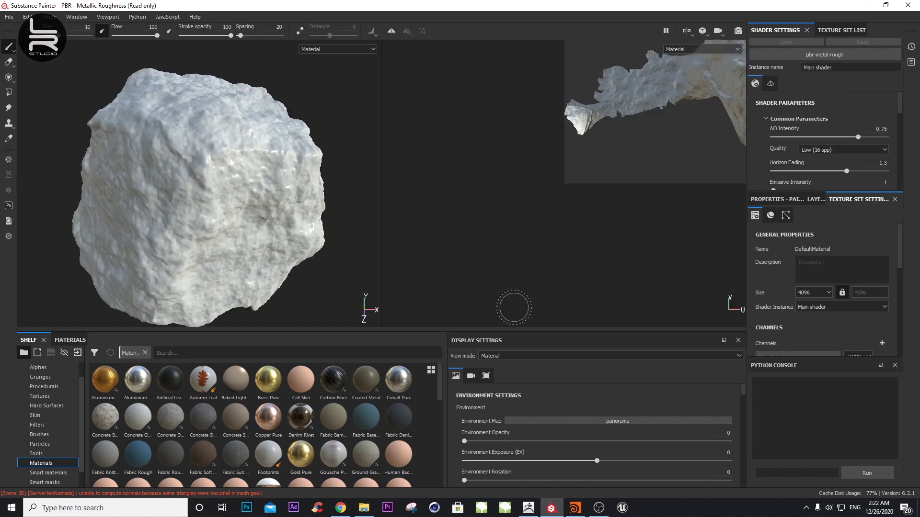
- Frame the UV layout and widen the 3D view to inspect the rock
{"action": "key", "text": "f"}
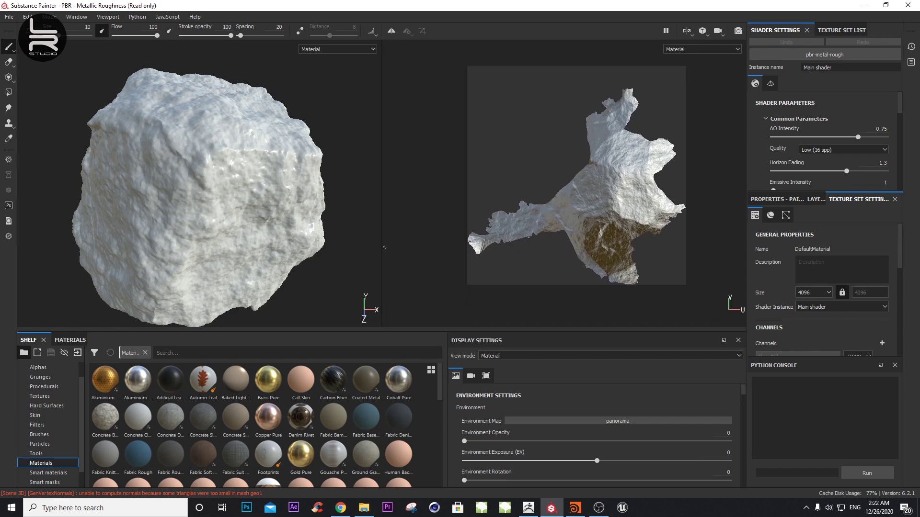
{"action": "left_click_drag", "start_coordinate": [384, 248], "coordinate": [580, 242]}
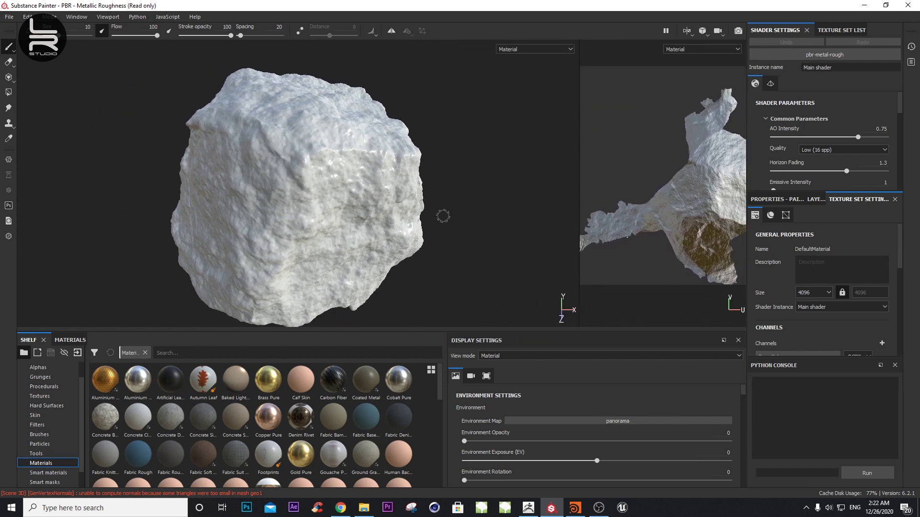
{"action": "left_click_drag", "start_coordinate": [443, 216], "coordinate": [438, 200], "text": "alt"}
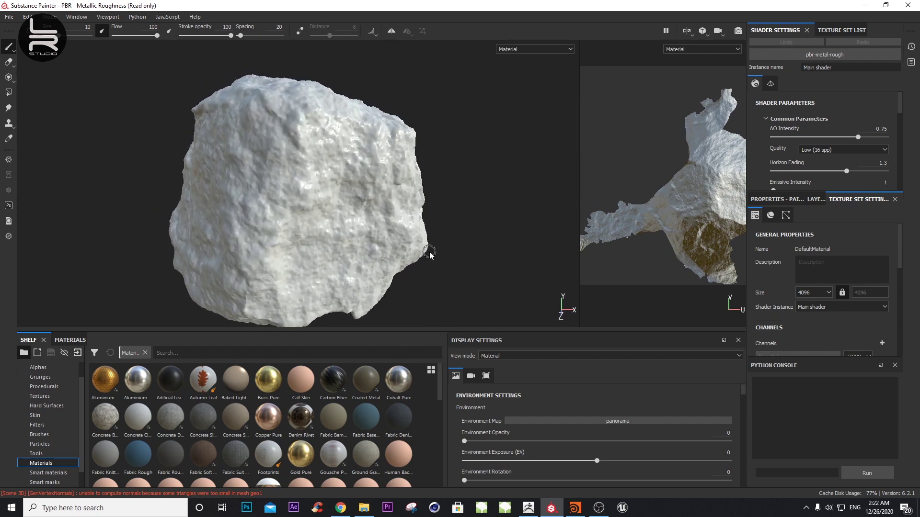
- Save the project as Unreal Engine 2.spp in the Unreal Engine 2 folder
{"action": "key", "text": "ctrl+s"}
{"action": "left_click", "coordinate": [178, 26]}
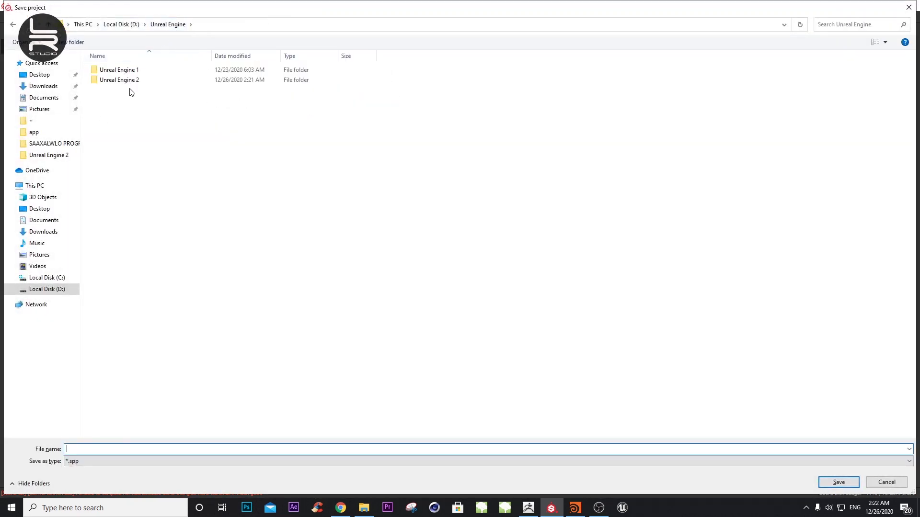
{"action": "double_click", "coordinate": [121, 80]}
{"action": "left_click", "coordinate": [275, 27]}
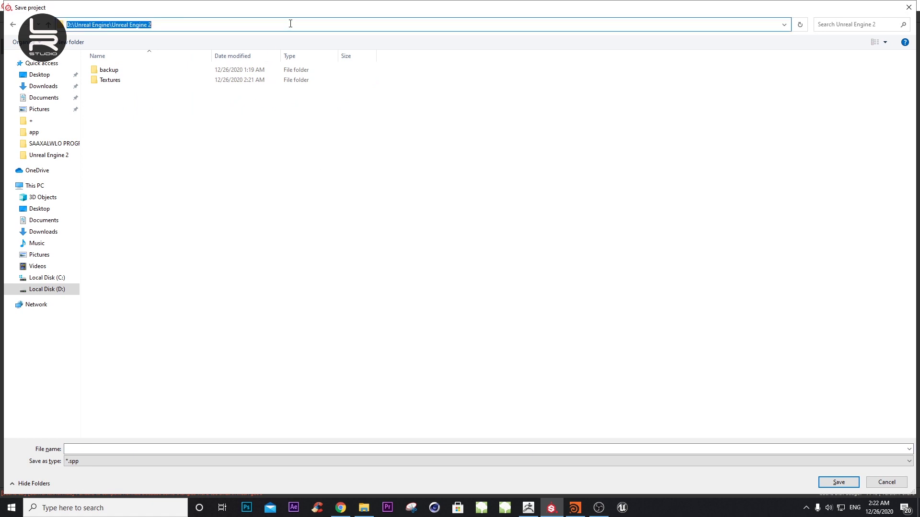
{"action": "left_click_drag", "start_coordinate": [290, 22], "coordinate": [118, 22]}
{"action": "left_click", "coordinate": [117, 449]}
{"action": "type", "text": "Unreal Engine 2"}
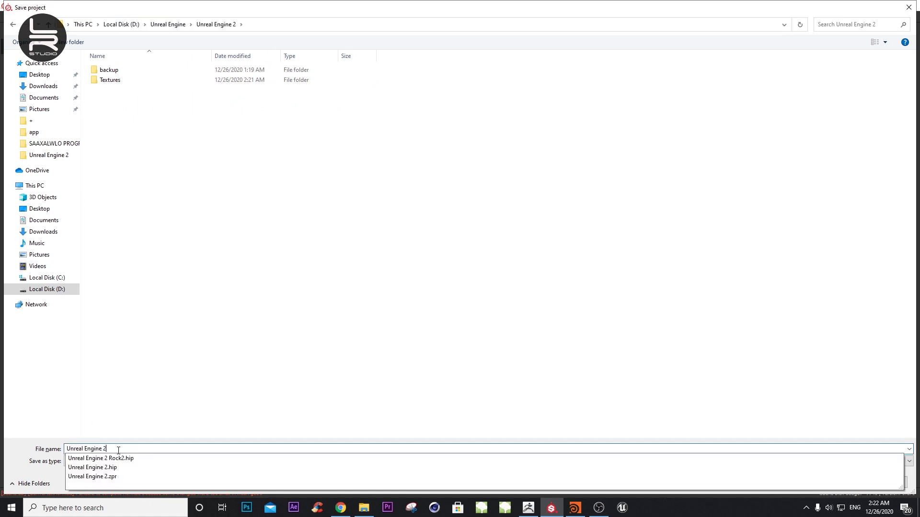
{"action": "key", "text": "Return"}
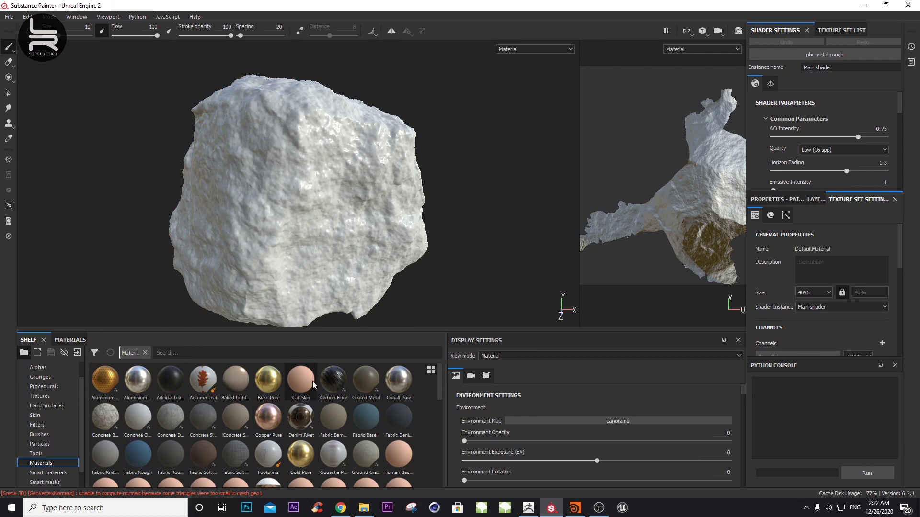
- Orbit and zoom around the rock to inspect its surface
{"action": "left_click_drag", "start_coordinate": [335, 228], "coordinate": [313, 217], "text": "alt"}
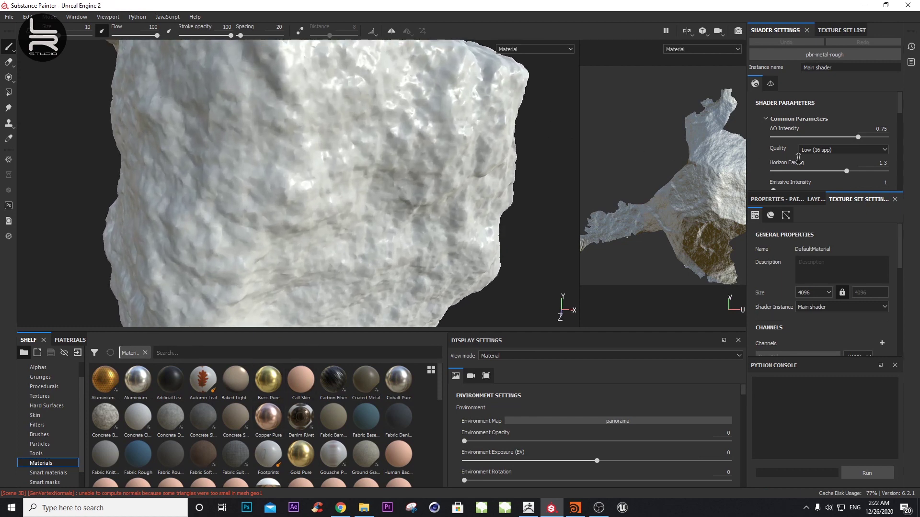
{"action": "right_click_drag", "start_coordinate": [313, 218], "coordinate": [328, 277], "text": "alt"}
{"action": "mouse_move", "coordinate": [329, 278]}
{"action": "left_mouse_down", "text": "alt"}
{"action": "mouse_move", "coordinate": [332, 234]}
{"action": "mouse_move", "coordinate": [332, 249]}
{"action": "left_mouse_up", "text": "alt"}
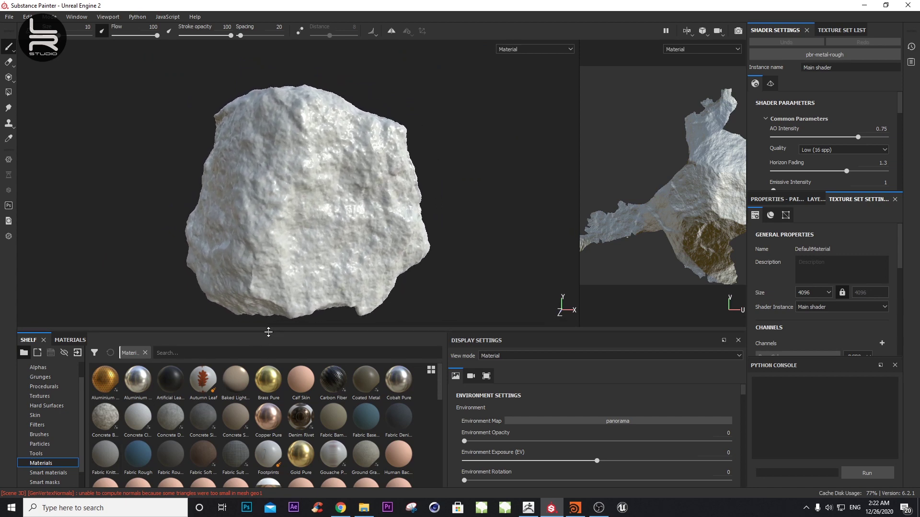
- Select all six textures in Textures > rocks_ground_05_8k_png for import as resources
{"action": "left_click_drag", "start_coordinate": [268, 331], "coordinate": [268, 305]}
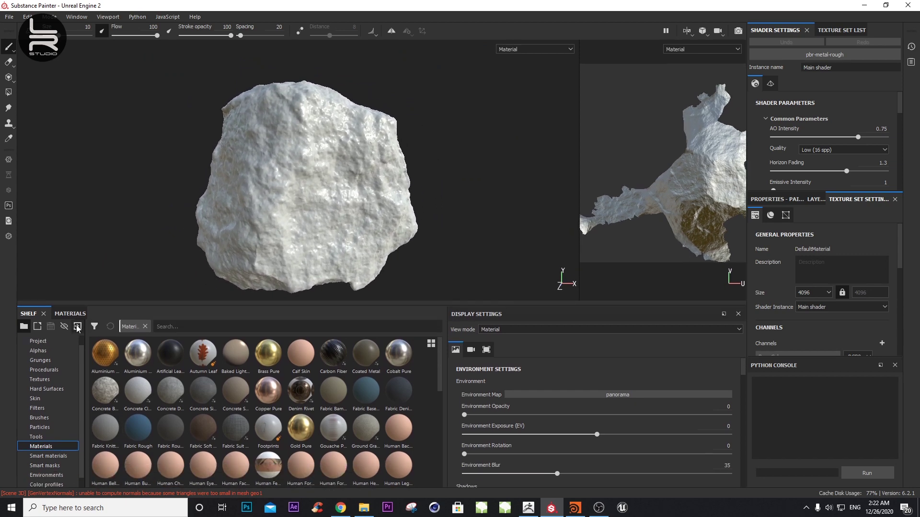
{"action": "left_click", "coordinate": [78, 326]}
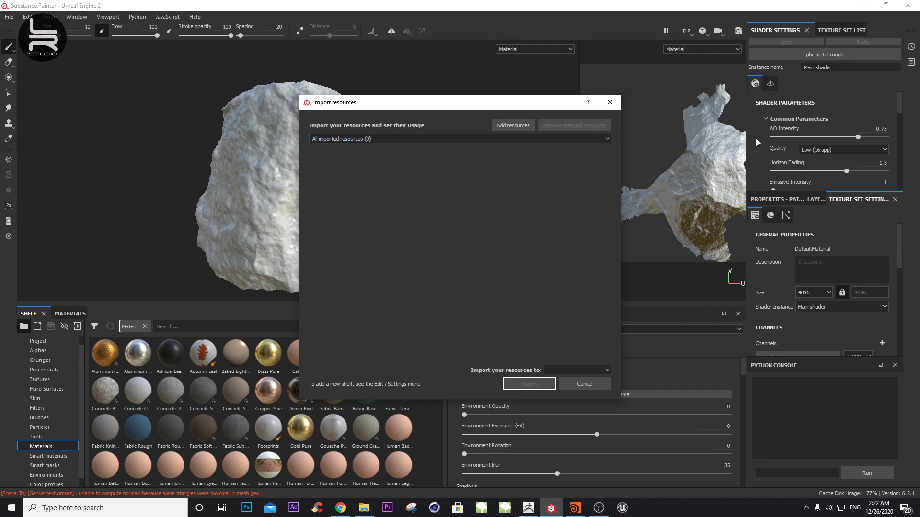
{"action": "left_click", "coordinate": [512, 125]}
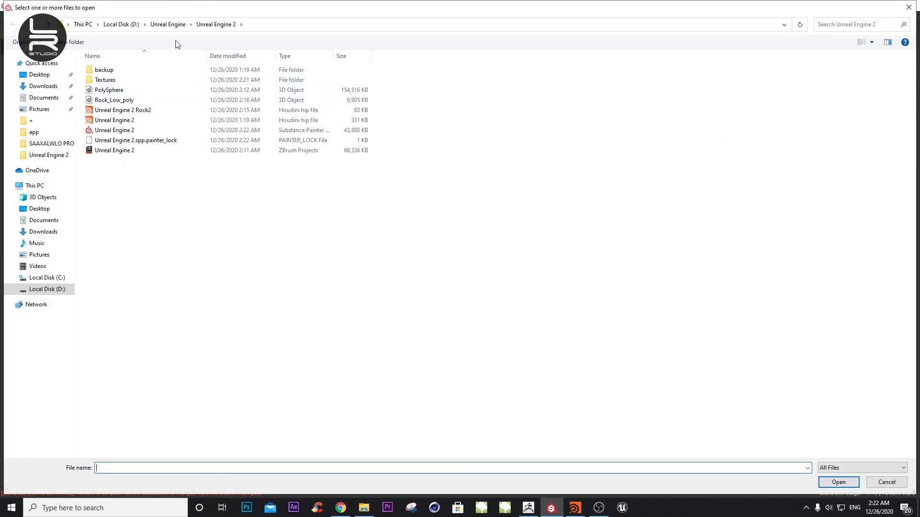
{"action": "double_click", "coordinate": [119, 79]}
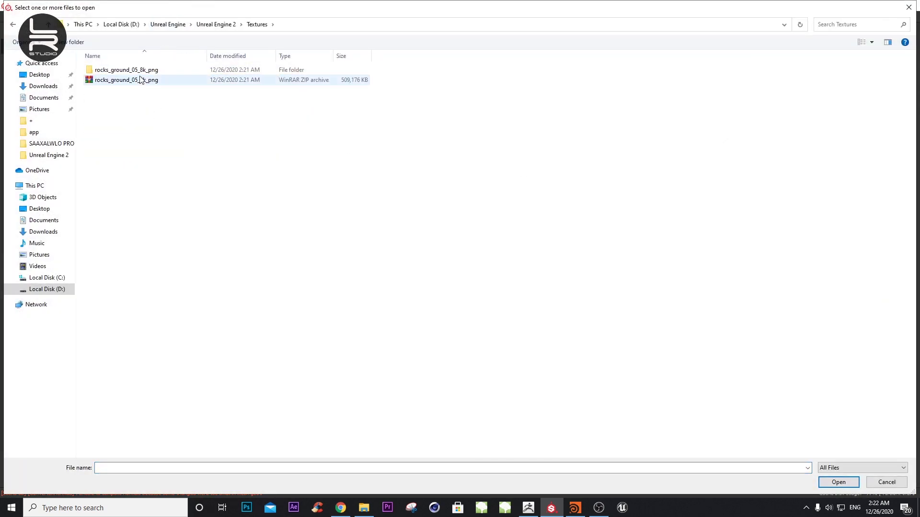
{"action": "double_click", "coordinate": [127, 70]}
{"action": "left_click", "coordinate": [120, 80]}
{"action": "left_click", "coordinate": [375, 93], "text": "shift"}
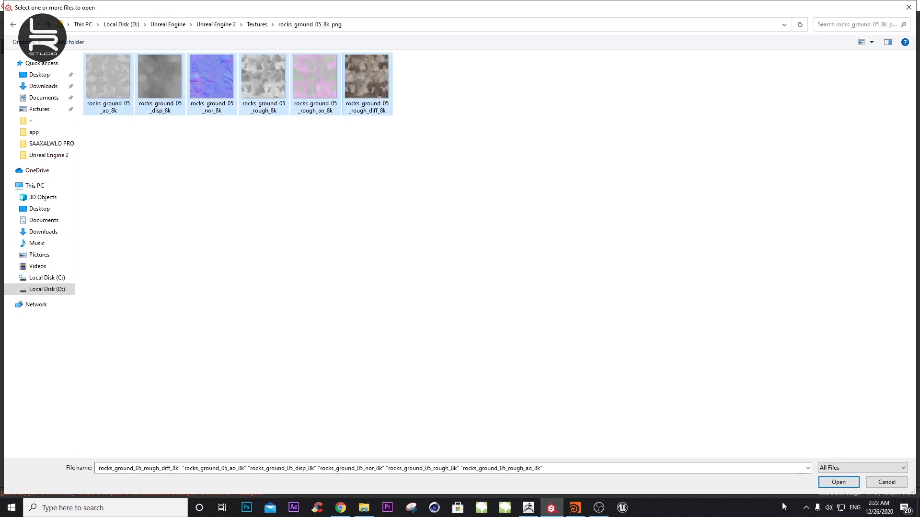
- Add the six rocks_ground_05 files to the import list, each with usage set to texture
{"action": "left_click", "coordinate": [838, 482]}
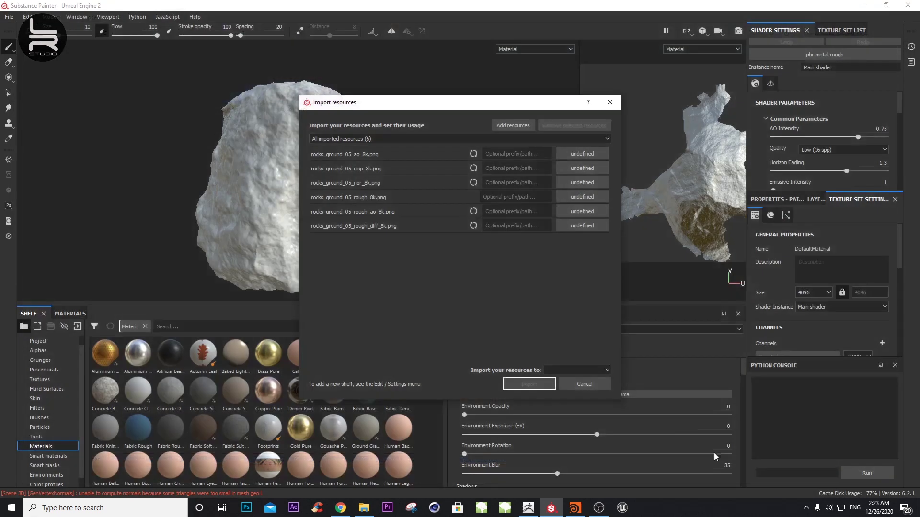
{"action": "left_click", "coordinate": [593, 158]}
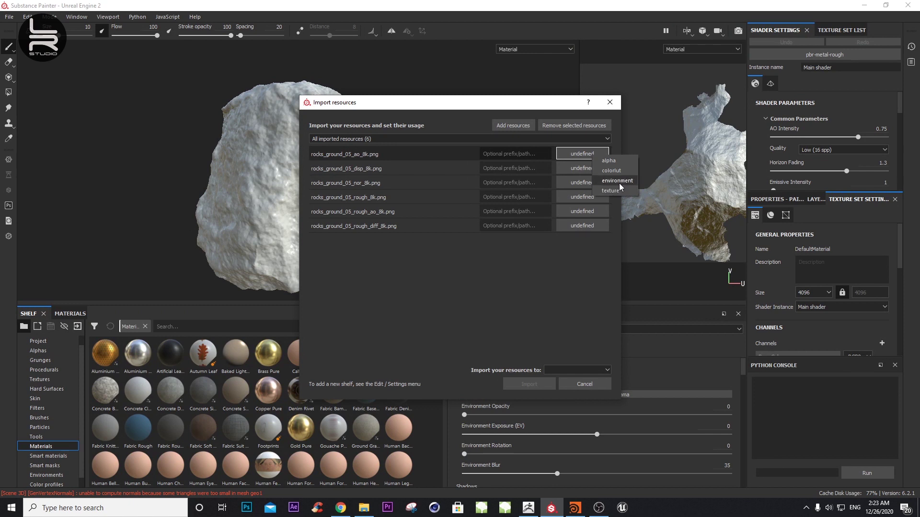
{"action": "left_click", "coordinate": [608, 163]}
{"action": "left_click", "coordinate": [593, 171]}
{"action": "left_click", "coordinate": [607, 207]}
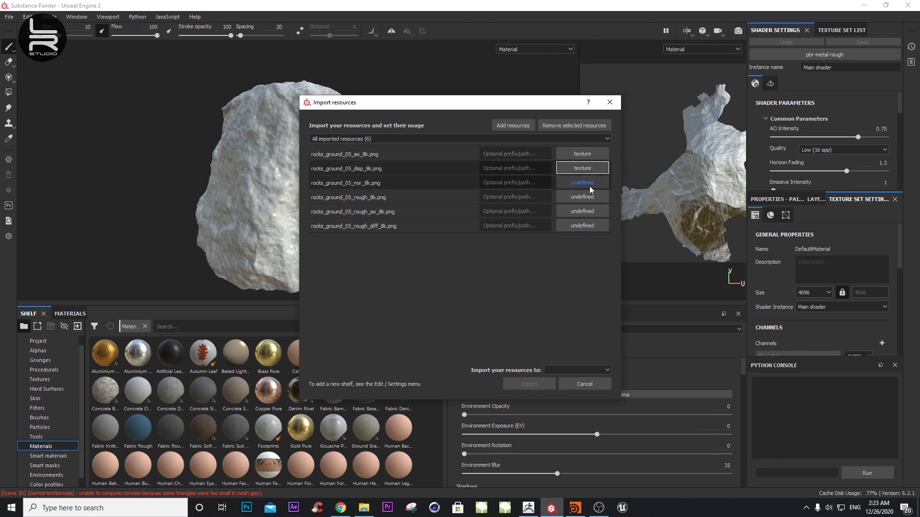
{"action": "left_click", "coordinate": [594, 182]}
{"action": "left_click", "coordinate": [602, 219]}
{"action": "left_click", "coordinate": [577, 196]}
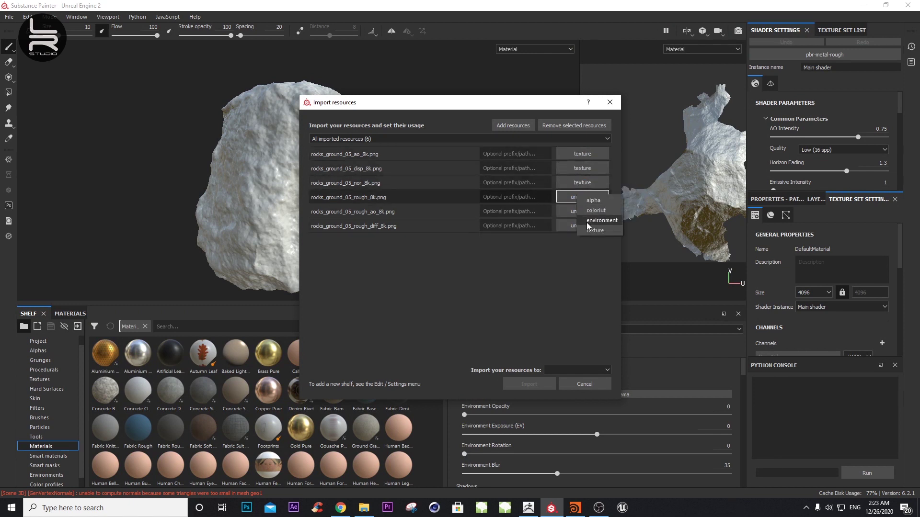
{"action": "left_click", "coordinate": [587, 232]}
{"action": "left_click", "coordinate": [585, 211]}
{"action": "left_click", "coordinate": [594, 243]}
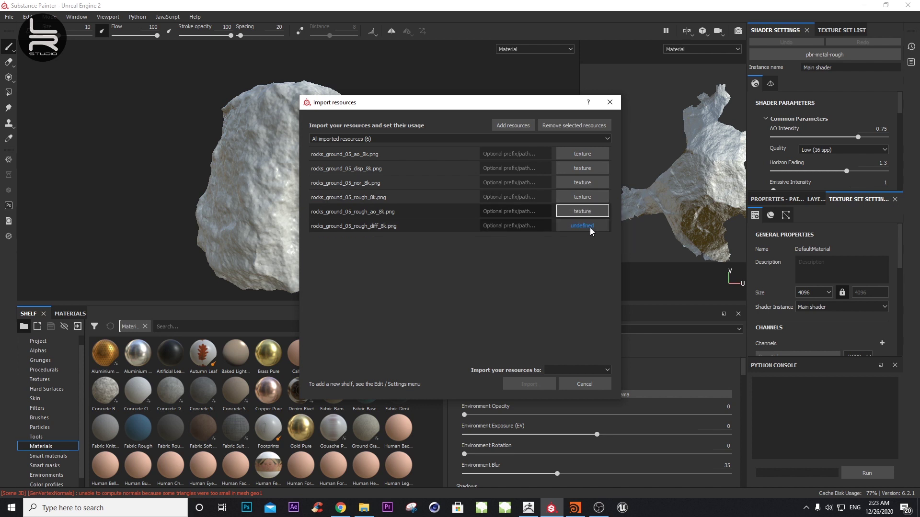
{"action": "left_click", "coordinate": [596, 262]}
- Import the six textures into the current session
{"action": "left_click", "coordinate": [575, 372]}
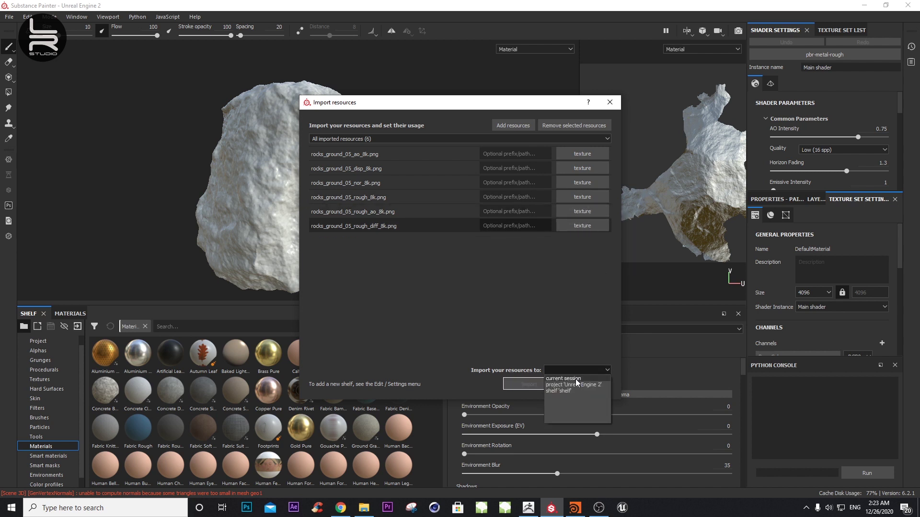
{"action": "left_click", "coordinate": [575, 382]}
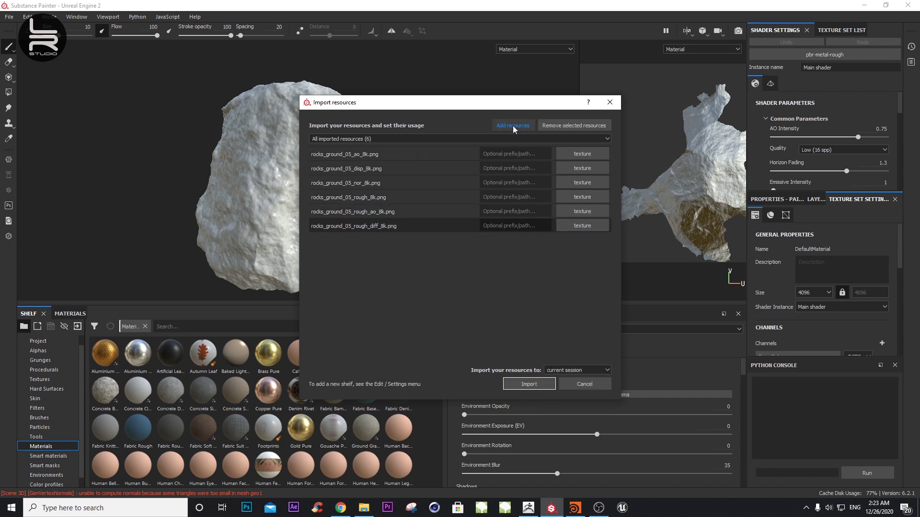
{"action": "left_click", "coordinate": [527, 384]}
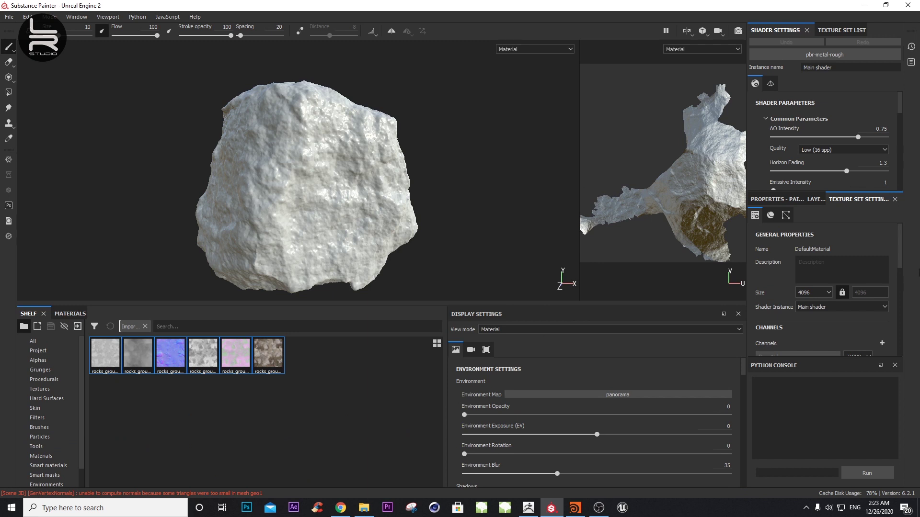
- Scroll the Texture Set Settings panel down to the Mesh Maps section
{"action": "left_click_drag", "start_coordinate": [901, 247], "coordinate": [896, 306]}
- In the mesh map baking settings, set Dilation Width 128 and Output Size 8192
{"action": "left_click", "coordinate": [862, 308]}
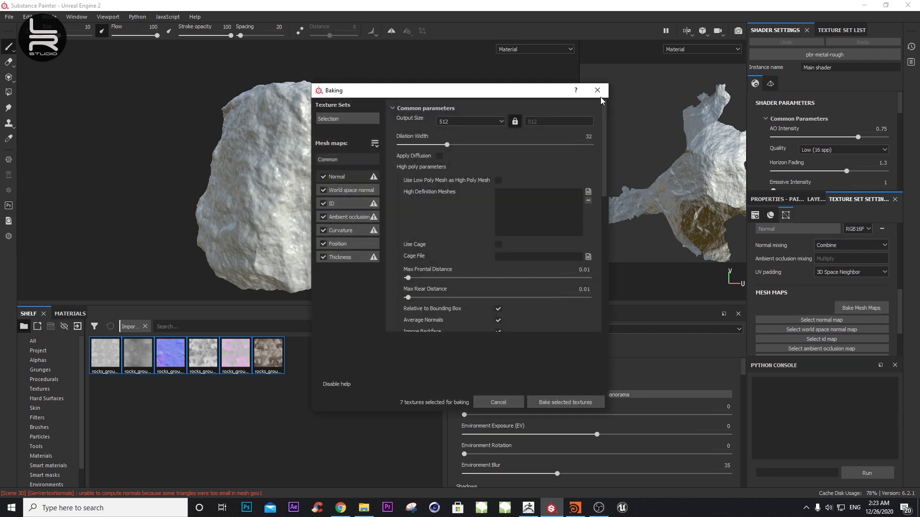
{"action": "left_click", "coordinate": [597, 90]}
{"action": "left_click", "coordinate": [861, 308]}
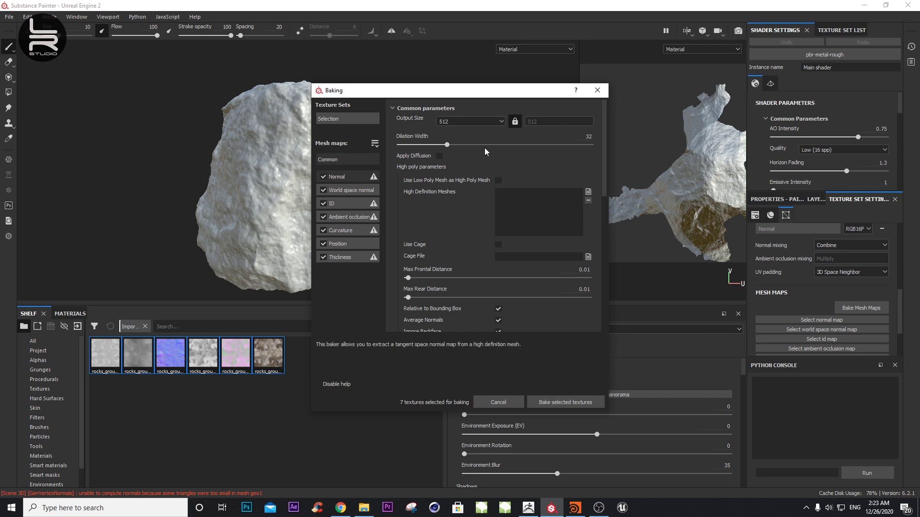
{"action": "mouse_move", "coordinate": [447, 145]}
{"action": "left_mouse_down"}
{"action": "mouse_move", "coordinate": [419, 144]}
{"action": "mouse_move", "coordinate": [591, 144]}
{"action": "left_mouse_up"}
{"action": "left_click", "coordinate": [496, 121]}
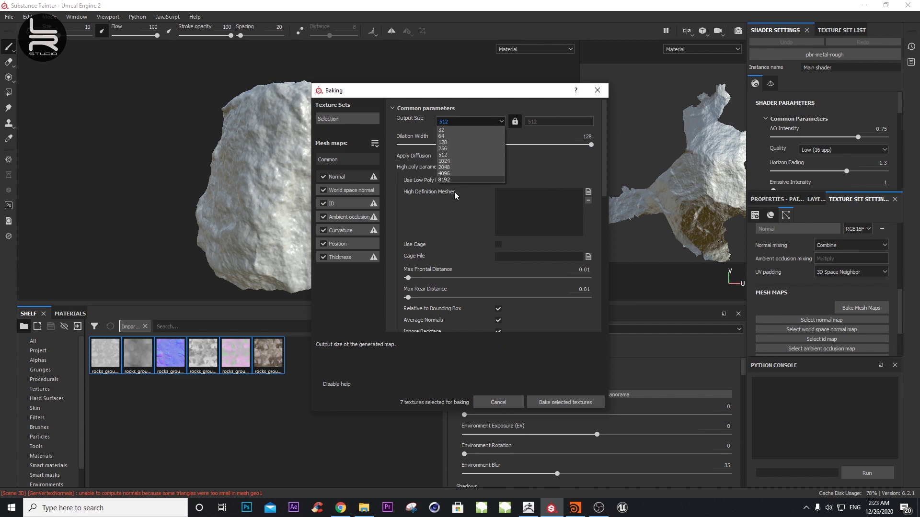
{"action": "left_click", "coordinate": [461, 178]}
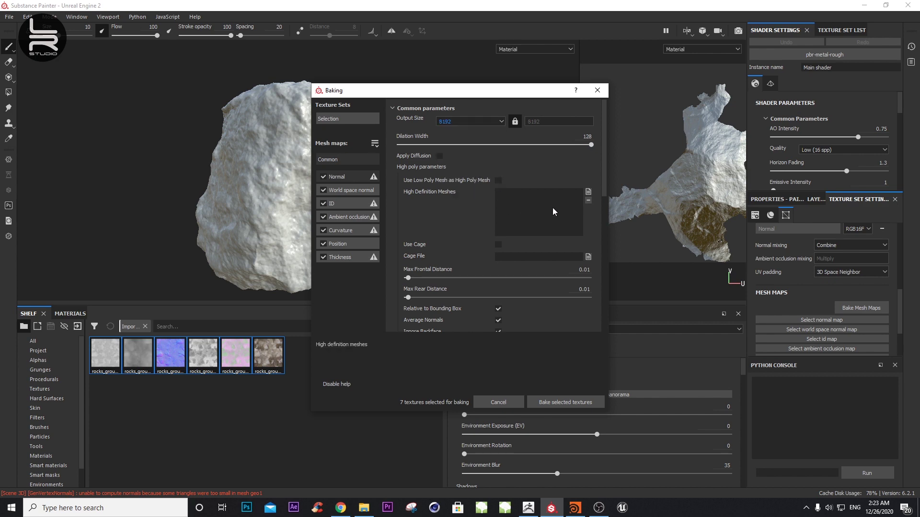
- Add the high-poly rock mesh, exclude ID and Thickness, and bake the five maps
{"action": "left_click", "coordinate": [588, 192]}
{"action": "double_click", "coordinate": [134, 91]}
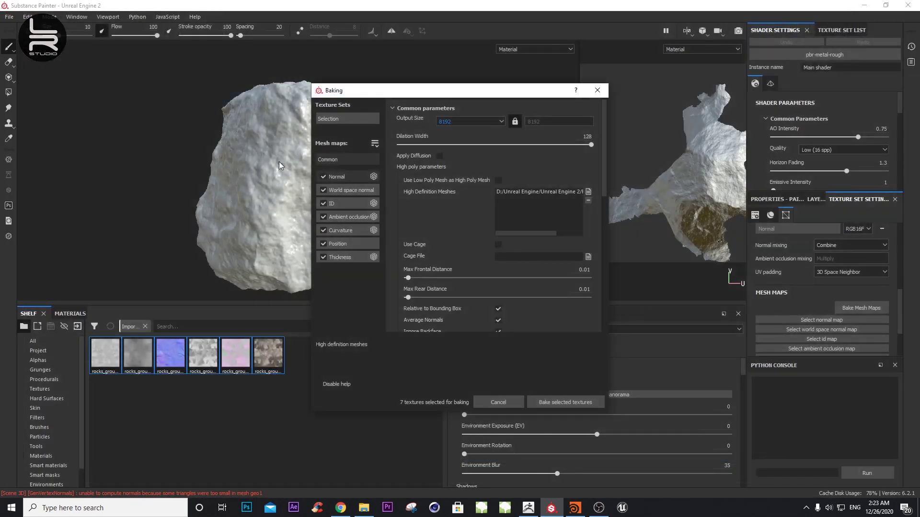
{"action": "left_click", "coordinate": [323, 257]}
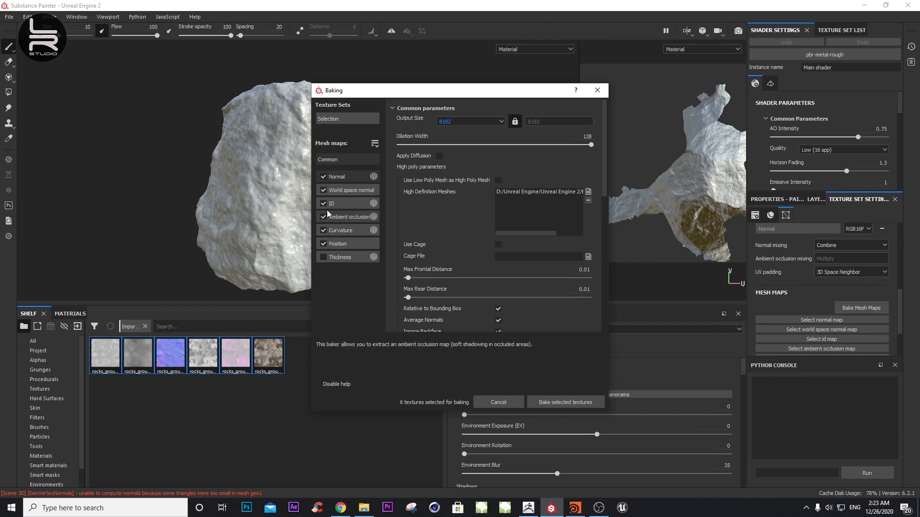
{"action": "left_click", "coordinate": [324, 203]}
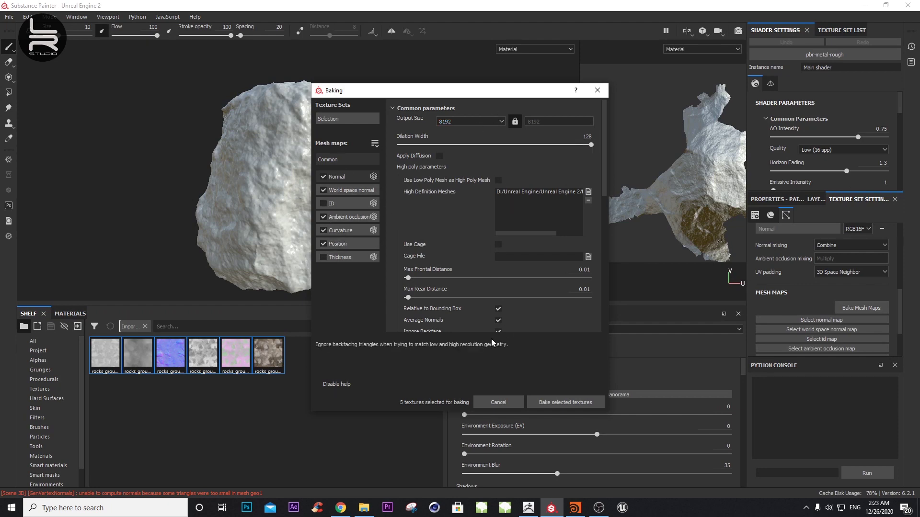
{"action": "left_click", "coordinate": [553, 403]}
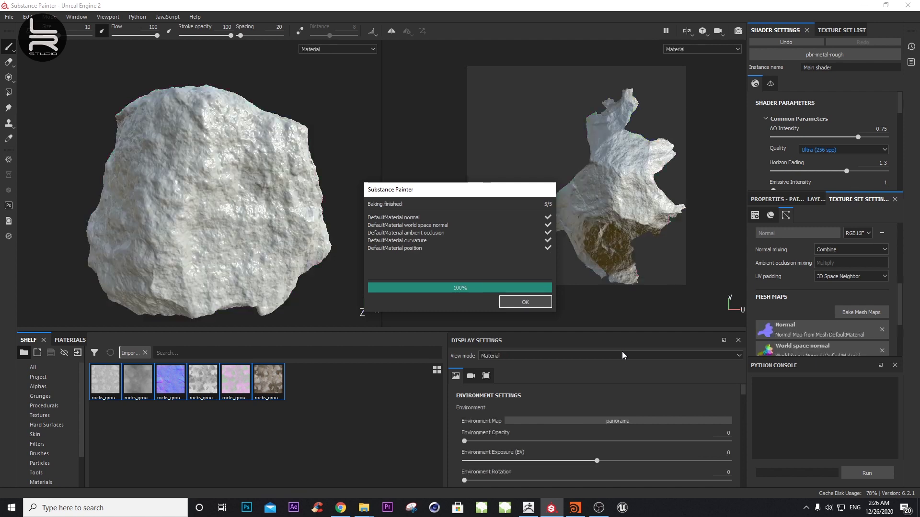
- Dismiss the bake report, inspect the baked rock, and save the project with Ctrl+S
{"action": "left_click", "coordinate": [525, 302]}
{"action": "mouse_move", "coordinate": [330, 149]}
{"action": "left_mouse_down", "text": "alt"}
{"action": "mouse_move", "coordinate": [339, 181]}
{"action": "mouse_move", "coordinate": [361, 154]}
{"action": "mouse_move", "coordinate": [332, 143]}
{"action": "mouse_move", "coordinate": [222, 170]}
{"action": "mouse_move", "coordinate": [342, 158]}
{"action": "left_mouse_up", "text": "alt"}
{"action": "key", "text": "ctrl+s"}
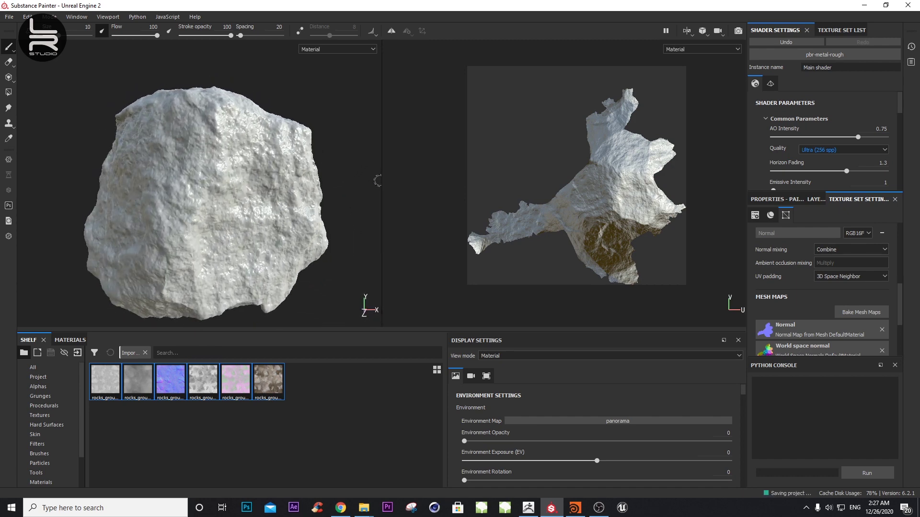
{"action": "mouse_move", "coordinate": [294, 180]}
{"action": "left_mouse_down", "text": "alt"}
{"action": "mouse_move", "coordinate": [349, 195]}
{"action": "mouse_move", "coordinate": [195, 195]}
{"action": "left_mouse_up", "text": "alt"}
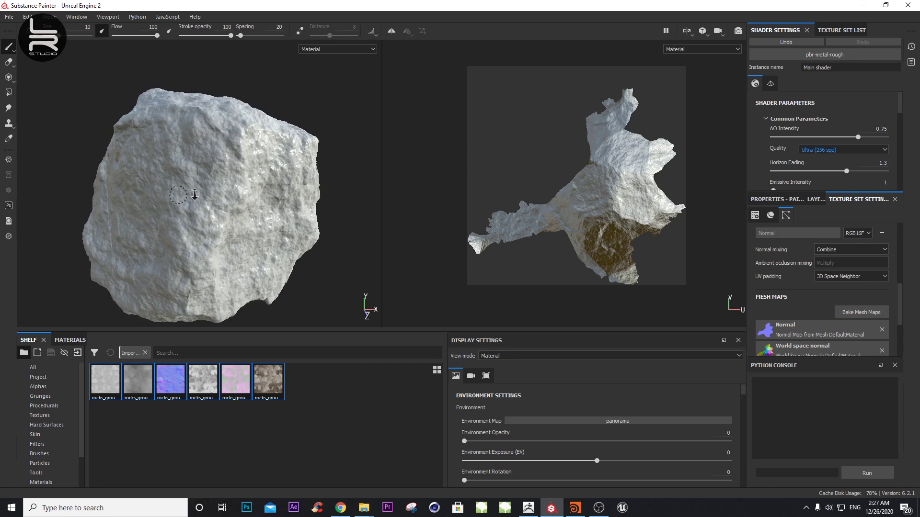
{"action": "mouse_move", "coordinate": [195, 194]}
{"action": "right_mouse_down", "text": "alt"}
{"action": "mouse_move", "coordinate": [144, 201]}
{"action": "mouse_move", "coordinate": [137, 238]}
{"action": "right_mouse_up", "text": "alt"}
{"action": "scroll", "coordinate": [47, 462], "scroll_direction": "down", "scroll_amount": 2}
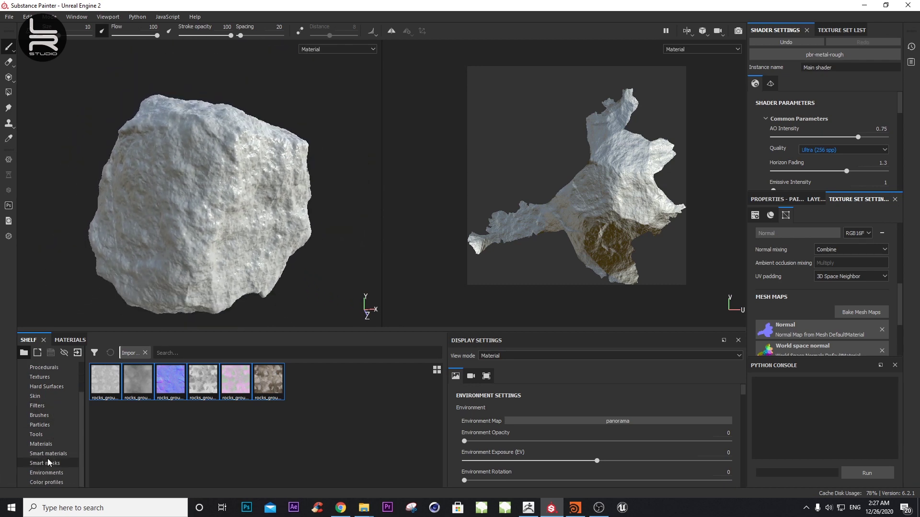
- Add a fill effect inside Layer 1 and disable its metal channel
{"action": "left_click", "coordinate": [814, 199]}
{"action": "right_click", "coordinate": [786, 207]}
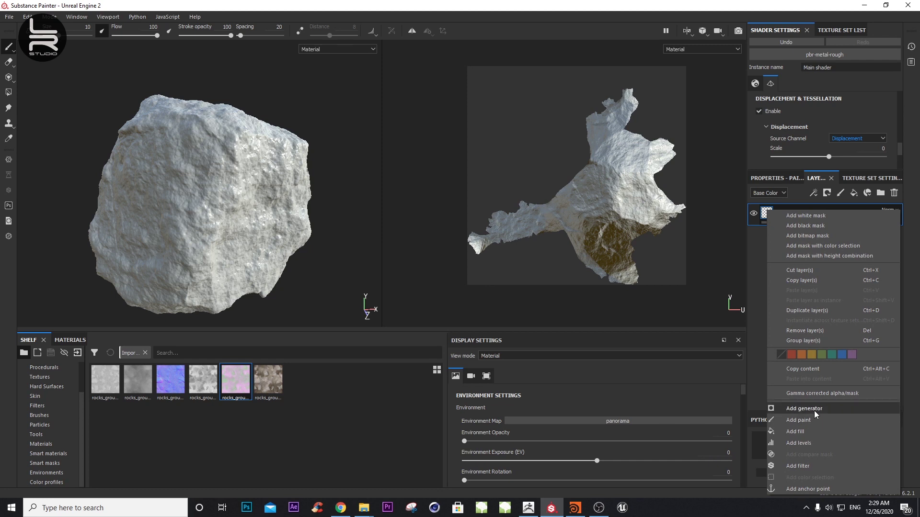
{"action": "left_click", "coordinate": [806, 429]}
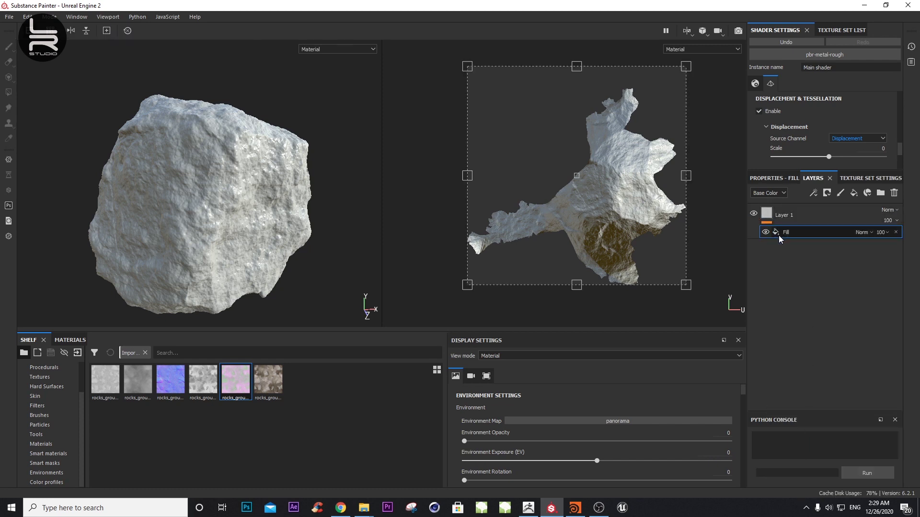
{"action": "left_click", "coordinate": [781, 178]}
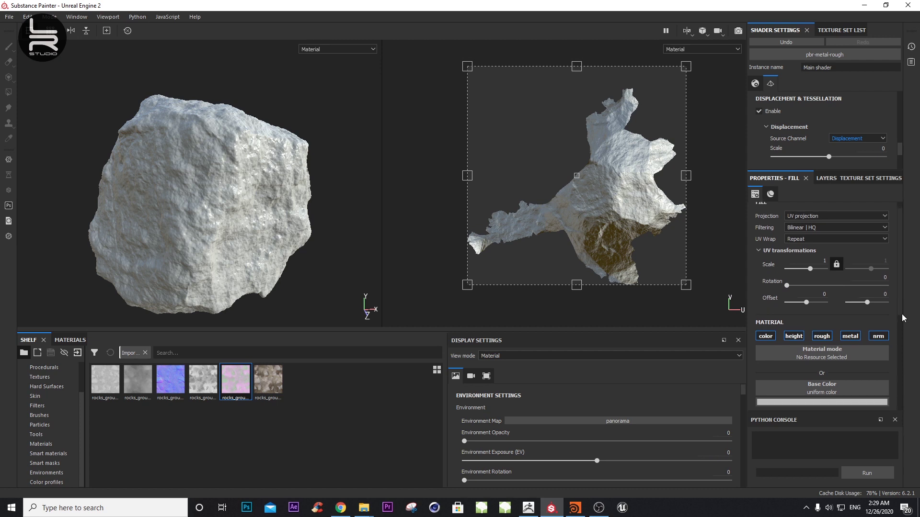
{"action": "scroll", "coordinate": [858, 321], "scroll_direction": "down", "scroll_amount": 3}
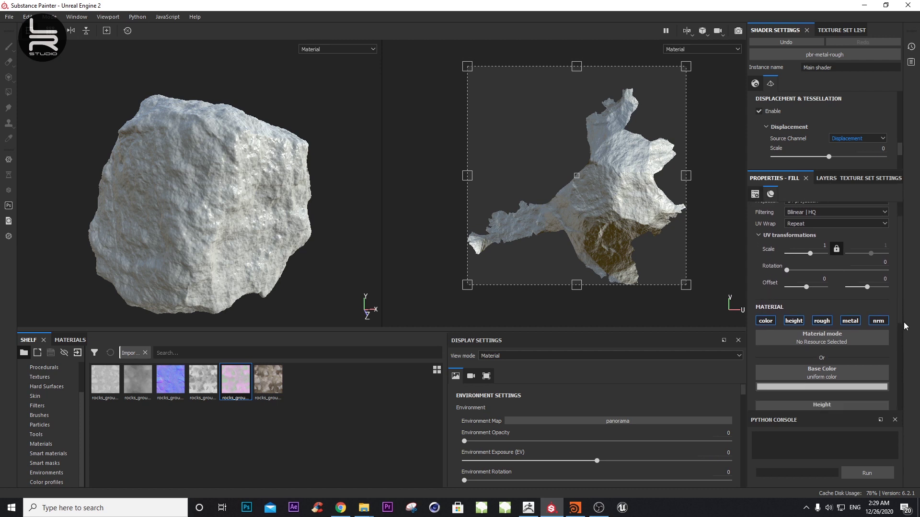
{"action": "left_click", "coordinate": [850, 314]}
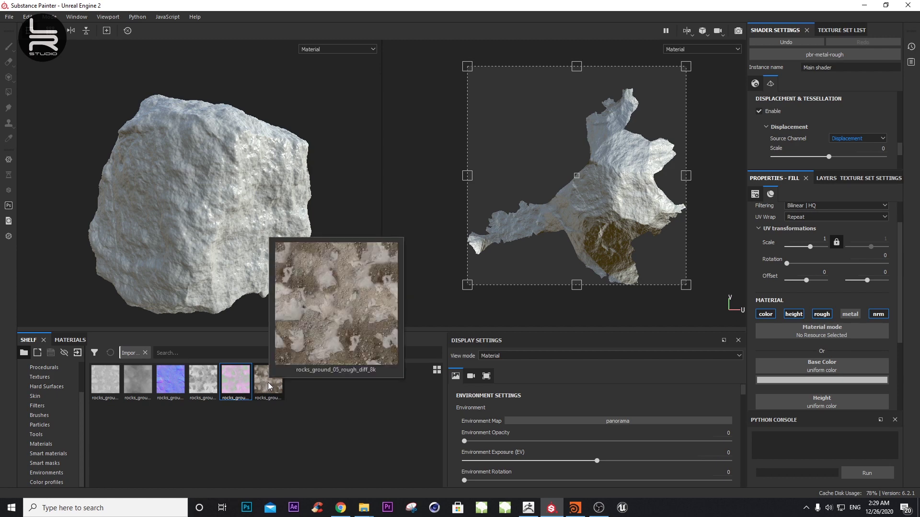
- Load rocks_ground_05_rough_diff_8k as the fill's Base Color and inspect the coloured rock
{"action": "mouse_move", "coordinate": [268, 384]}
{"action": "left_mouse_down"}
{"action": "mouse_move", "coordinate": [720, 386]}
{"action": "mouse_move", "coordinate": [821, 368]}
{"action": "left_mouse_up"}
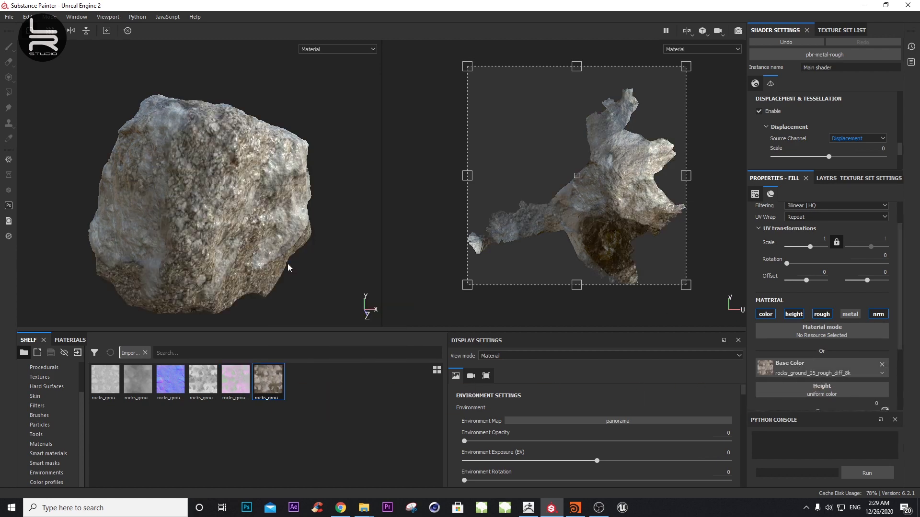
{"action": "mouse_move", "coordinate": [335, 238]}
{"action": "left_mouse_down", "text": "alt"}
{"action": "mouse_move", "coordinate": [353, 219]}
{"action": "mouse_move", "coordinate": [127, 211]}
{"action": "left_mouse_up", "text": "alt"}
{"action": "scroll", "coordinate": [127, 211], "scroll_direction": "up", "scroll_amount": 5}
{"action": "scroll", "coordinate": [335, 191], "scroll_direction": "down", "scroll_amount": 5}
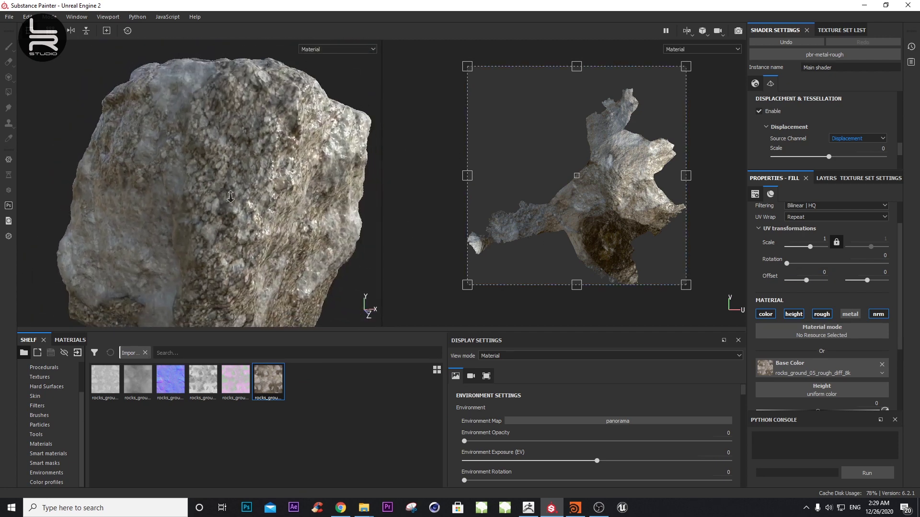
{"action": "mouse_move", "coordinate": [364, 206]}
{"action": "left_mouse_down", "text": "alt"}
{"action": "mouse_move", "coordinate": [437, 189]}
{"action": "mouse_move", "coordinate": [407, 254]}
{"action": "left_mouse_up", "text": "alt"}
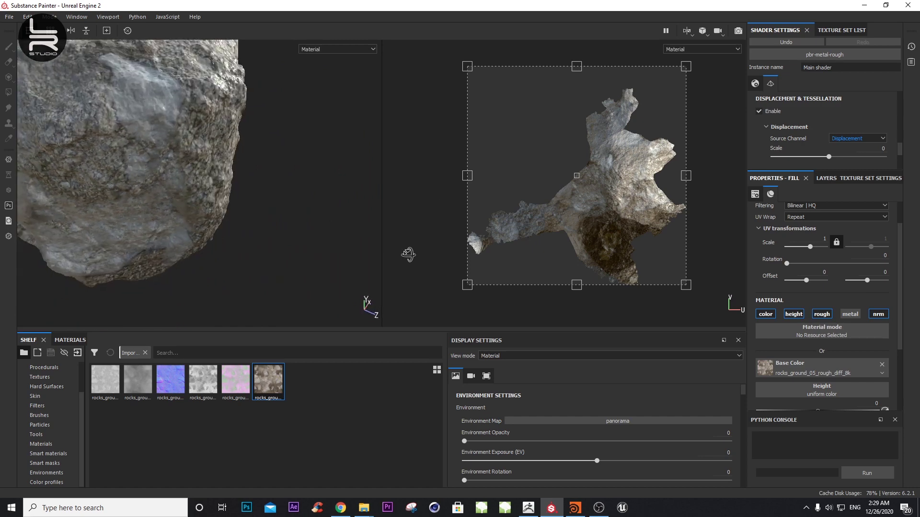
{"action": "scroll", "coordinate": [349, 206], "scroll_direction": "down", "scroll_amount": 3}
{"action": "left_click_drag", "start_coordinate": [349, 205], "coordinate": [344, 249], "text": "alt"}
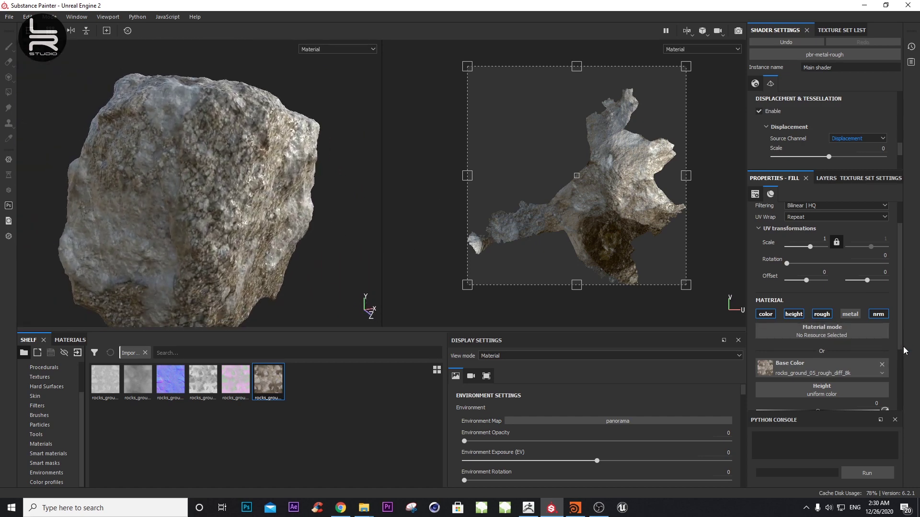
{"action": "scroll", "coordinate": [903, 352], "scroll_direction": "down", "scroll_amount": 1}
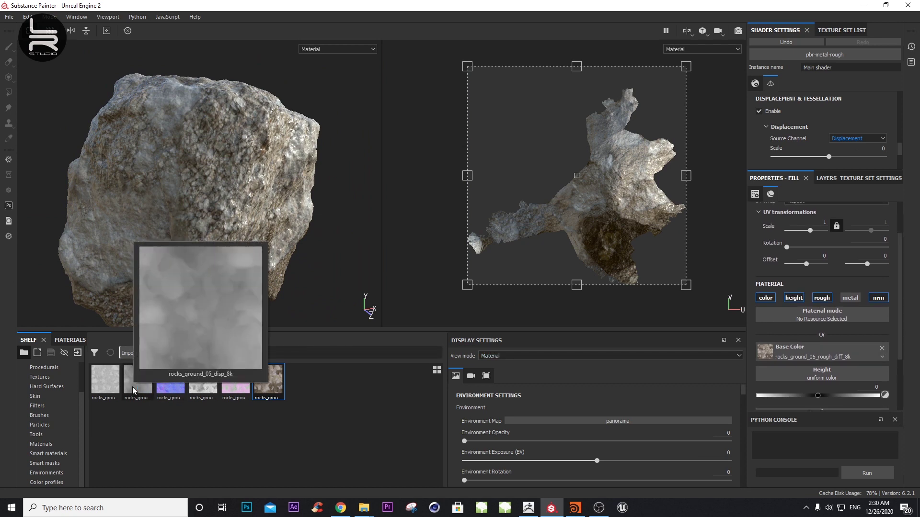
- Load the displacement, roughness and normal maps into the Height, Roughness and Normal slots
{"action": "mouse_move", "coordinate": [138, 381]}
{"action": "left_click_drag", "start_coordinate": [143, 388], "coordinate": [821, 375]}
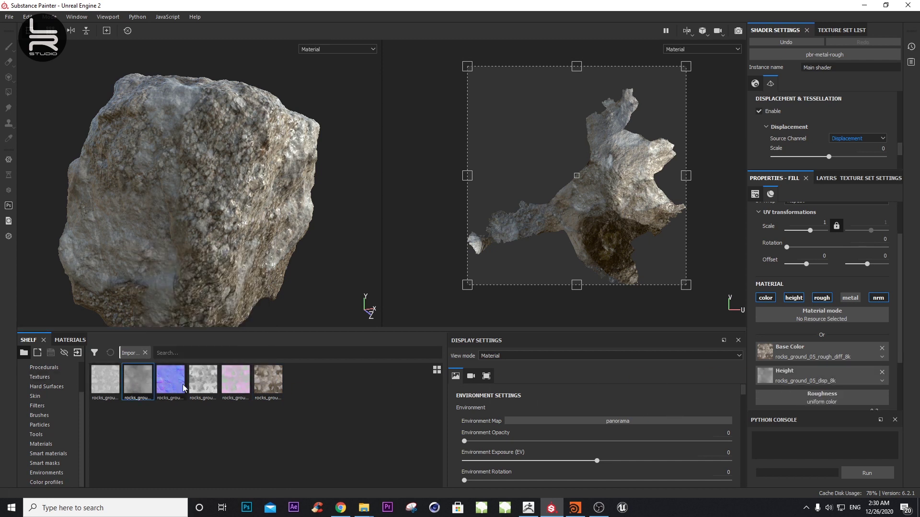
{"action": "mouse_move", "coordinate": [202, 381]}
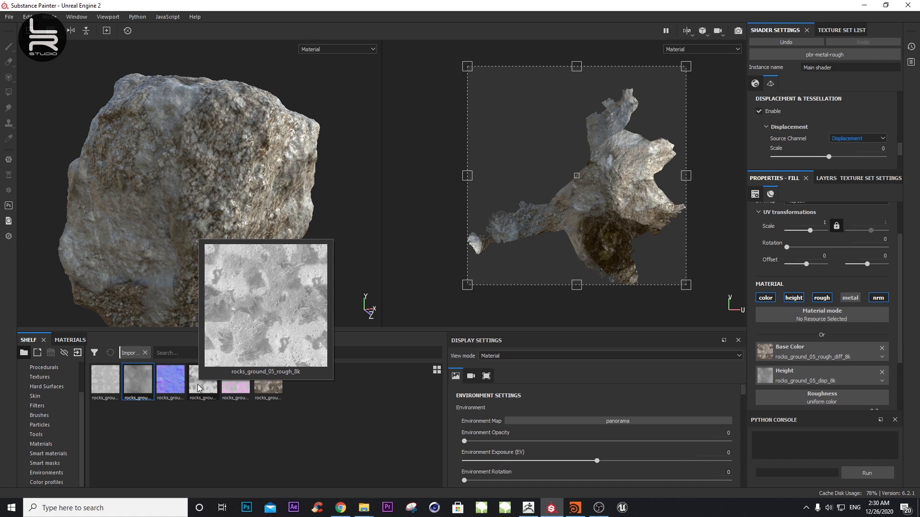
{"action": "left_click_drag", "start_coordinate": [200, 388], "coordinate": [812, 395]}
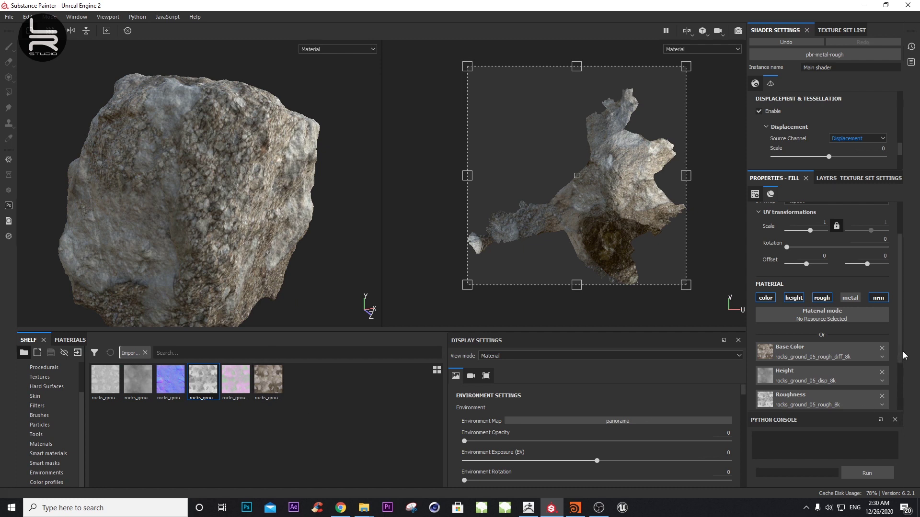
{"action": "scroll", "coordinate": [900, 384], "scroll_direction": "down", "scroll_amount": 3}
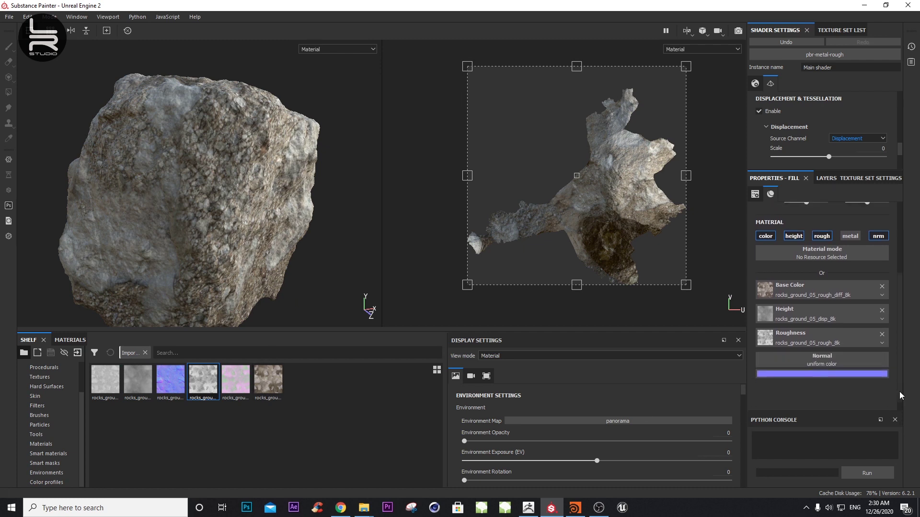
{"action": "left_click_drag", "start_coordinate": [167, 388], "coordinate": [814, 354]}
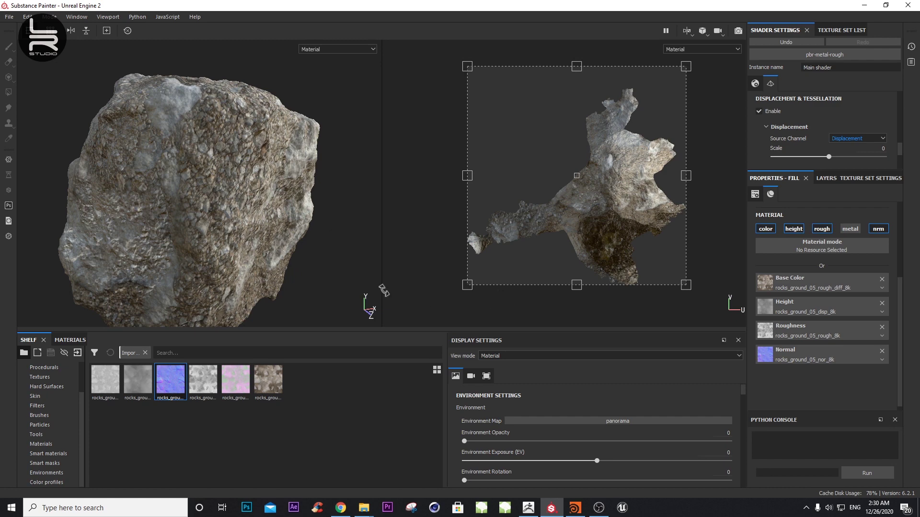
{"action": "scroll", "coordinate": [365, 294], "scroll_direction": "up", "scroll_amount": 3}
{"action": "scroll", "coordinate": [367, 306], "scroll_direction": "up", "scroll_amount": 4}
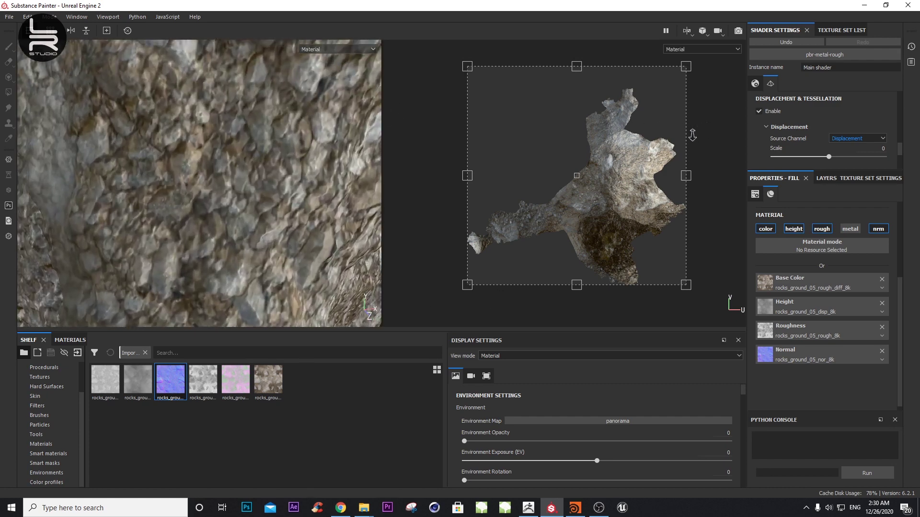
{"action": "key", "text": "f"}
{"action": "left_click_drag", "start_coordinate": [352, 197], "coordinate": [355, 204], "text": "alt"}
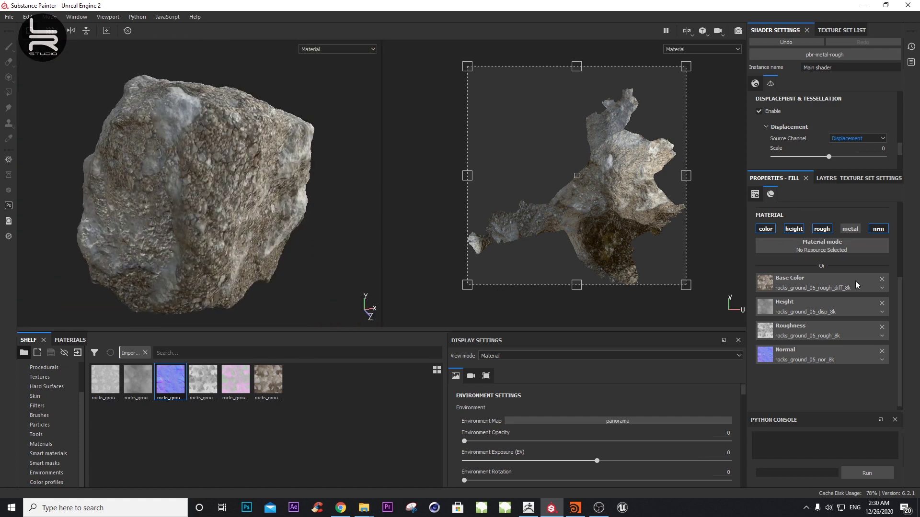
{"action": "left_click_drag", "start_coordinate": [901, 315], "coordinate": [892, 231]}
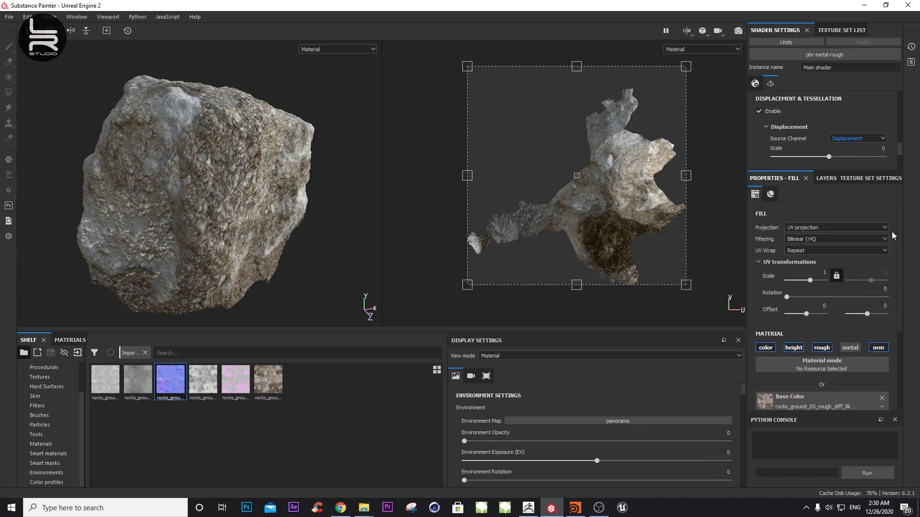
- Switch the fill's projection to Tri-planar and check the result on the rock
{"action": "left_click", "coordinate": [807, 247]}
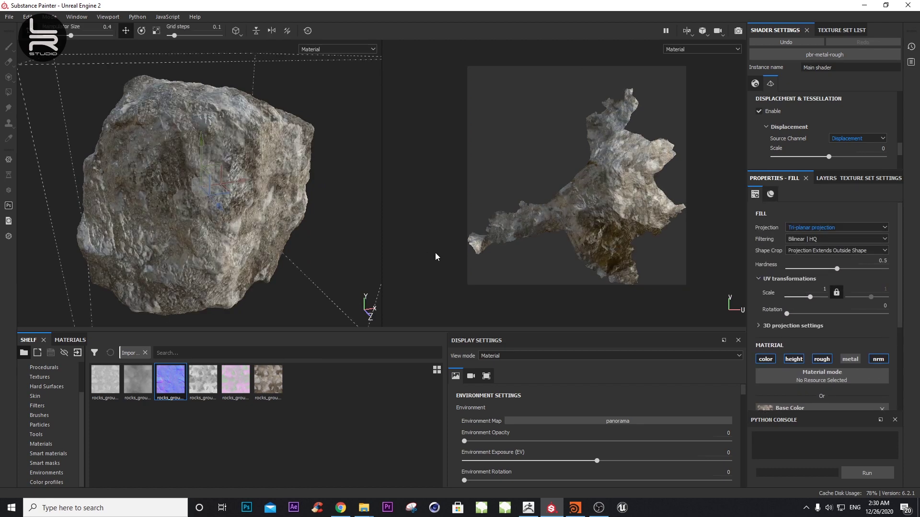
{"action": "mouse_move", "coordinate": [339, 247]}
{"action": "left_mouse_down", "text": "alt"}
{"action": "mouse_move", "coordinate": [365, 201]}
{"action": "mouse_move", "coordinate": [431, 219]}
{"action": "mouse_move", "coordinate": [410, 267]}
{"action": "mouse_move", "coordinate": [277, 225]}
{"action": "mouse_move", "coordinate": [312, 236]}
{"action": "mouse_move", "coordinate": [287, 258]}
{"action": "left_mouse_up", "text": "alt"}
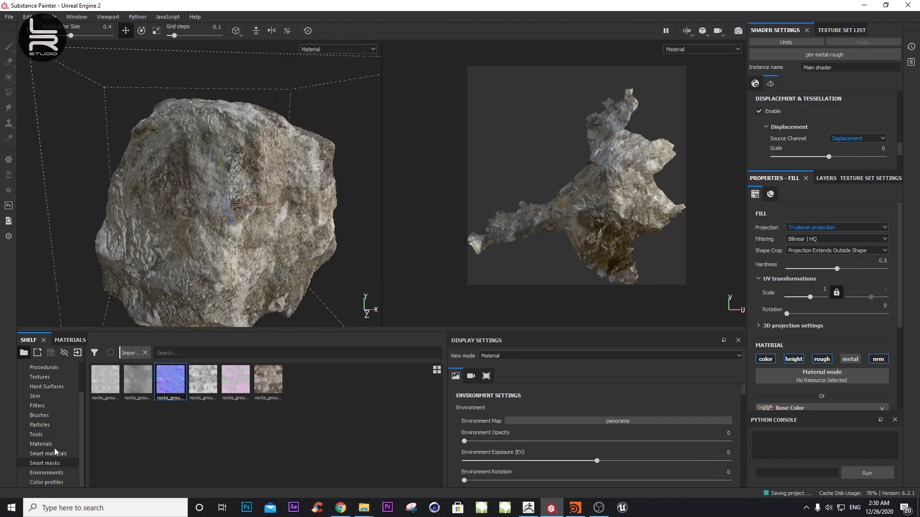
- Apply the Over Clouds environment and rotate its lighting to an environment rotation of 4
{"action": "left_click", "coordinate": [48, 474]}
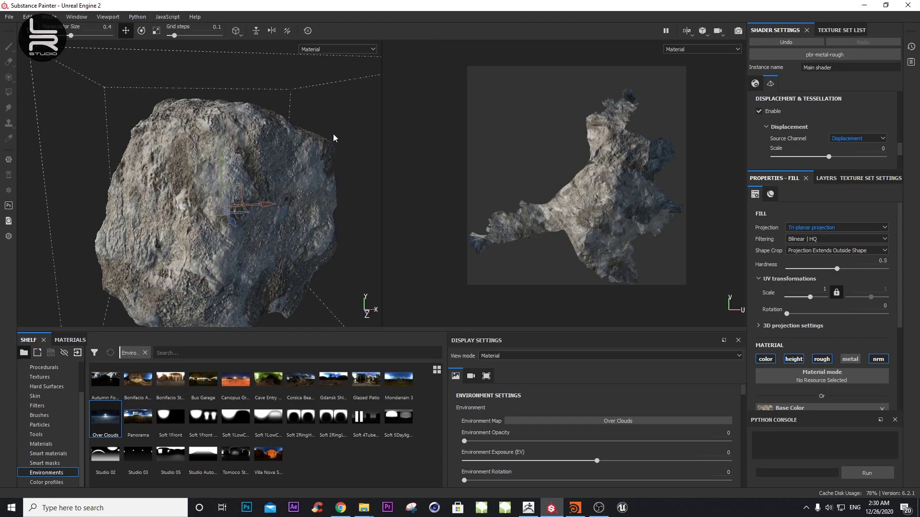
{"action": "mouse_move", "coordinate": [332, 133]}
{"action": "right_mouse_down", "text": "shift"}
{"action": "mouse_move", "coordinate": [415, 105]}
{"action": "mouse_move", "coordinate": [396, 103]}
{"action": "mouse_move", "coordinate": [402, 125]}
{"action": "right_mouse_up", "text": "shift"}
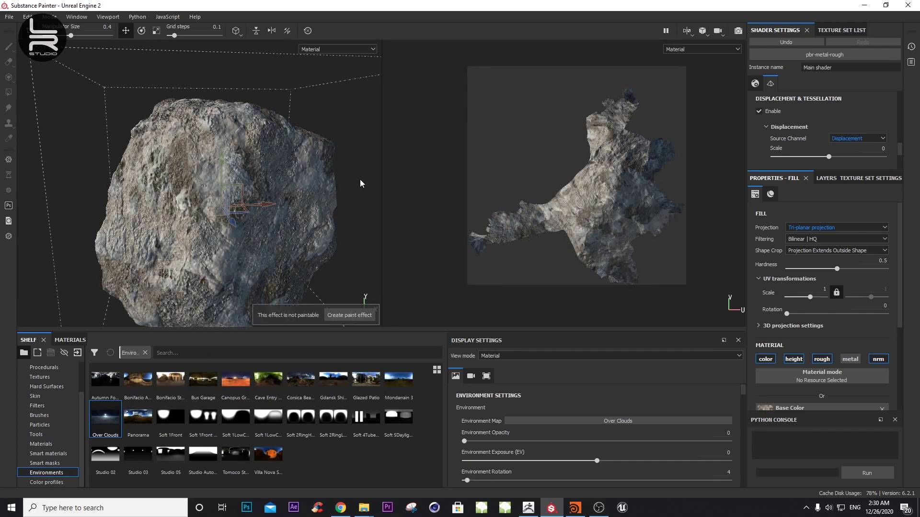
{"action": "right_click_drag", "start_coordinate": [357, 213], "coordinate": [570, 217], "text": "alt"}
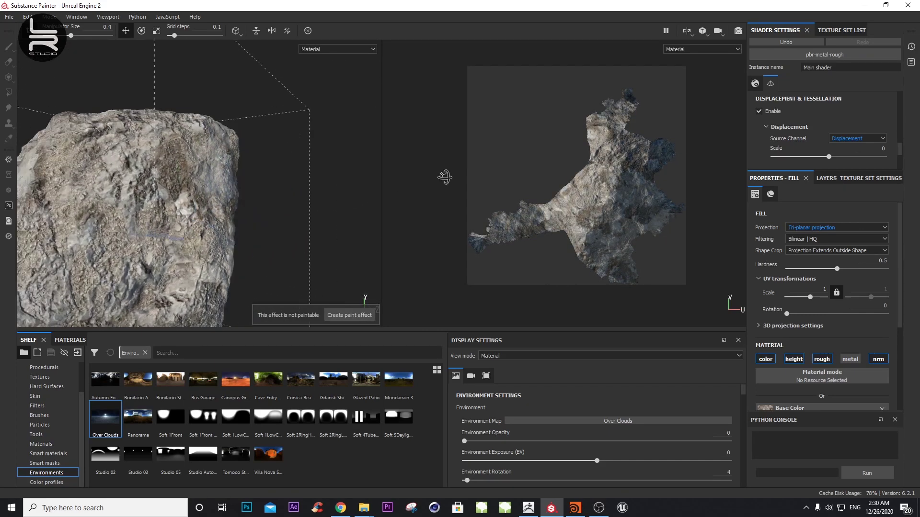
{"action": "key", "text": "f"}
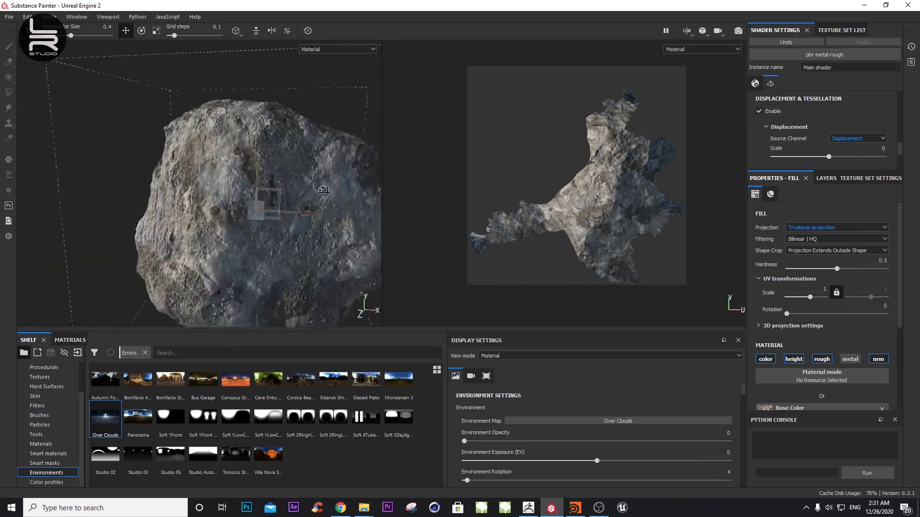
- Orbit and zoom around the rock to inspect it under the Over Clouds lighting
{"action": "left_click_drag", "start_coordinate": [230, 176], "coordinate": [263, 186], "text": "alt"}
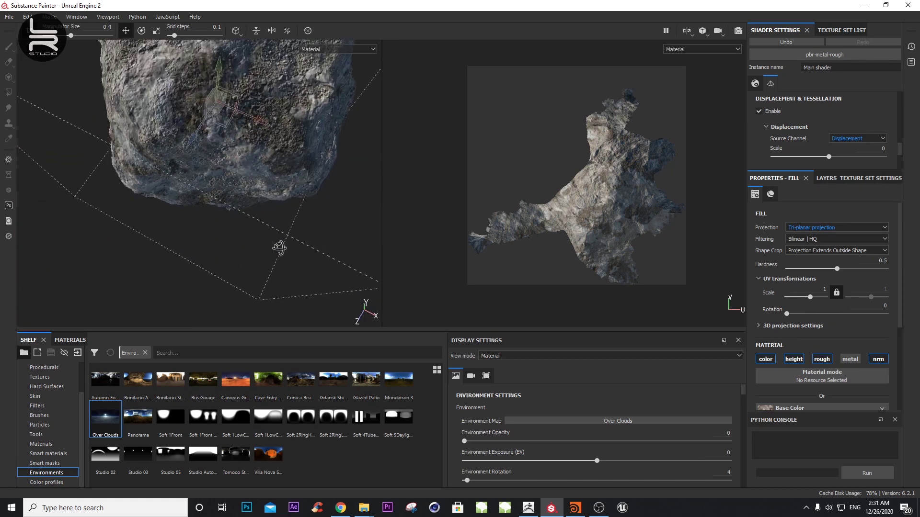
{"action": "mouse_move", "coordinate": [178, 135]}
{"action": "left_mouse_down", "text": "alt"}
{"action": "mouse_move", "coordinate": [318, 147]}
{"action": "mouse_move", "coordinate": [318, 187]}
{"action": "mouse_move", "coordinate": [360, 208]}
{"action": "mouse_move", "coordinate": [396, 205]}
{"action": "mouse_move", "coordinate": [316, 249]}
{"action": "mouse_move", "coordinate": [367, 308]}
{"action": "left_mouse_up", "text": "alt"}
{"action": "middle_click_drag", "start_coordinate": [367, 308], "coordinate": [303, 292], "text": "alt"}
{"action": "mouse_move", "coordinate": [304, 291]}
{"action": "right_mouse_down", "text": "alt"}
{"action": "mouse_move", "coordinate": [294, 177]}
{"action": "mouse_move", "coordinate": [2, 234]}
{"action": "right_mouse_up", "text": "alt"}
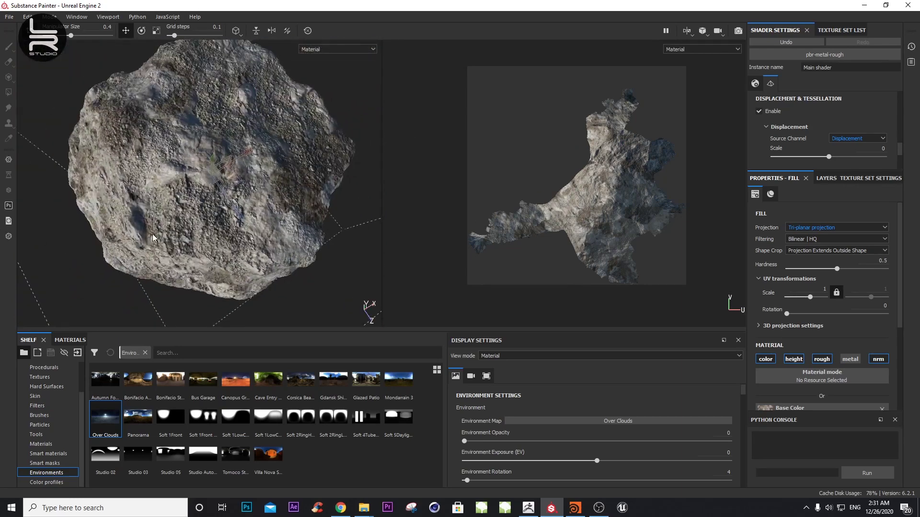
{"action": "left_click_drag", "start_coordinate": [153, 238], "coordinate": [148, 145], "text": "alt"}
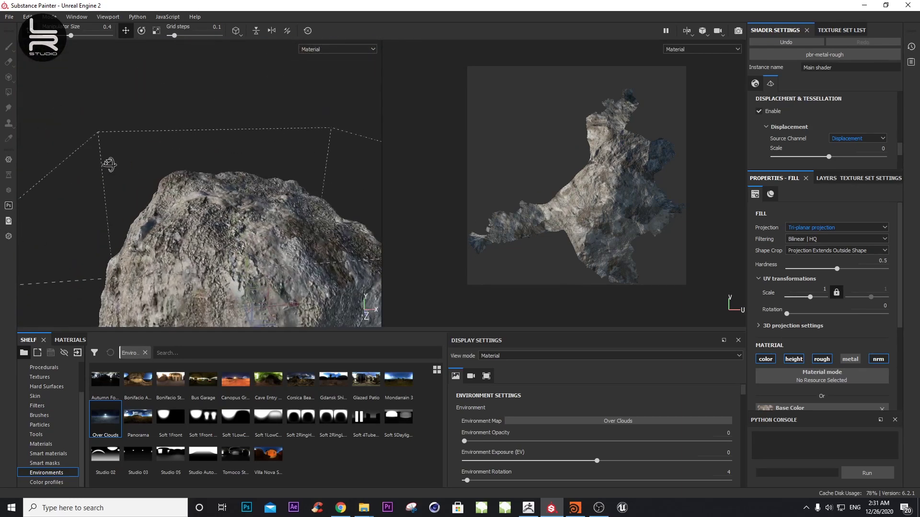
{"action": "middle_click_drag", "start_coordinate": [163, 174], "coordinate": [184, 204], "text": "alt"}
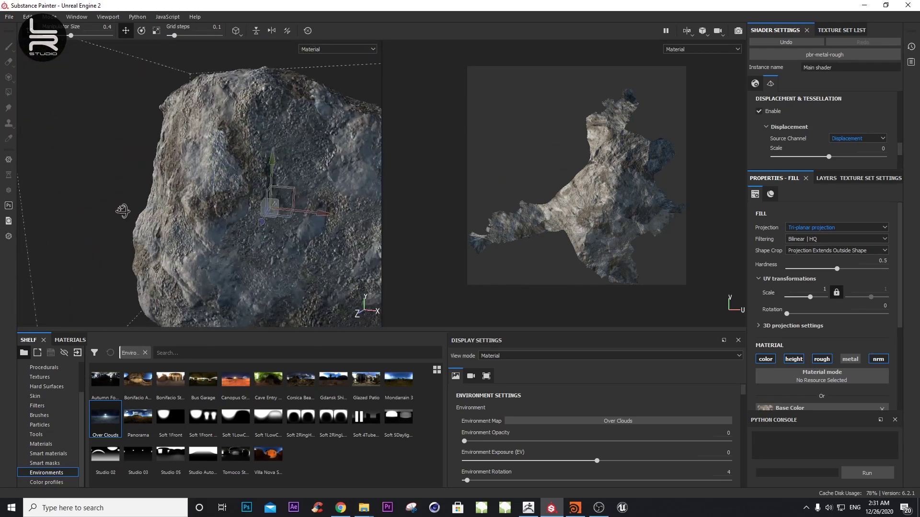
{"action": "scroll", "coordinate": [184, 204], "scroll_direction": "up", "scroll_amount": 3}
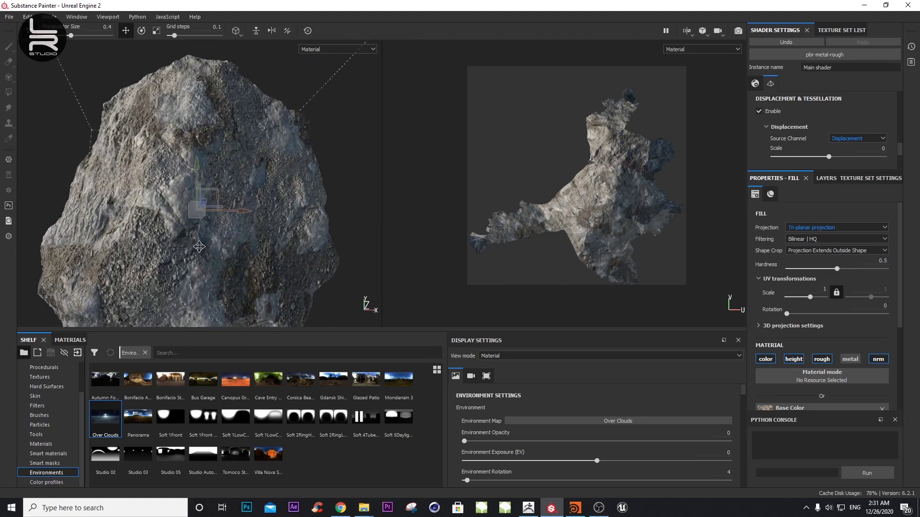
{"action": "left_click_drag", "start_coordinate": [236, 201], "coordinate": [273, 214], "text": "alt"}
{"action": "left_click_drag", "start_coordinate": [183, 235], "coordinate": [278, 245], "text": "alt"}
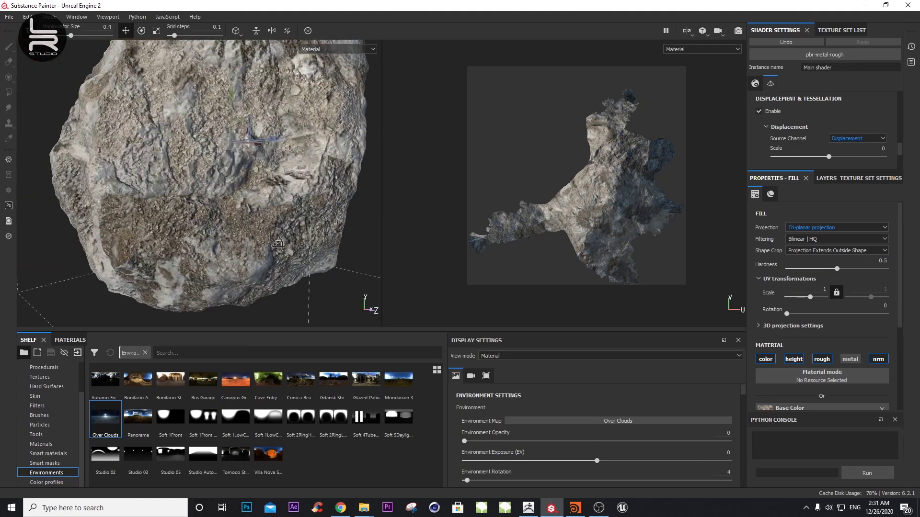
{"action": "mouse_move", "coordinate": [248, 129]}
{"action": "left_mouse_down", "text": "alt"}
{"action": "mouse_move", "coordinate": [230, 243]}
{"action": "mouse_move", "coordinate": [113, 233]}
{"action": "mouse_move", "coordinate": [204, 198]}
{"action": "mouse_move", "coordinate": [126, 244]}
{"action": "mouse_move", "coordinate": [171, 328]}
{"action": "mouse_move", "coordinate": [220, 253]}
{"action": "mouse_move", "coordinate": [226, 225]}
{"action": "left_mouse_up", "text": "alt"}
- Show Layer 1's fill in the layer stack and zoom in on the rock
{"action": "left_click", "coordinate": [835, 179]}
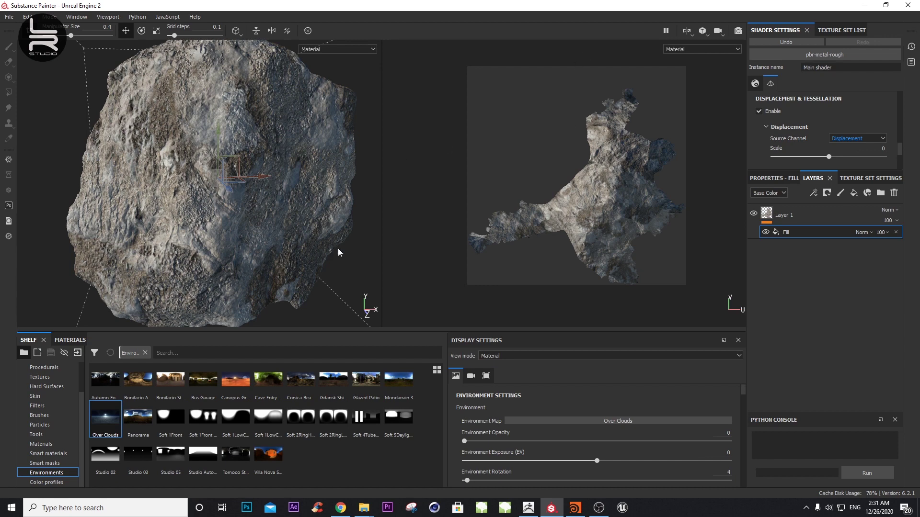
{"action": "left_click_drag", "start_coordinate": [334, 254], "coordinate": [345, 290], "text": "alt"}
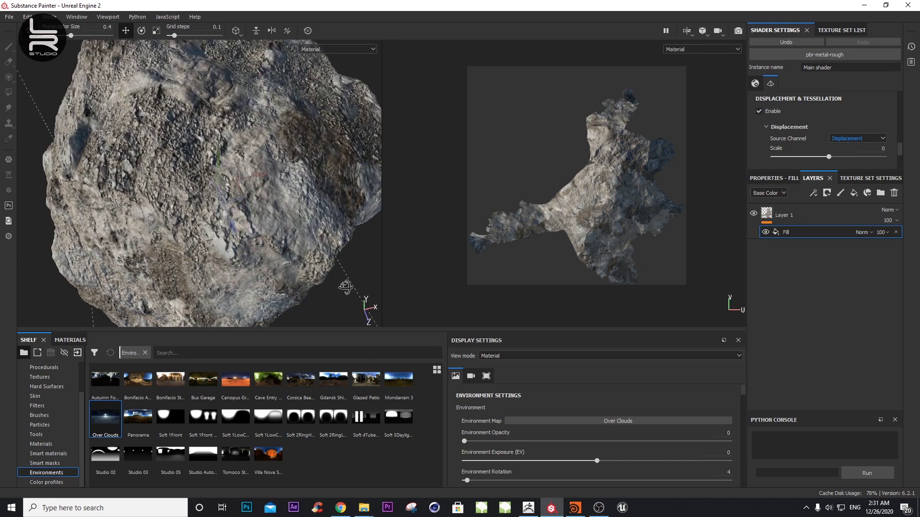
{"action": "scroll", "coordinate": [111, 148], "scroll_direction": "up", "scroll_amount": 3}
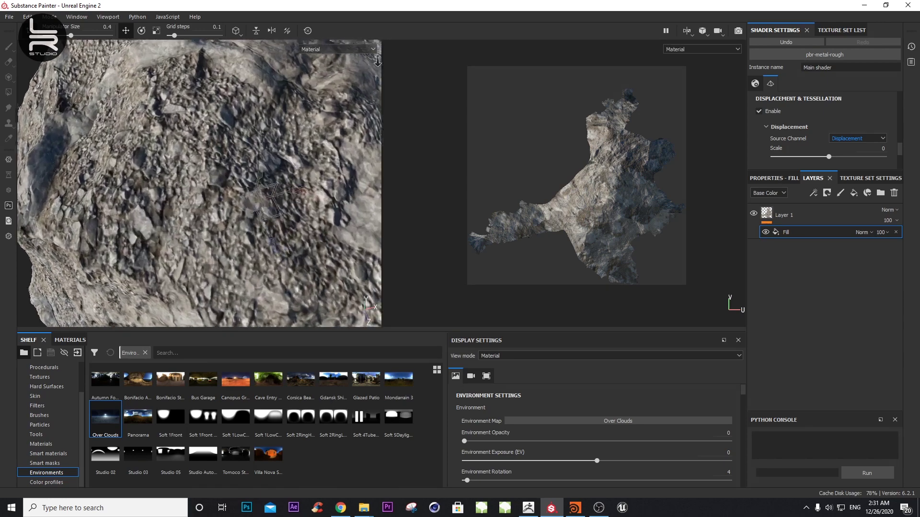
{"action": "scroll", "coordinate": [127, 94], "scroll_direction": "up", "scroll_amount": 2}
{"action": "scroll", "coordinate": [127, 94], "scroll_direction": "down", "scroll_amount": 5}
{"action": "scroll", "coordinate": [158, 227], "scroll_direction": "up", "scroll_amount": 3}
{"action": "scroll", "coordinate": [160, 227], "scroll_direction": "down", "scroll_amount": 3}
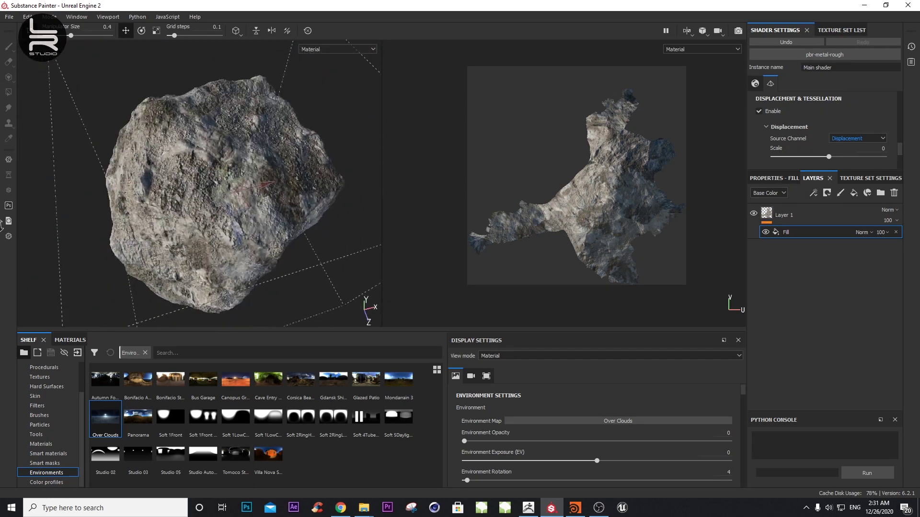
- Reframe the rock, make the shelf taller, and list the Materials presets
{"action": "middle_click_drag", "start_coordinate": [160, 227], "coordinate": [217, 157], "text": "alt"}
{"action": "mouse_move", "coordinate": [217, 158]}
{"action": "left_mouse_down", "text": "alt"}
{"action": "mouse_move", "coordinate": [269, 208]}
{"action": "mouse_move", "coordinate": [212, 244]}
{"action": "left_mouse_up", "text": "alt"}
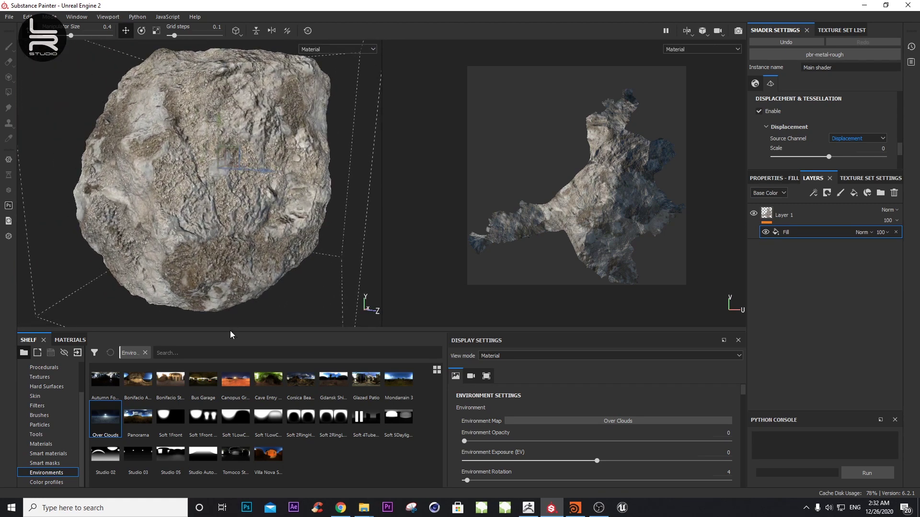
{"action": "left_click_drag", "start_coordinate": [229, 332], "coordinate": [229, 270]}
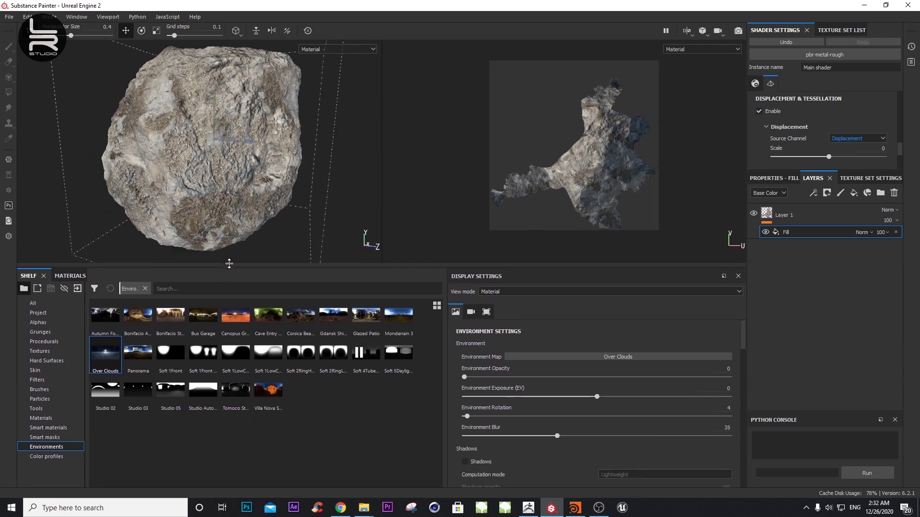
{"action": "left_click", "coordinate": [41, 421]}
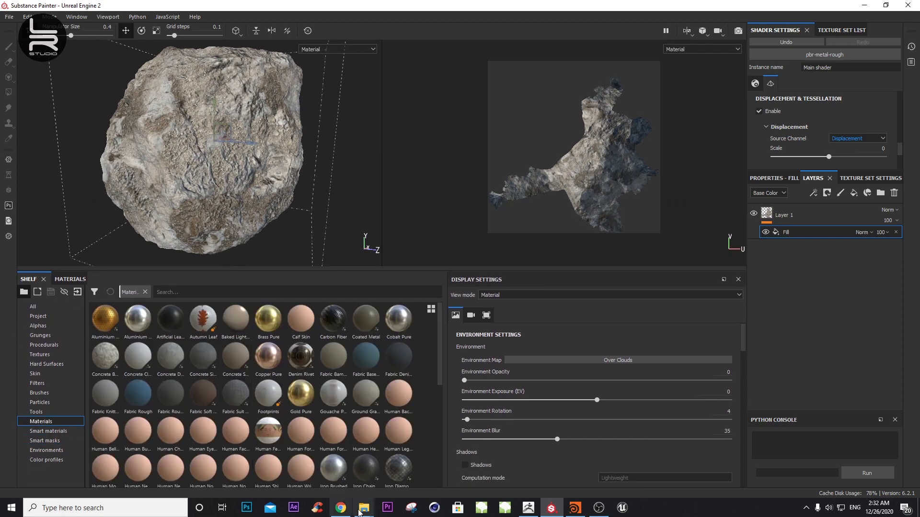
- Back in Chrome, scroll the rocks_ground_05 page down to its similar-textures carousel
{"action": "left_click", "coordinate": [340, 507]}
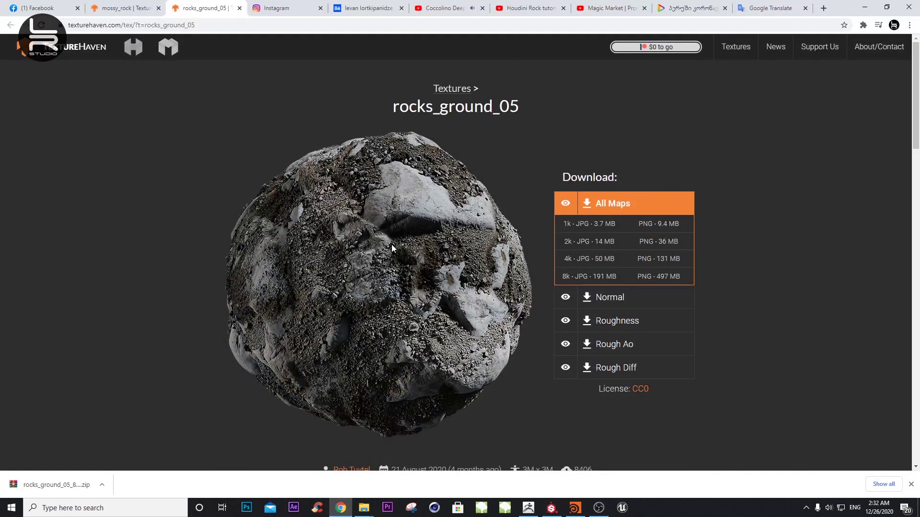
{"action": "scroll", "coordinate": [392, 245], "scroll_direction": "down", "scroll_amount": 2}
{"action": "scroll", "coordinate": [431, 247], "scroll_direction": "down", "scroll_amount": 2}
{"action": "scroll", "coordinate": [474, 248], "scroll_direction": "down", "scroll_amount": 4}
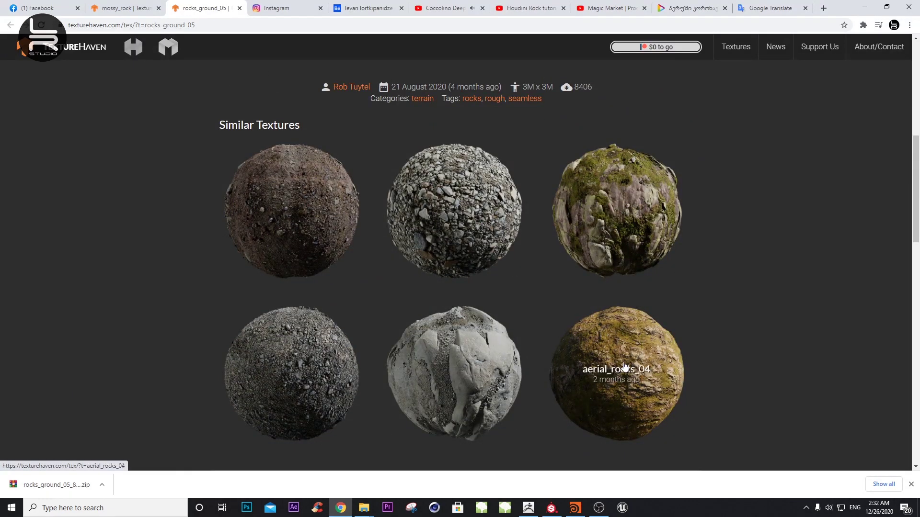
{"action": "scroll", "coordinate": [571, 353], "scroll_direction": "down", "scroll_amount": 2}
{"action": "scroll", "coordinate": [563, 355], "scroll_direction": "down", "scroll_amount": 2}
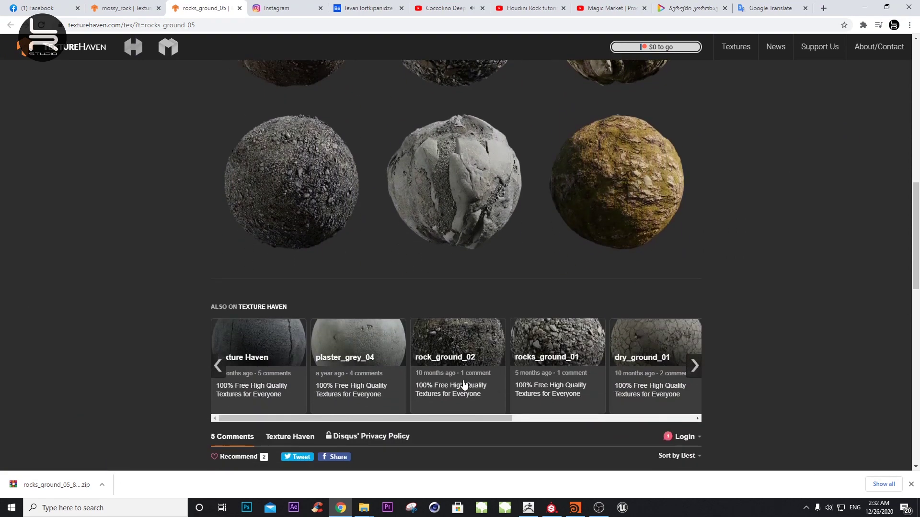
{"action": "scroll", "coordinate": [462, 378], "scroll_direction": "right", "scroll_amount": 5}
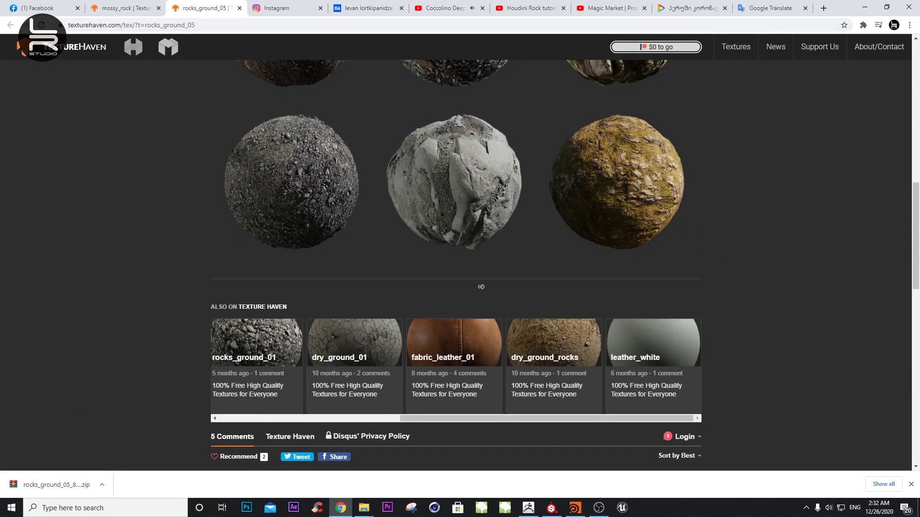
{"action": "scroll", "coordinate": [321, 360], "scroll_direction": "left", "scroll_amount": 1}
{"action": "scroll", "coordinate": [635, 423], "scroll_direction": "right", "scroll_amount": 1}
- Page through the suggested textures and open asphalt_02, scrolling down its page
{"action": "mouse_move", "coordinate": [554, 366]}
{"action": "left_click", "coordinate": [215, 368]}
{"action": "left_click", "coordinate": [216, 368]}
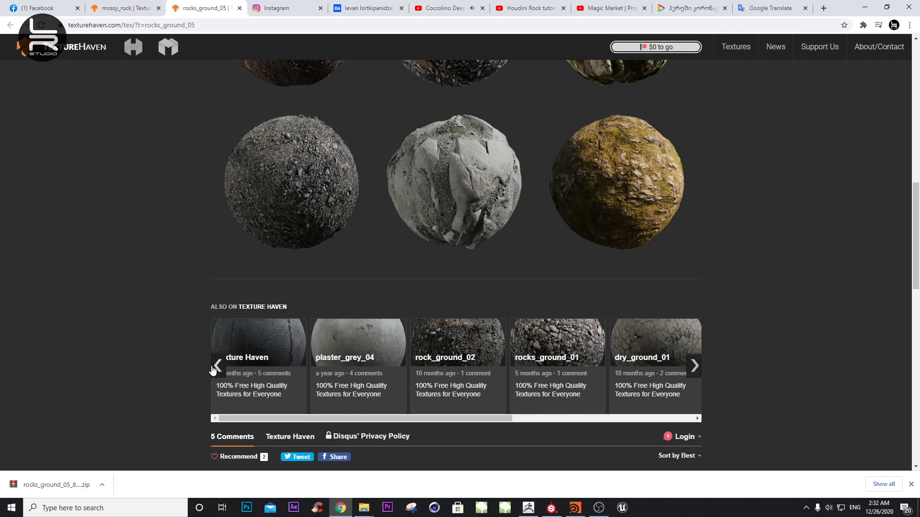
{"action": "left_click", "coordinate": [263, 345]}
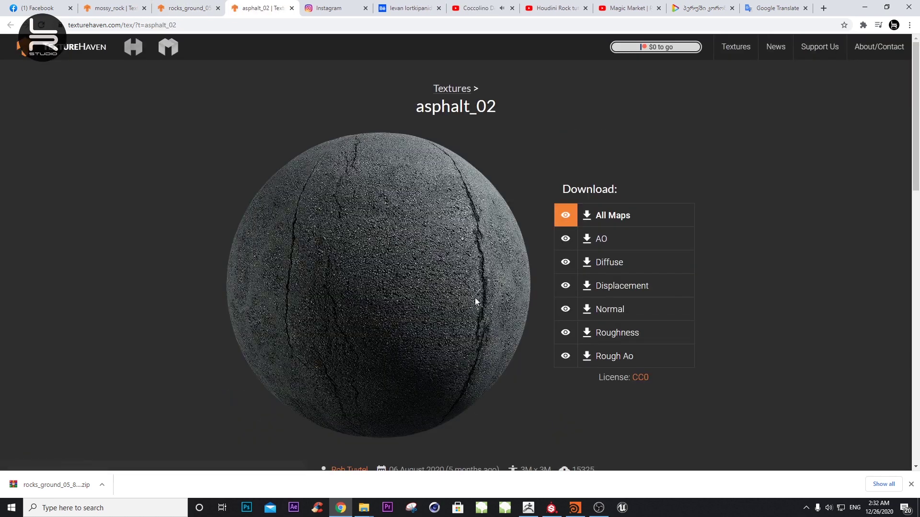
{"action": "scroll", "coordinate": [417, 314], "scroll_direction": "down", "scroll_amount": 1}
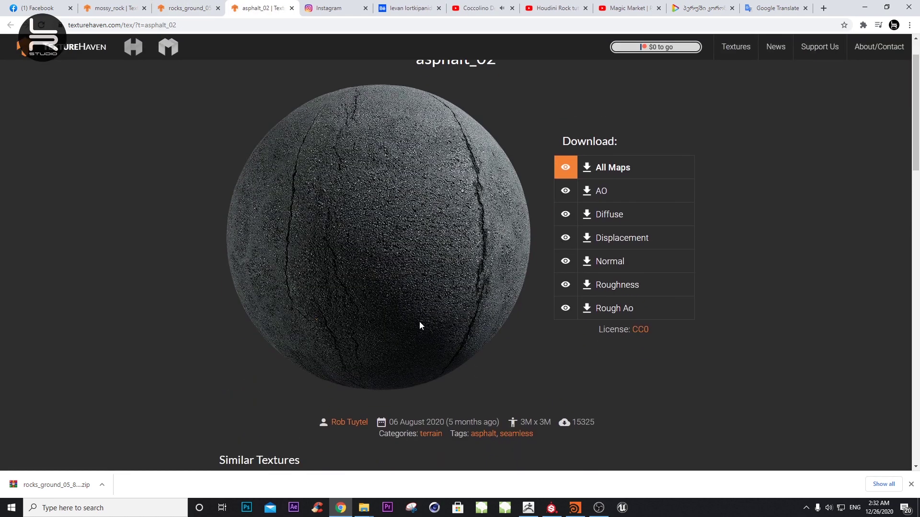
{"action": "scroll", "coordinate": [419, 325], "scroll_direction": "down", "scroll_amount": 2}
{"action": "scroll", "coordinate": [421, 343], "scroll_direction": "down", "scroll_amount": 3}
{"action": "scroll", "coordinate": [434, 341], "scroll_direction": "down", "scroll_amount": 3}
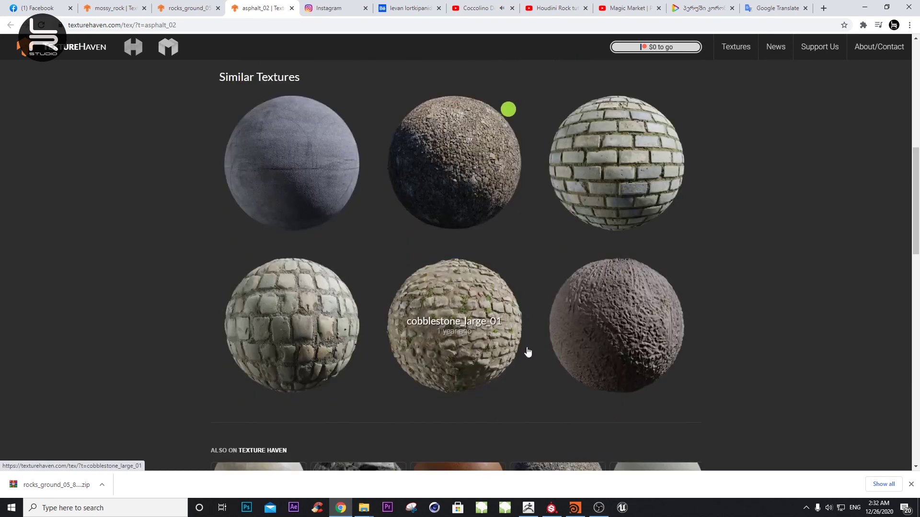
{"action": "scroll", "coordinate": [546, 354], "scroll_direction": "down", "scroll_amount": 1}
{"action": "scroll", "coordinate": [565, 357], "scroll_direction": "down", "scroll_amount": 4}
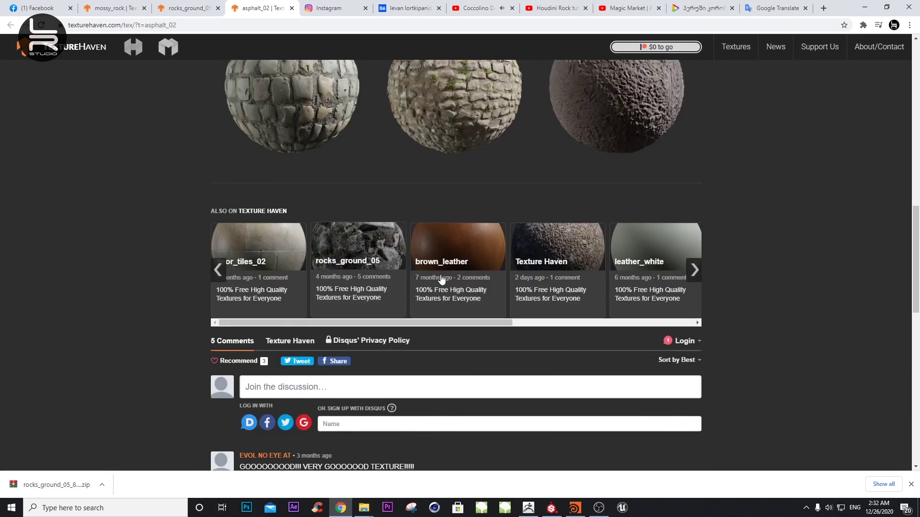
- Reveal more suggested textures, scroll back up, and close the asphalt_02 tab
{"action": "left_click", "coordinate": [694, 275]}
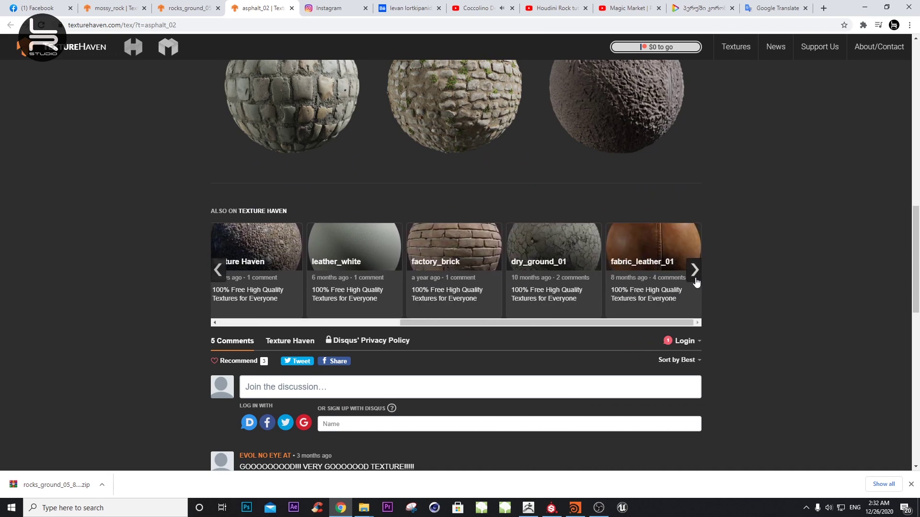
{"action": "scroll", "coordinate": [654, 291], "scroll_direction": "up", "scroll_amount": 5}
{"action": "scroll", "coordinate": [654, 291], "scroll_direction": "up", "scroll_amount": 2}
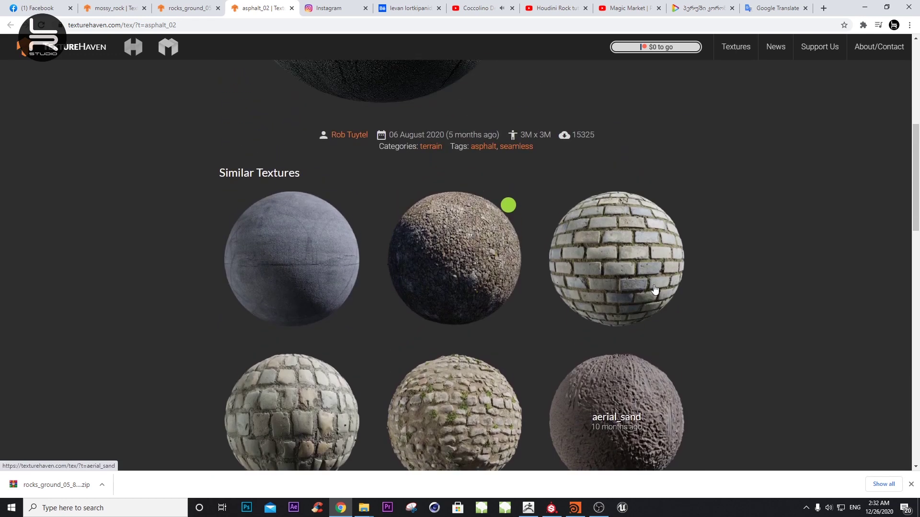
{"action": "scroll", "coordinate": [655, 289], "scroll_direction": "up", "scroll_amount": 3}
{"action": "scroll", "coordinate": [654, 288], "scroll_direction": "up", "scroll_amount": 2}
{"action": "scroll", "coordinate": [623, 287], "scroll_direction": "up", "scroll_amount": 2}
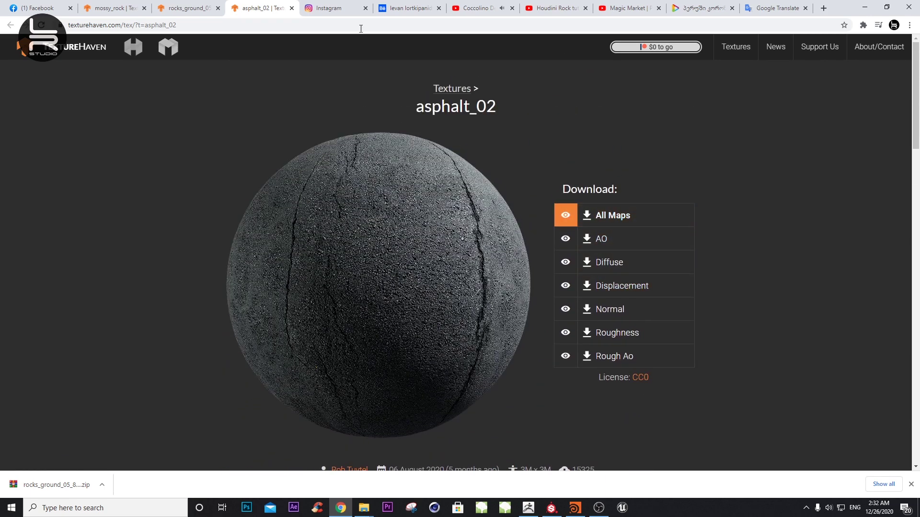
{"action": "middle_click", "coordinate": [270, 3]}
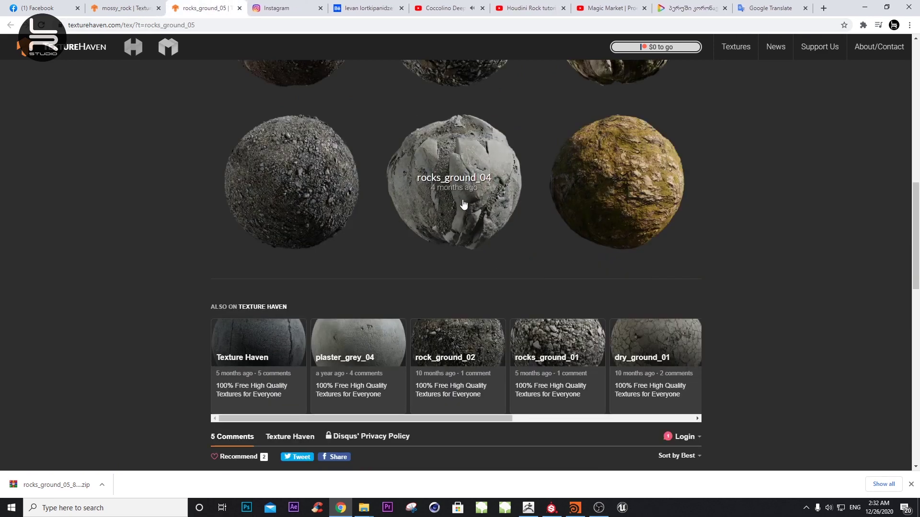
- Open rocks_ground_04 in a new tab and download all its maps as the 493 MB 8k PNG zip
{"action": "middle_click", "coordinate": [423, 220]}
{"action": "key", "text": "ctrl+Tab"}
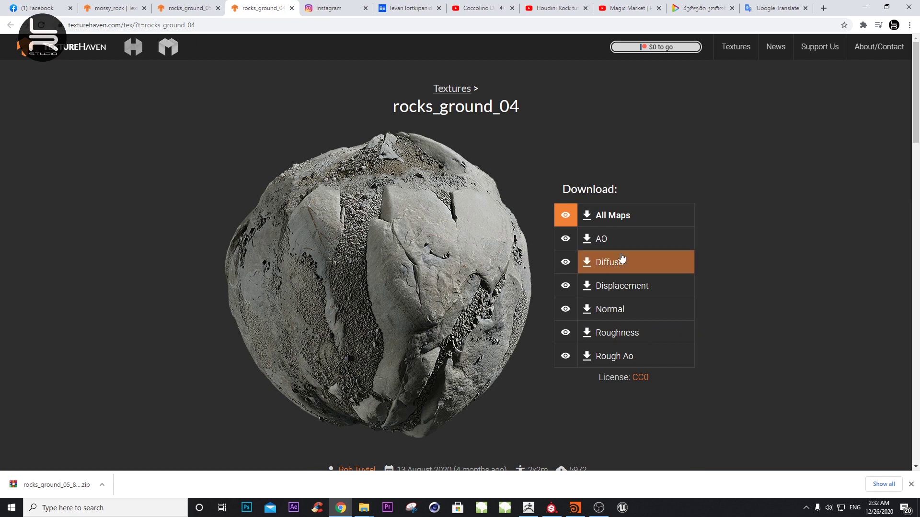
{"action": "mouse_move", "coordinate": [612, 215]}
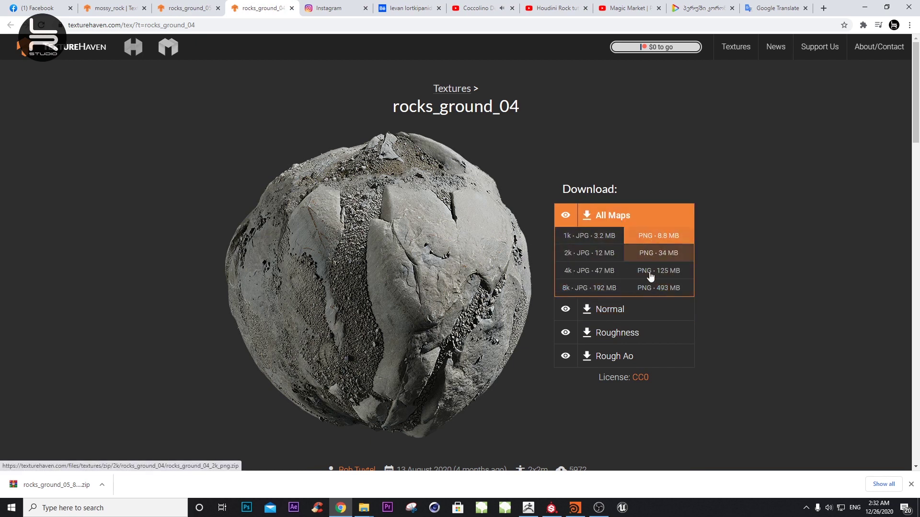
{"action": "left_click", "coordinate": [654, 290]}
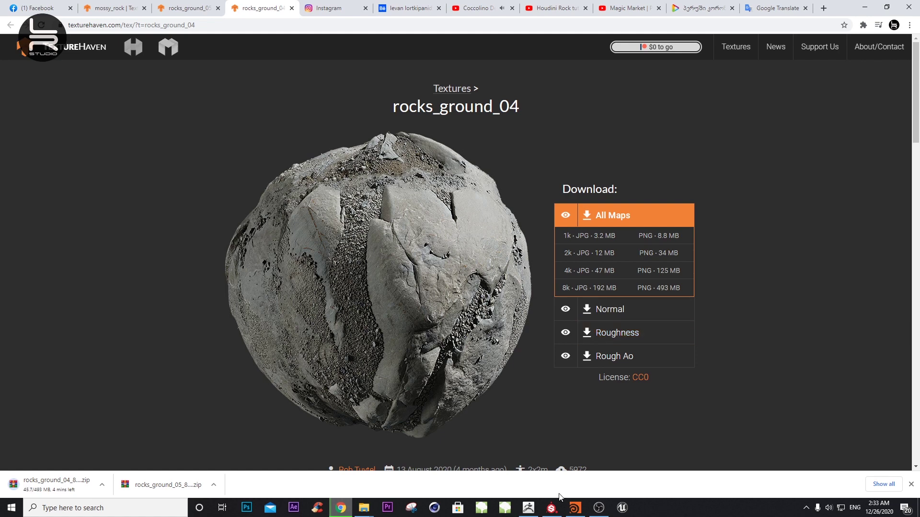
{"action": "left_click", "coordinate": [552, 508]}
- Experiment with the fill's UV scale, trying about 0.19, 1 and 6.33
{"action": "mouse_move", "coordinate": [229, 195]}
{"action": "left_mouse_down", "text": "alt"}
{"action": "mouse_move", "coordinate": [205, 203]}
{"action": "mouse_move", "coordinate": [309, 179]}
{"action": "mouse_move", "coordinate": [365, 190]}
{"action": "mouse_move", "coordinate": [308, 192]}
{"action": "left_mouse_up", "text": "alt"}
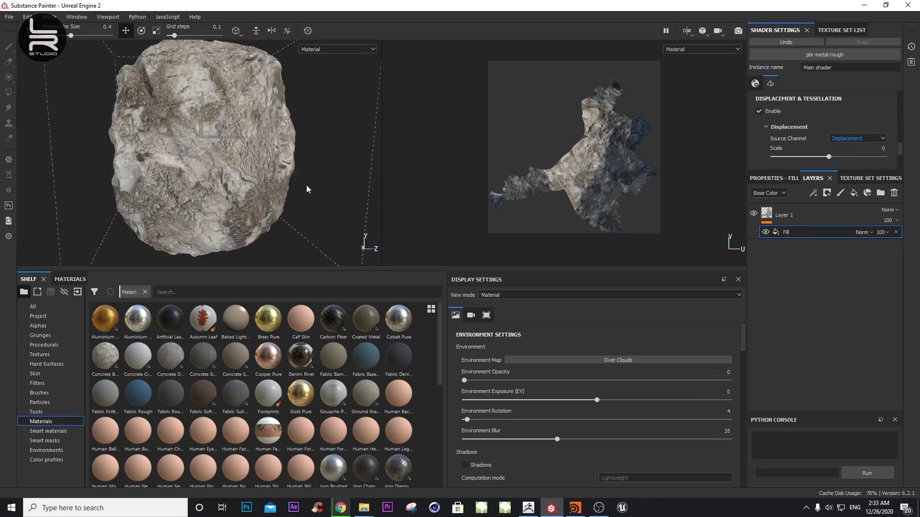
{"action": "left_click", "coordinate": [774, 178]}
{"action": "scroll", "coordinate": [895, 307], "scroll_direction": "down", "scroll_amount": 3}
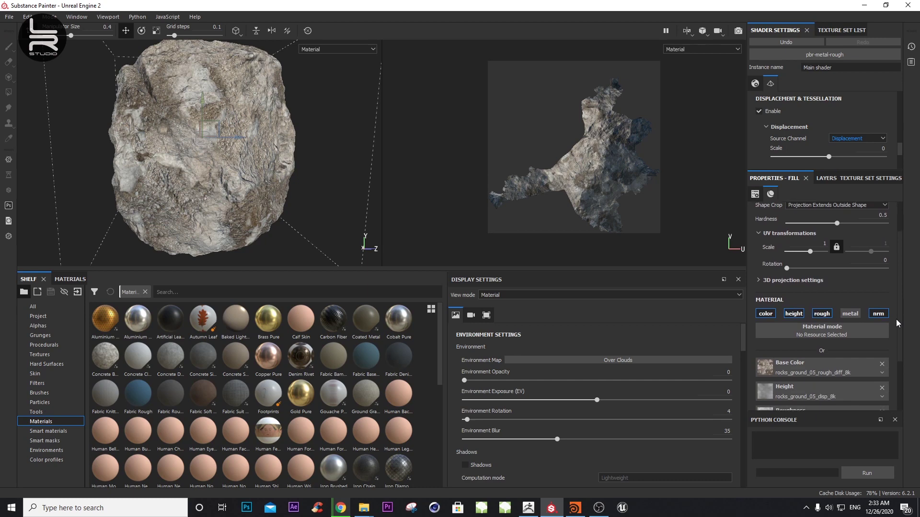
{"action": "left_click_drag", "start_coordinate": [823, 267], "coordinate": [808, 266]}
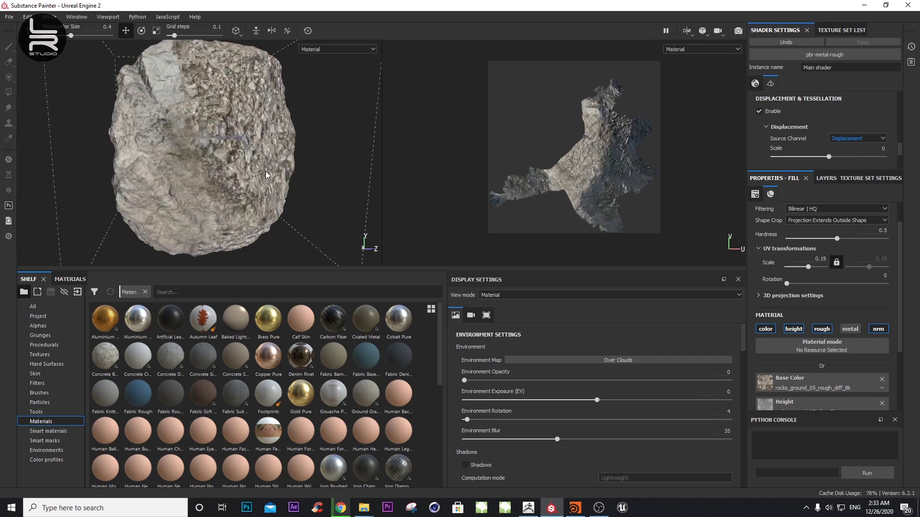
{"action": "mouse_move", "coordinate": [269, 176]}
{"action": "left_mouse_down", "text": "alt"}
{"action": "mouse_move", "coordinate": [340, 209]}
{"action": "mouse_move", "coordinate": [192, 191]}
{"action": "left_mouse_up", "text": "alt"}
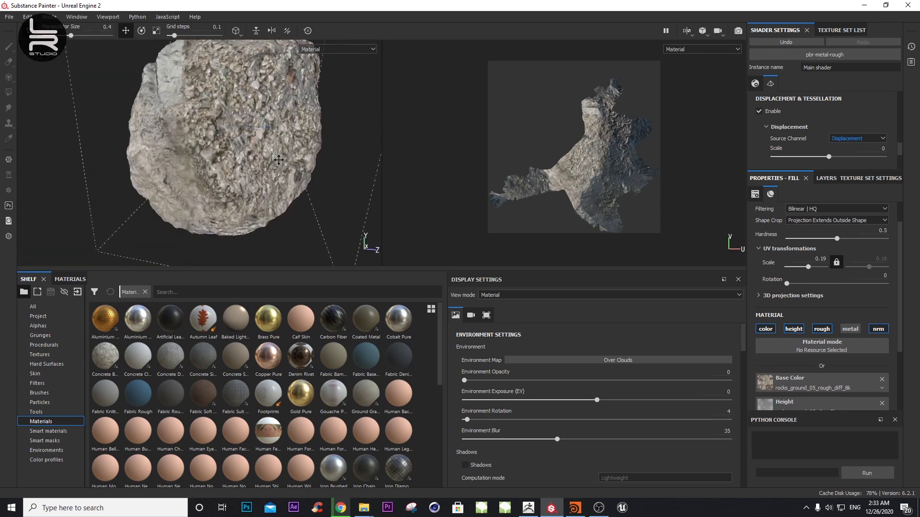
{"action": "left_click", "coordinate": [759, 260]}
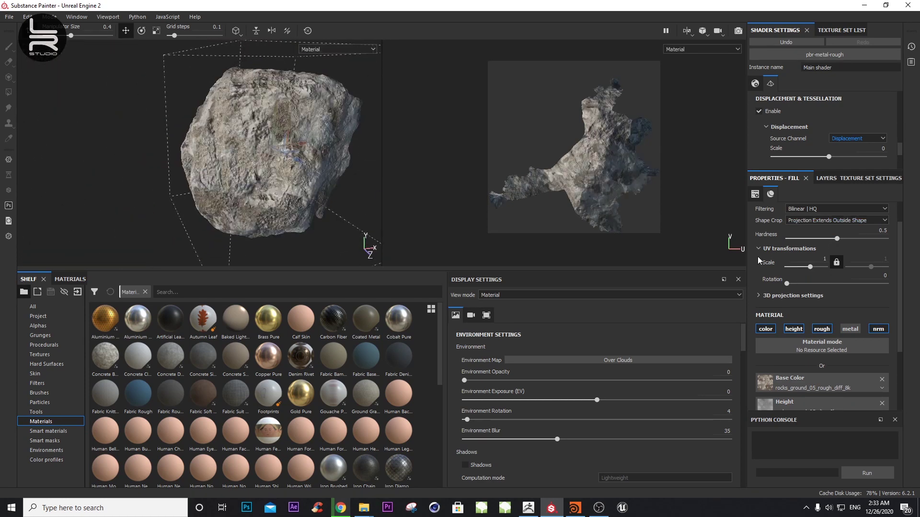
{"action": "left_click_drag", "start_coordinate": [810, 267], "coordinate": [813, 267]}
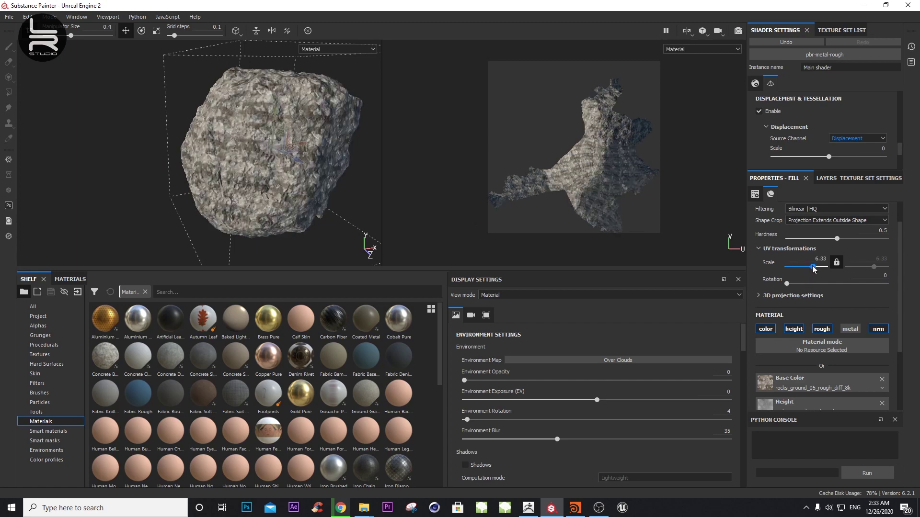
- Undo the scale back to 1, enter a UV scale of 0.5, and orbit out to see the rock
{"action": "scroll", "coordinate": [324, 186], "scroll_direction": "up", "scroll_amount": 5}
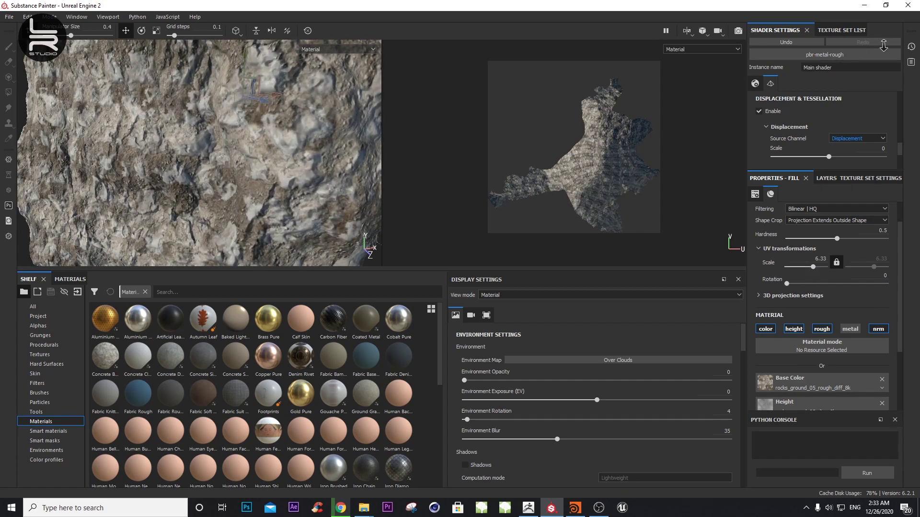
{"action": "key", "text": "ctrl+z"}
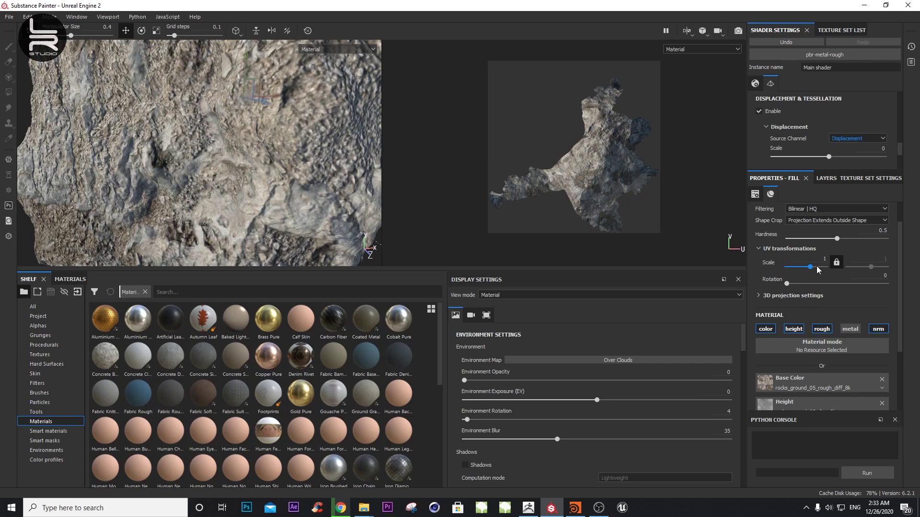
{"action": "left_click", "coordinate": [826, 267]}
{"action": "type", "text": "0.5"}
{"action": "key", "text": "Return"}
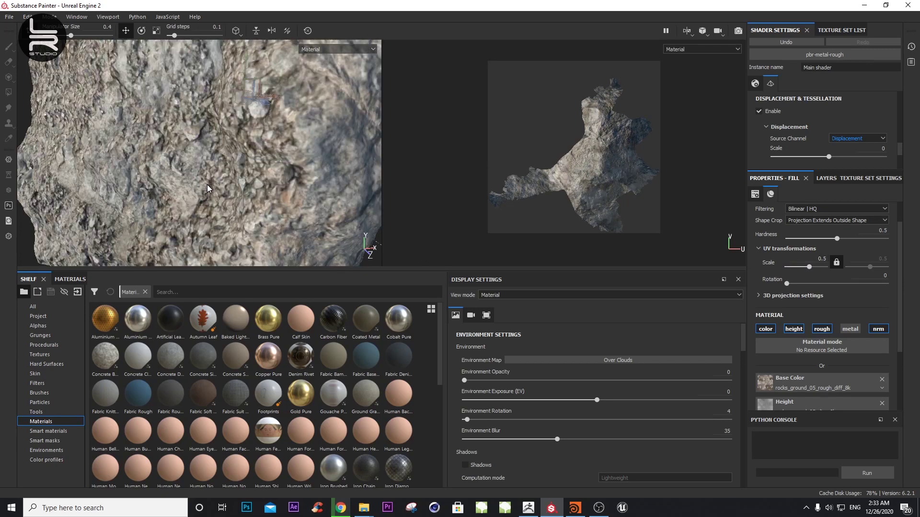
{"action": "scroll", "coordinate": [207, 188], "scroll_direction": "down", "scroll_amount": 3}
{"action": "mouse_move", "coordinate": [207, 188]}
{"action": "left_mouse_down", "text": "alt"}
{"action": "mouse_move", "coordinate": [160, 258]}
{"action": "mouse_move", "coordinate": [281, 168]}
{"action": "mouse_move", "coordinate": [278, 193]}
{"action": "mouse_move", "coordinate": [740, 267]}
{"action": "left_mouse_up", "text": "alt"}
- Undo the 0.5 scale, try a UV scale of 2, then undo back to 1
{"action": "key", "text": "ctrl+z"}
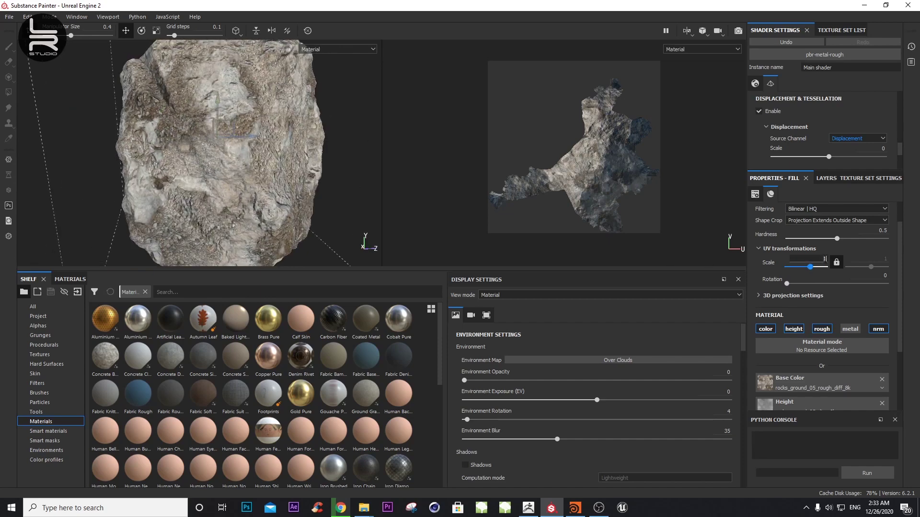
{"action": "type", "text": "2"}
{"action": "key", "text": "Return"}
{"action": "mouse_move", "coordinate": [264, 203]}
{"action": "left_mouse_down", "text": "alt"}
{"action": "mouse_move", "coordinate": [214, 165]}
{"action": "mouse_move", "coordinate": [149, 167]}
{"action": "mouse_move", "coordinate": [278, 227]}
{"action": "mouse_move", "coordinate": [197, 244]}
{"action": "mouse_move", "coordinate": [255, 235]}
{"action": "left_mouse_up", "text": "alt"}
{"action": "key", "text": "ctrl+z"}
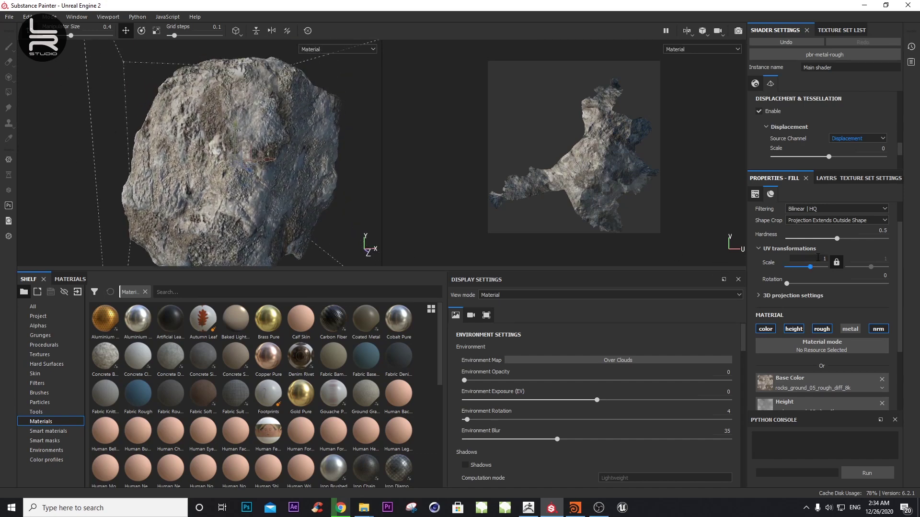
- Try lower and maximum fill hardness values, then return hardness to 0.5
{"action": "left_click_drag", "start_coordinate": [838, 240], "coordinate": [788, 241]}
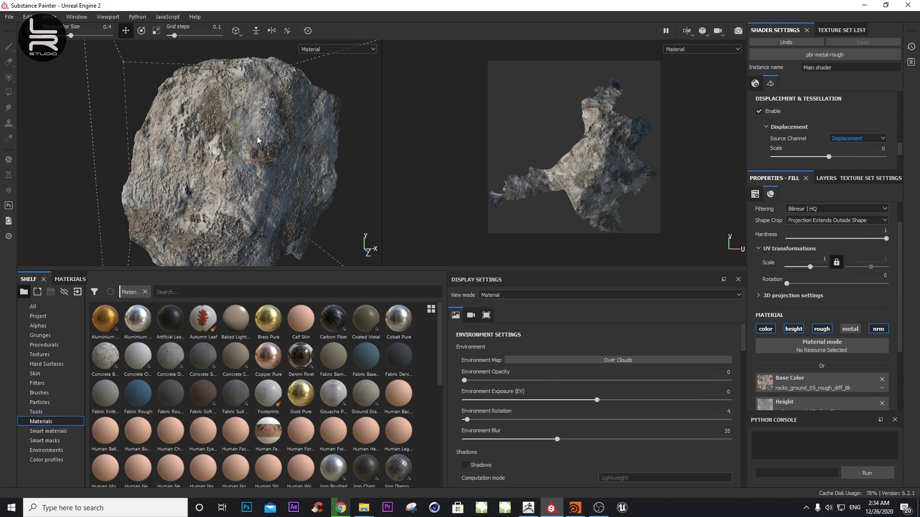
{"action": "scroll", "coordinate": [335, 144], "scroll_direction": "up", "scroll_amount": 5}
{"action": "left_click", "coordinate": [837, 238]}
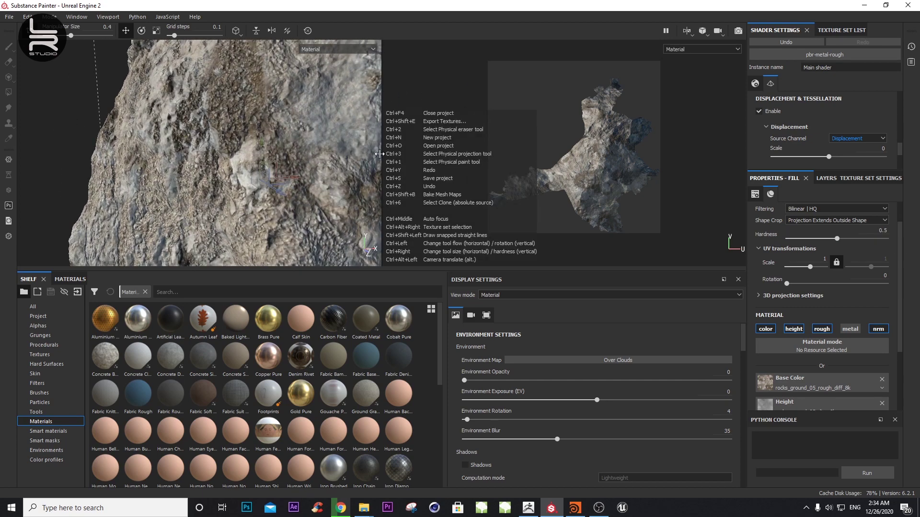
{"action": "left_click_drag", "start_coordinate": [836, 238], "coordinate": [883, 242]}
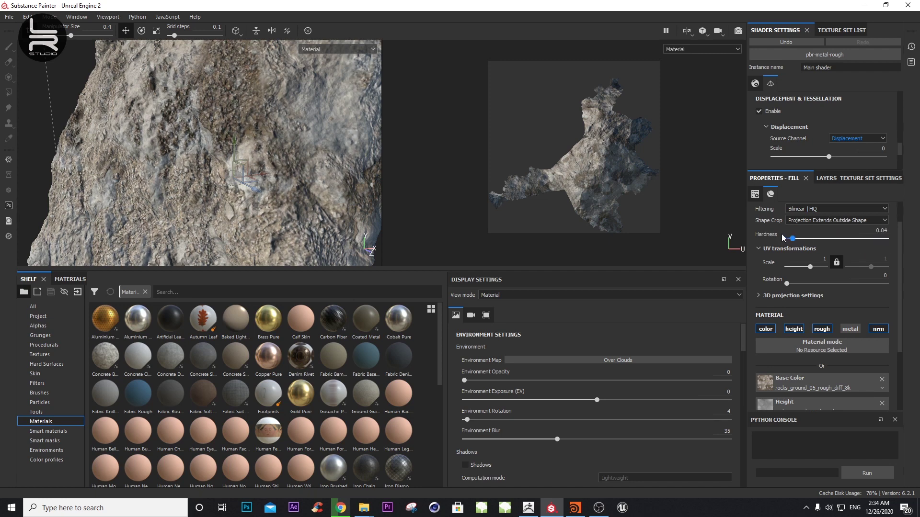
{"action": "key", "text": "ctrl+z"}
{"action": "mouse_move", "coordinate": [304, 196]}
{"action": "left_mouse_down", "text": "alt"}
{"action": "mouse_move", "coordinate": [275, 174]}
{"action": "mouse_move", "coordinate": [193, 158]}
{"action": "mouse_move", "coordinate": [237, 222]}
{"action": "left_mouse_up", "text": "alt"}
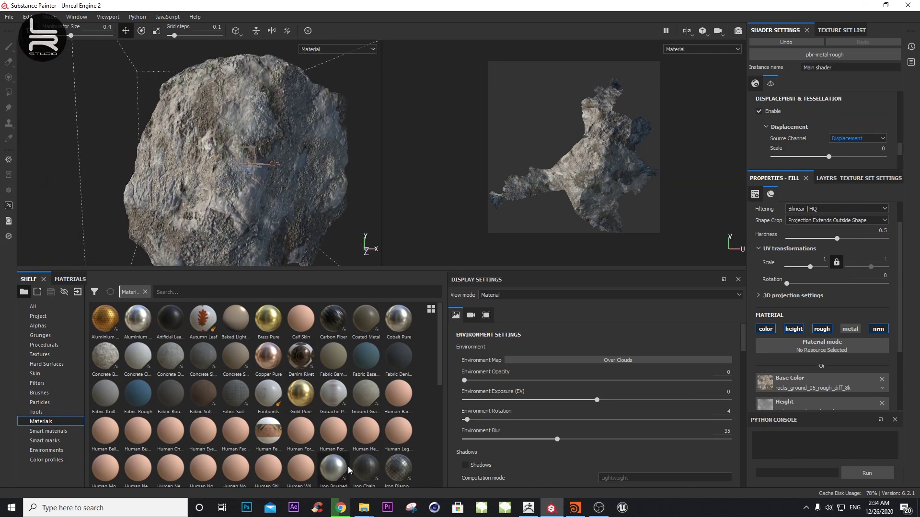
- Rotate the environment lighting to 360, then zoom and orbit around the rock
{"action": "left_click_drag", "start_coordinate": [237, 223], "coordinate": [291, 227], "text": "alt"}
{"action": "mouse_move", "coordinate": [68, 148]}
{"action": "right_mouse_down", "text": "shift"}
{"action": "mouse_move", "coordinate": [226, 144]}
{"action": "mouse_move", "coordinate": [217, 142]}
{"action": "mouse_move", "coordinate": [209, 265]}
{"action": "mouse_move", "coordinate": [171, 243]}
{"action": "right_mouse_up", "text": "shift"}
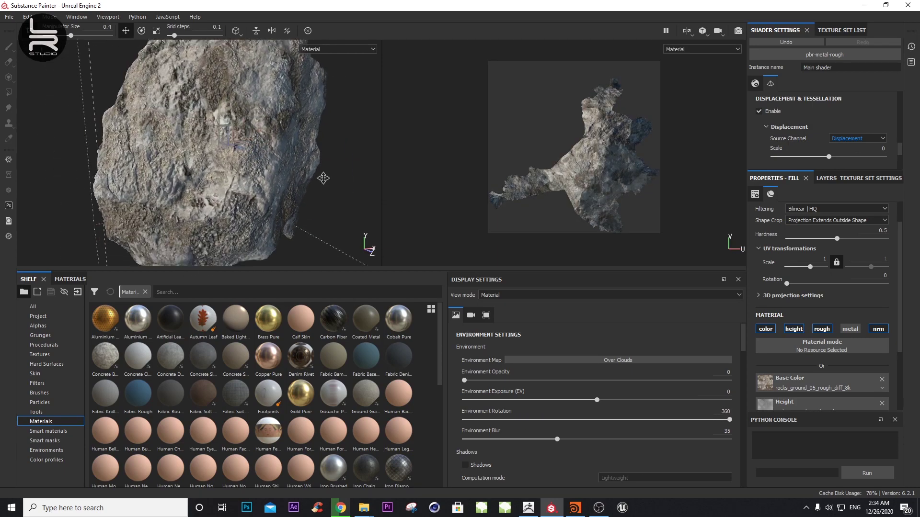
{"action": "mouse_move", "coordinate": [318, 174]}
{"action": "right_mouse_down", "text": "alt"}
{"action": "mouse_move", "coordinate": [373, 190]}
{"action": "mouse_move", "coordinate": [256, 193]}
{"action": "right_mouse_up", "text": "alt"}
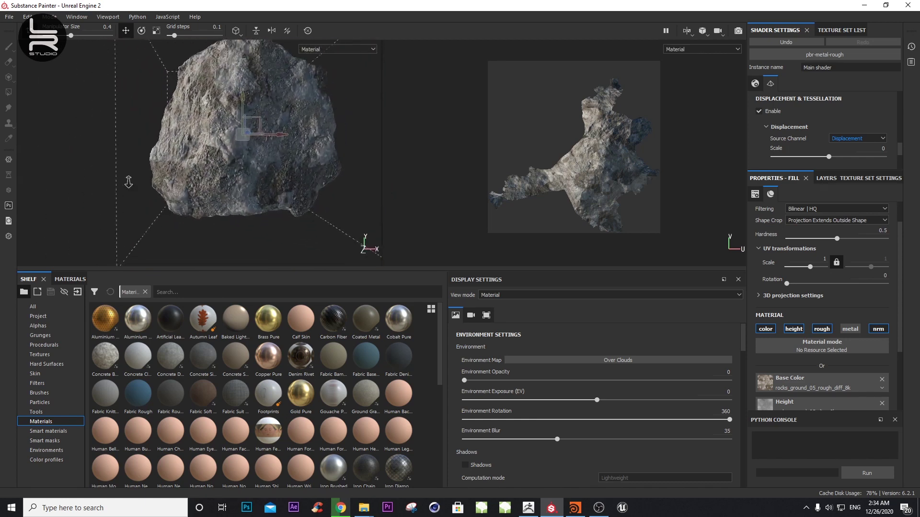
{"action": "mouse_move", "coordinate": [256, 193]}
{"action": "left_mouse_down", "text": "alt"}
{"action": "mouse_move", "coordinate": [299, 180]}
{"action": "mouse_move", "coordinate": [300, 210]}
{"action": "mouse_move", "coordinate": [287, 230]}
{"action": "mouse_move", "coordinate": [305, 326]}
{"action": "left_mouse_up", "text": "alt"}
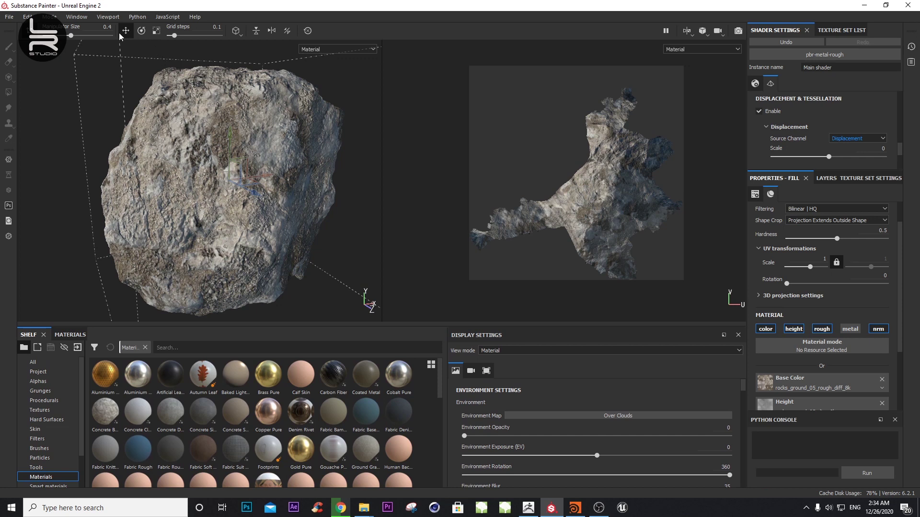
{"action": "left_click", "coordinate": [114, 19]}
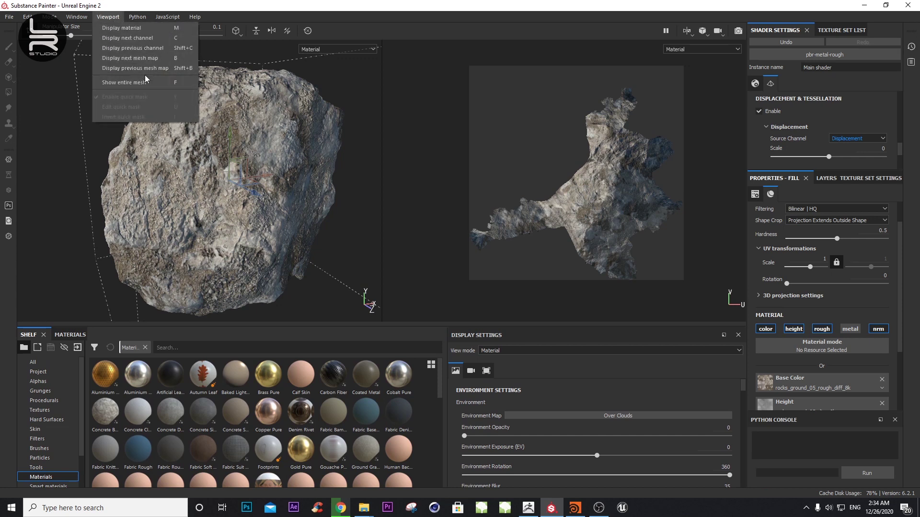
{"action": "left_click", "coordinate": [63, 23]}
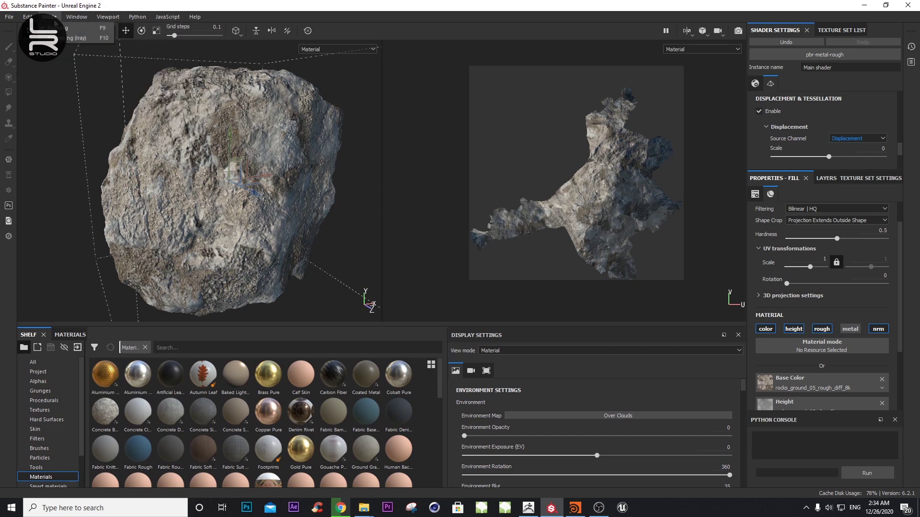
{"action": "left_click", "coordinate": [81, 41]}
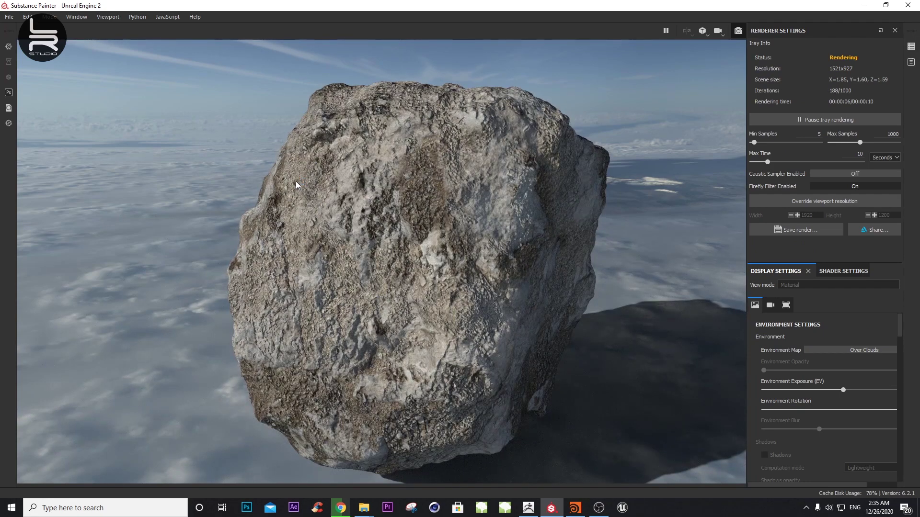
{"action": "mouse_move", "coordinate": [358, 262]}
{"action": "left_mouse_down", "text": "alt"}
{"action": "mouse_move", "coordinate": [381, 263]}
{"action": "mouse_move", "coordinate": [417, 322]}
{"action": "left_mouse_up", "text": "alt"}
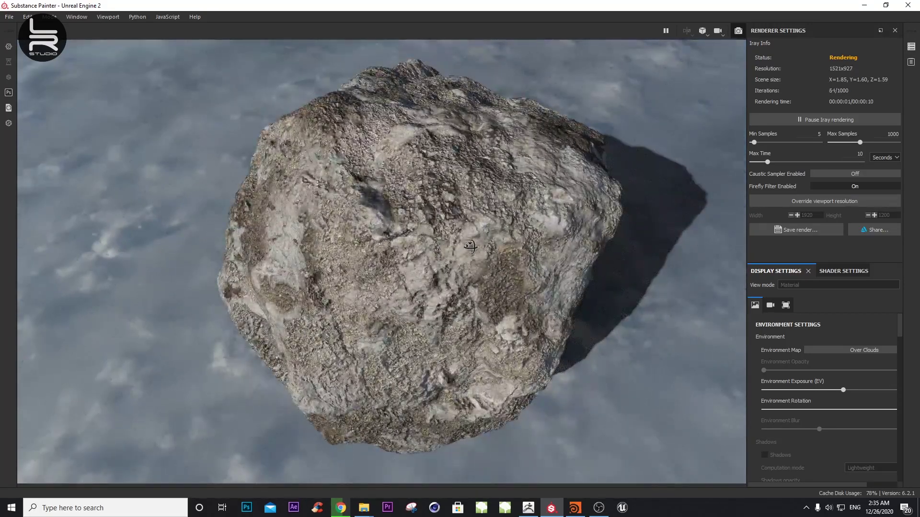
{"action": "mouse_move", "coordinate": [430, 297]}
{"action": "left_mouse_down", "text": "alt"}
{"action": "mouse_move", "coordinate": [411, 341]}
{"action": "mouse_move", "coordinate": [549, 237]}
{"action": "left_mouse_up", "text": "alt"}
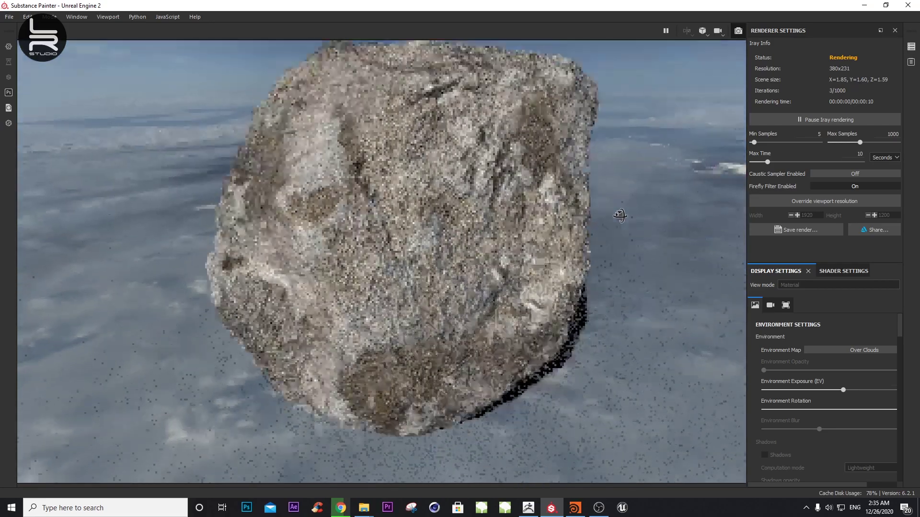
{"action": "left_click_drag", "start_coordinate": [622, 185], "coordinate": [630, 205], "text": "alt"}
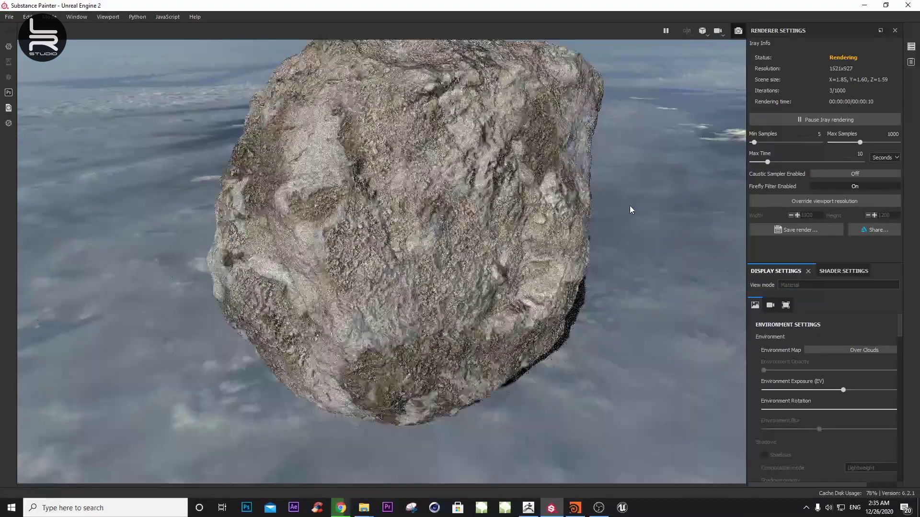
{"action": "right_click_drag", "start_coordinate": [607, 212], "coordinate": [593, 218], "text": "alt"}
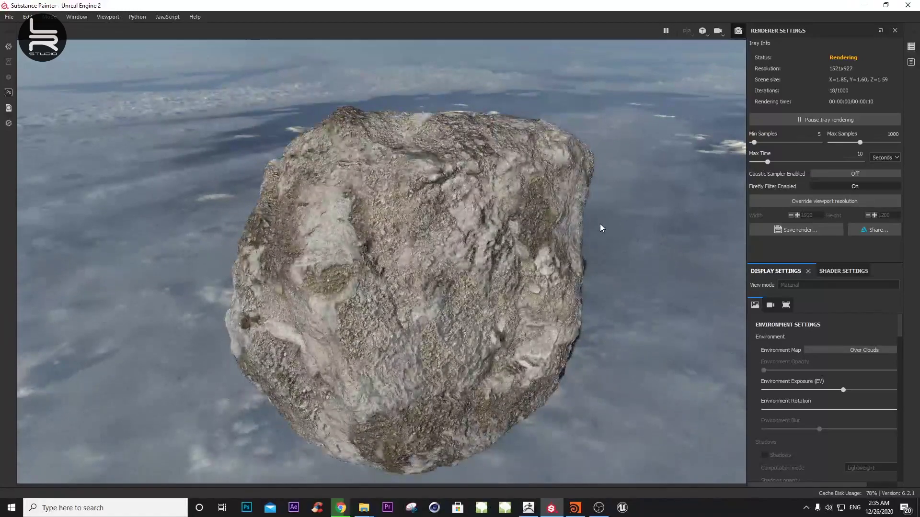
{"action": "left_click_drag", "start_coordinate": [579, 248], "coordinate": [599, 255], "text": "alt"}
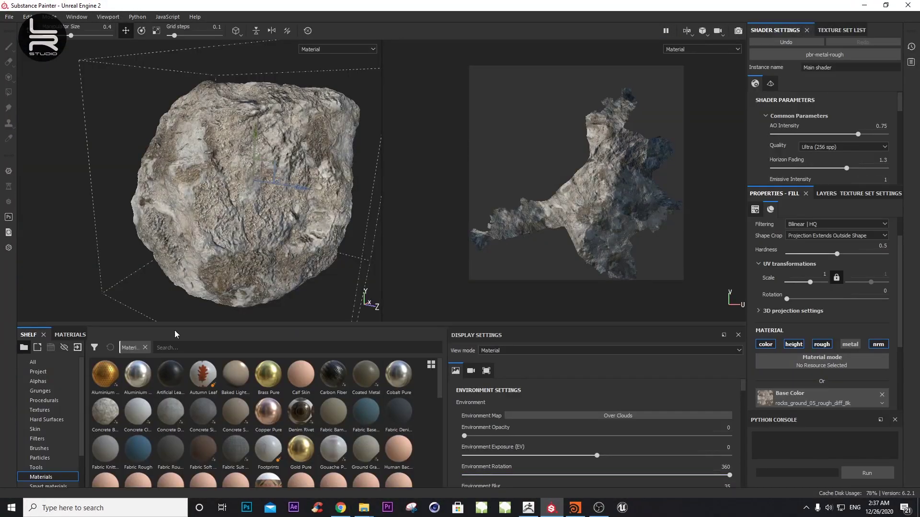
- Open the resource import window and extract the rocks_ground_04_8k_png archive to its own folder
{"action": "left_click", "coordinate": [77, 351]}
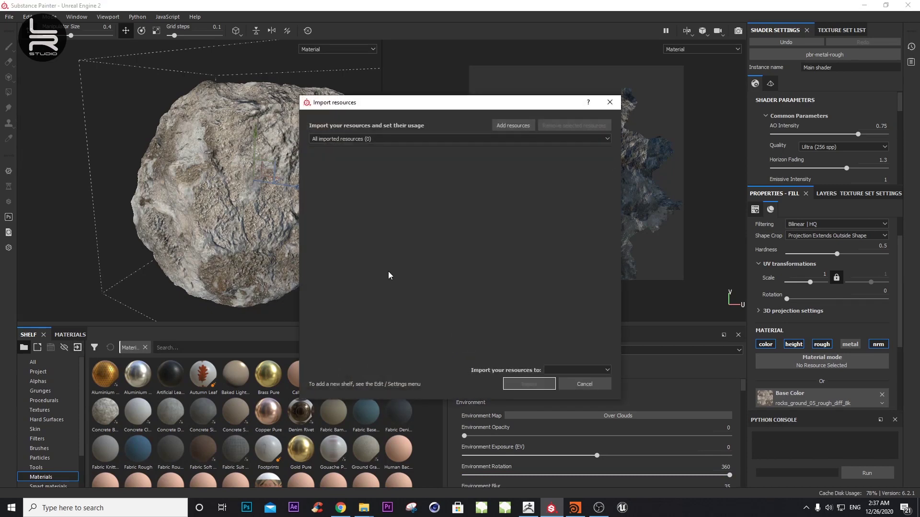
{"action": "left_click", "coordinate": [588, 385]}
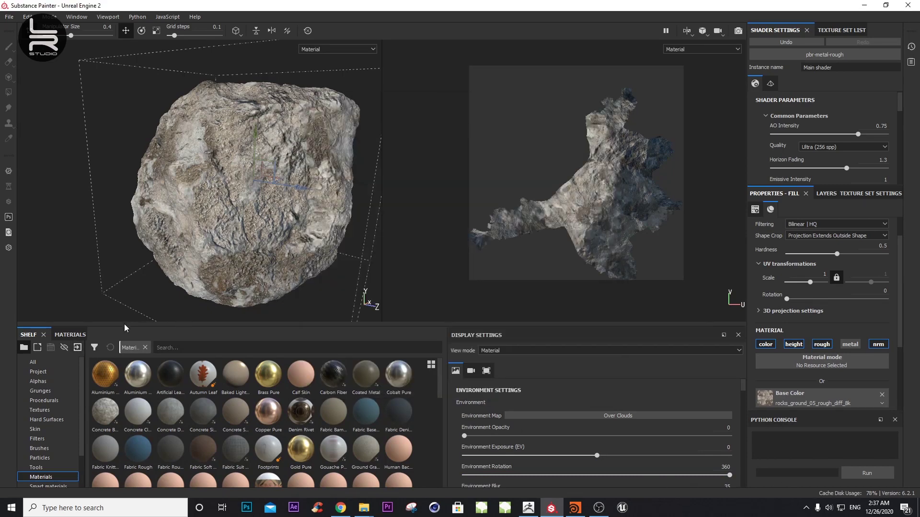
{"action": "left_click", "coordinate": [77, 348]}
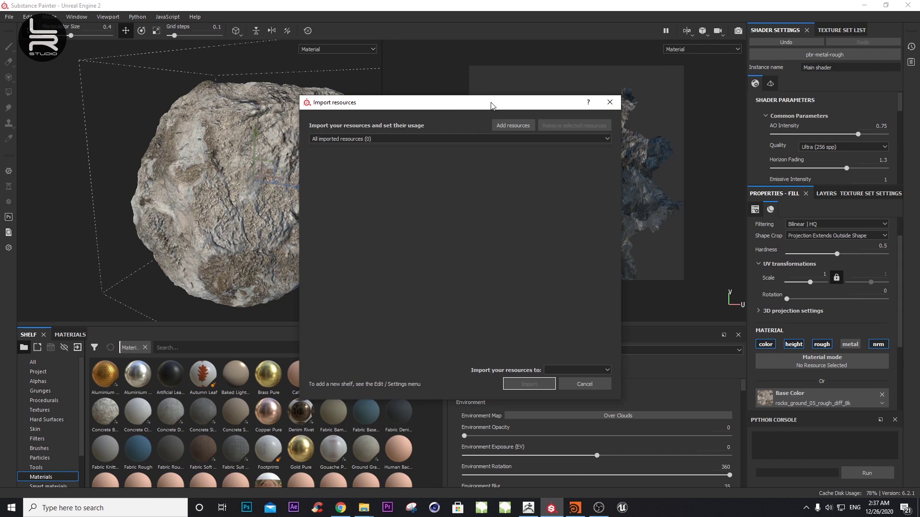
{"action": "left_click_drag", "start_coordinate": [491, 105], "coordinate": [437, 130]}
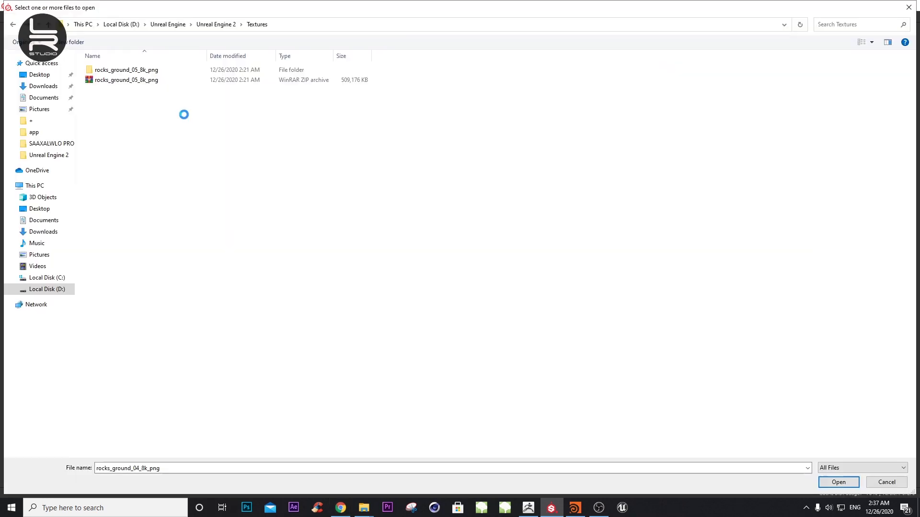
{"action": "left_click", "coordinate": [139, 91]}
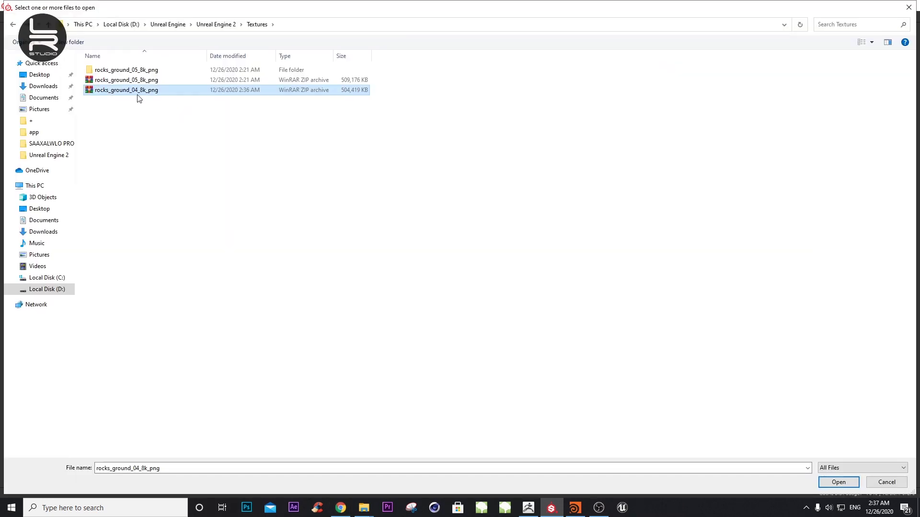
{"action": "key", "text": "shift+F10"}
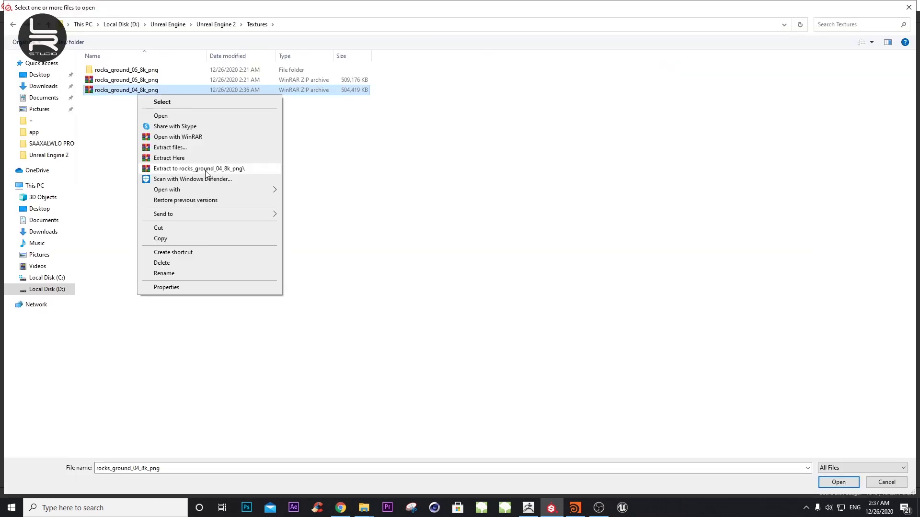
{"action": "left_click", "coordinate": [193, 169]}
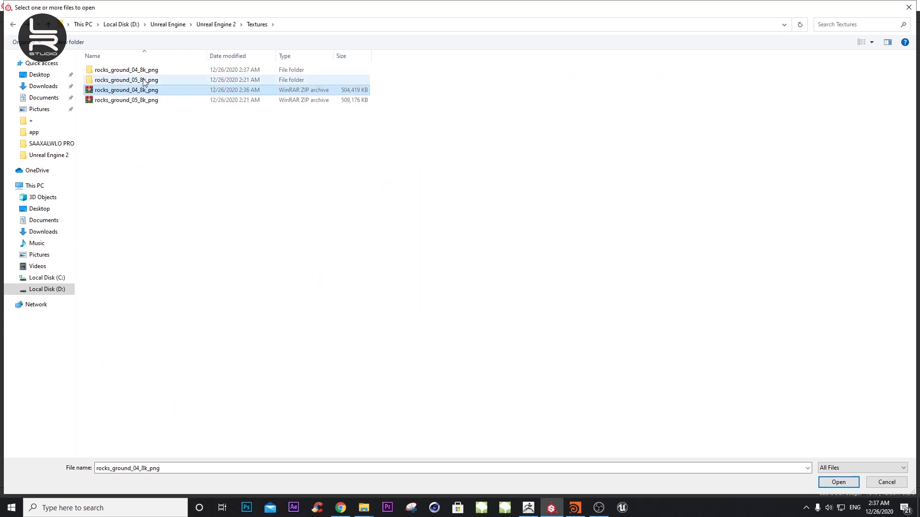
- Add all six rocks_ground_04 8k PNG maps from the extracted folder to the import list
{"action": "double_click", "coordinate": [149, 70]}
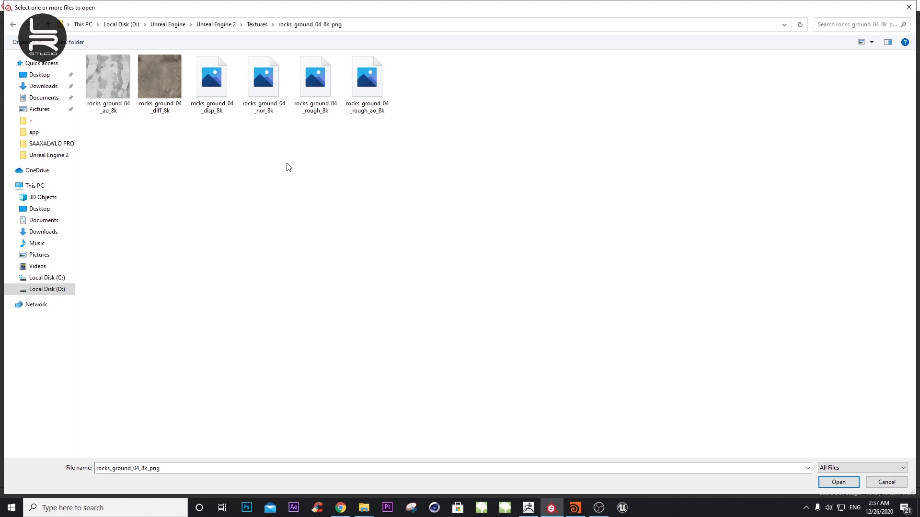
{"action": "left_click", "coordinate": [105, 88]}
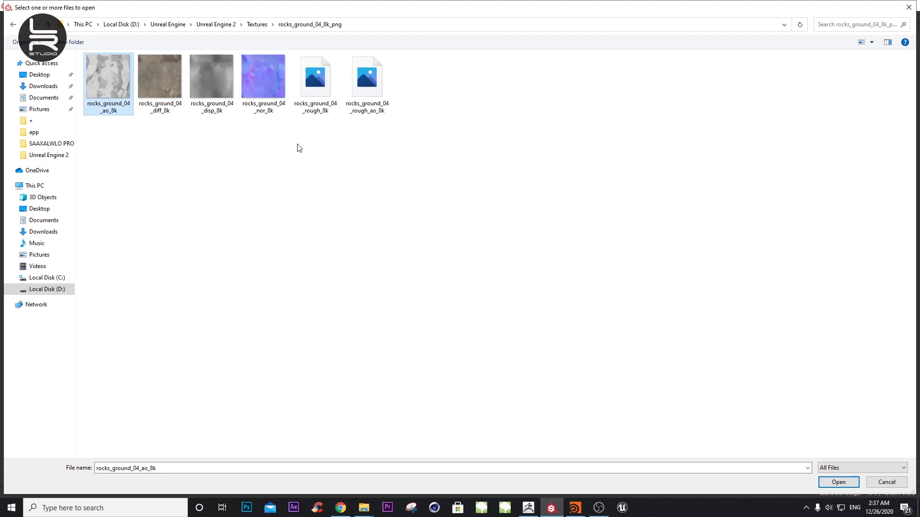
{"action": "left_click", "coordinate": [367, 102], "text": "shift"}
{"action": "left_click", "coordinate": [839, 482]}
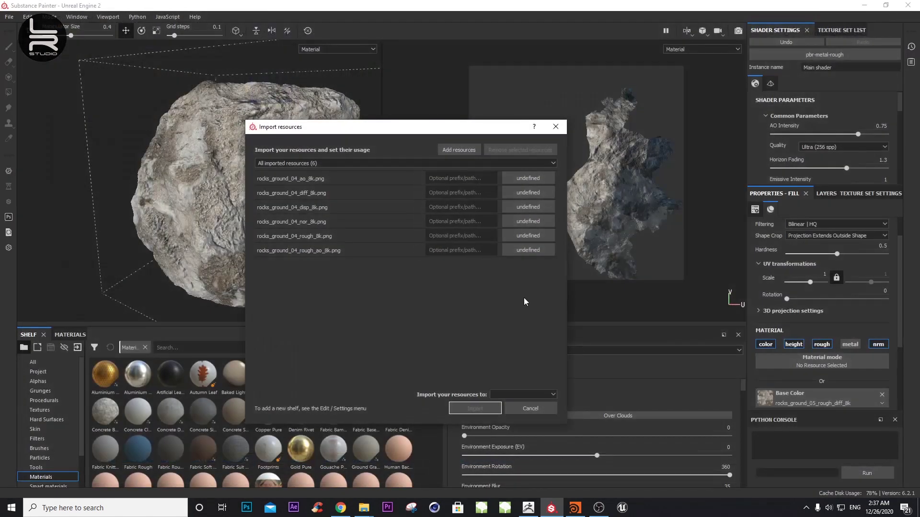
- Set the usage of the ao, diff and disp maps to texture
{"action": "left_click", "coordinate": [533, 181]}
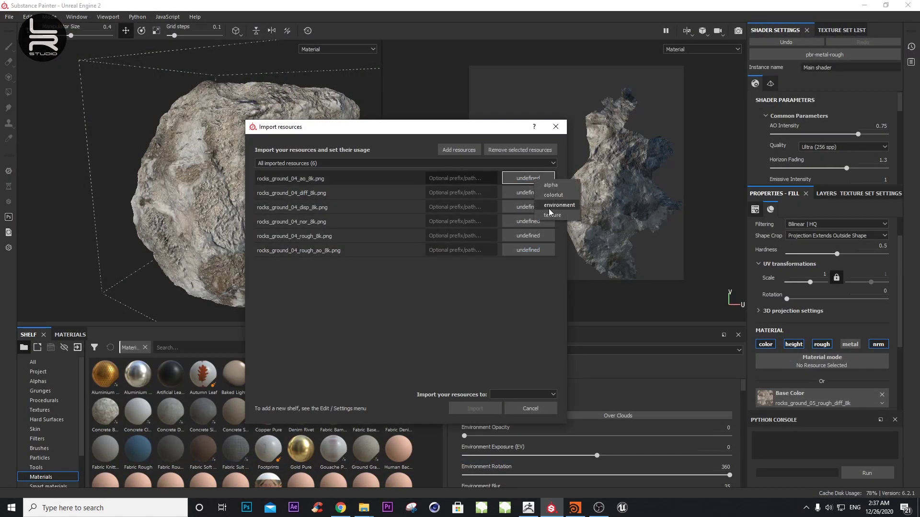
{"action": "left_click", "coordinate": [550, 214]}
{"action": "left_click", "coordinate": [530, 192]}
{"action": "left_click", "coordinate": [539, 226]}
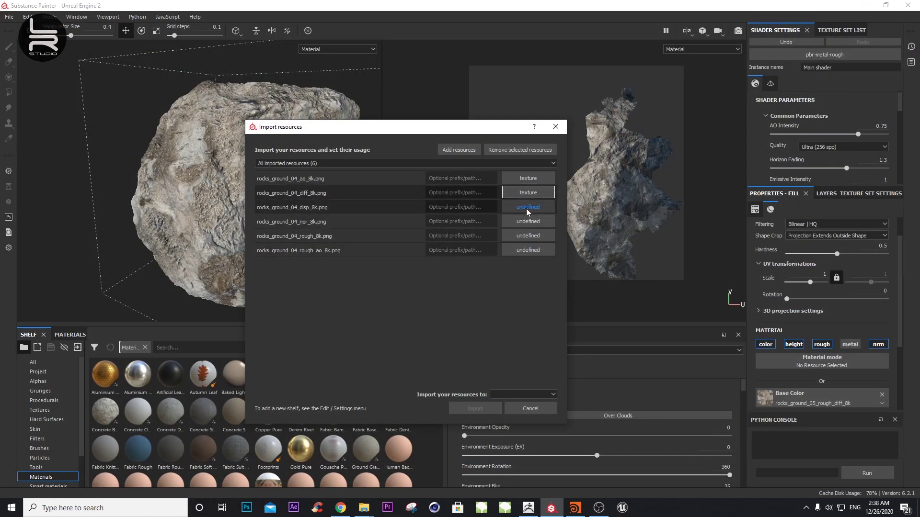
{"action": "left_click", "coordinate": [527, 212]}
{"action": "left_click", "coordinate": [539, 245]}
- Set the nor, remaining and rough_ao maps to texture and import into the current session
{"action": "left_click", "coordinate": [528, 221]}
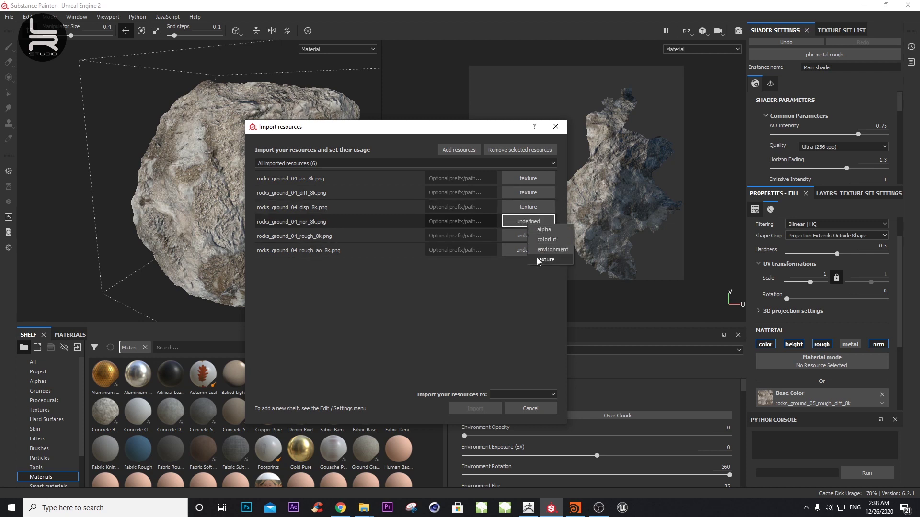
{"action": "left_click", "coordinate": [538, 260]}
{"action": "left_click", "coordinate": [530, 235]}
{"action": "left_click", "coordinate": [539, 272]}
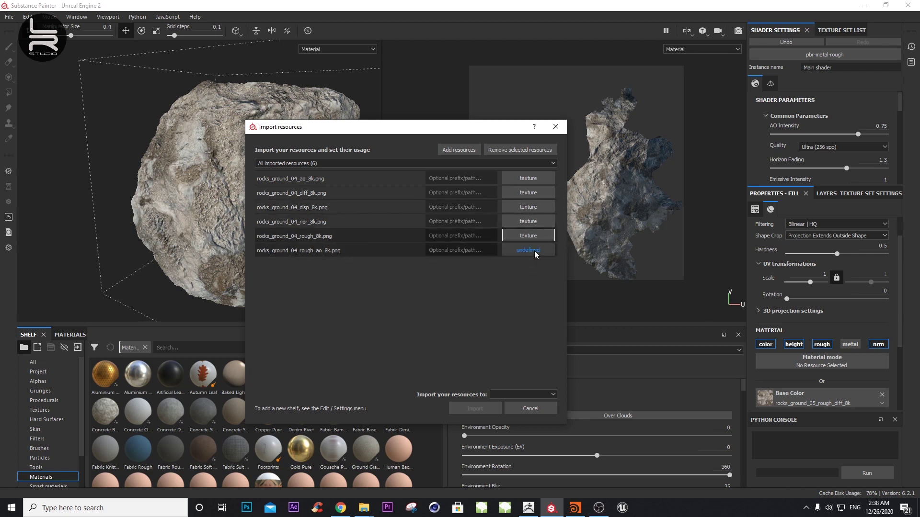
{"action": "left_click", "coordinate": [534, 252]}
{"action": "left_click", "coordinate": [546, 286]}
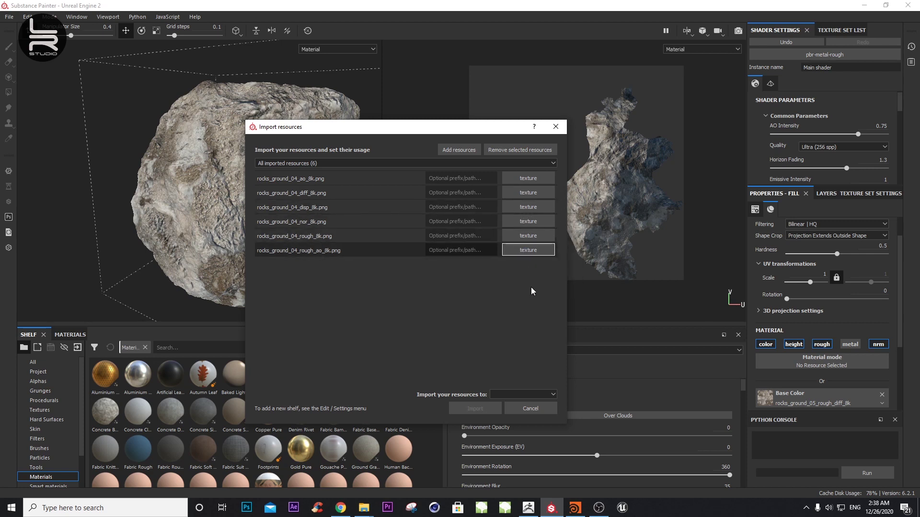
{"action": "left_click", "coordinate": [517, 393]}
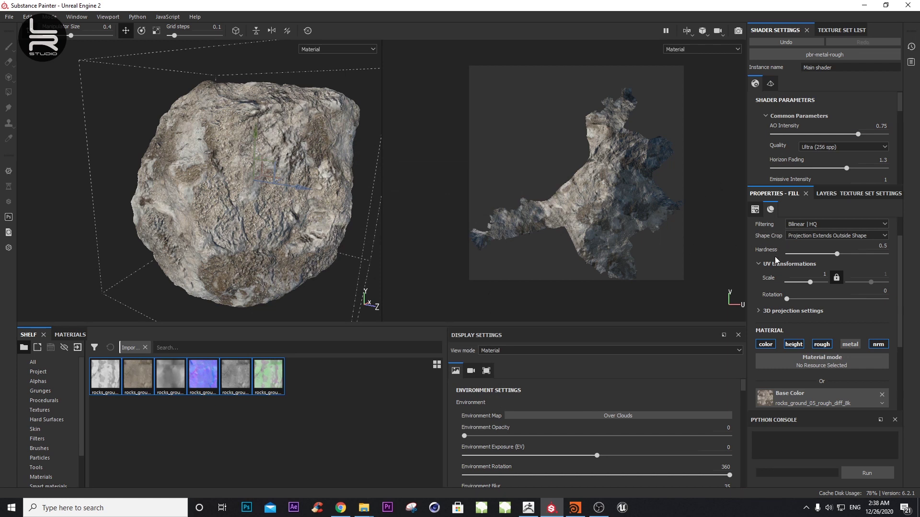
- Create Fill layer 1 above Layer 1, add a fill effect inside it, and show its fill properties
{"action": "left_click", "coordinate": [826, 193]}
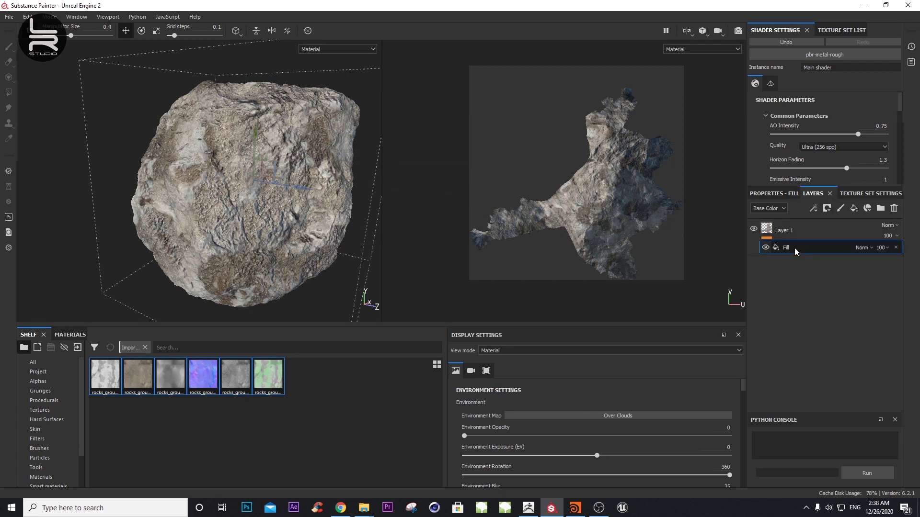
{"action": "left_click", "coordinate": [787, 230]}
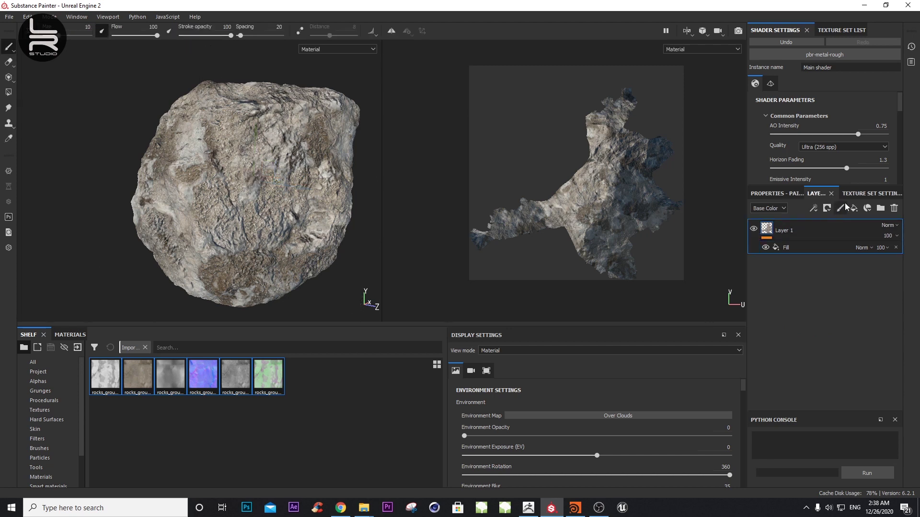
{"action": "key", "text": "ctrl+shift+f"}
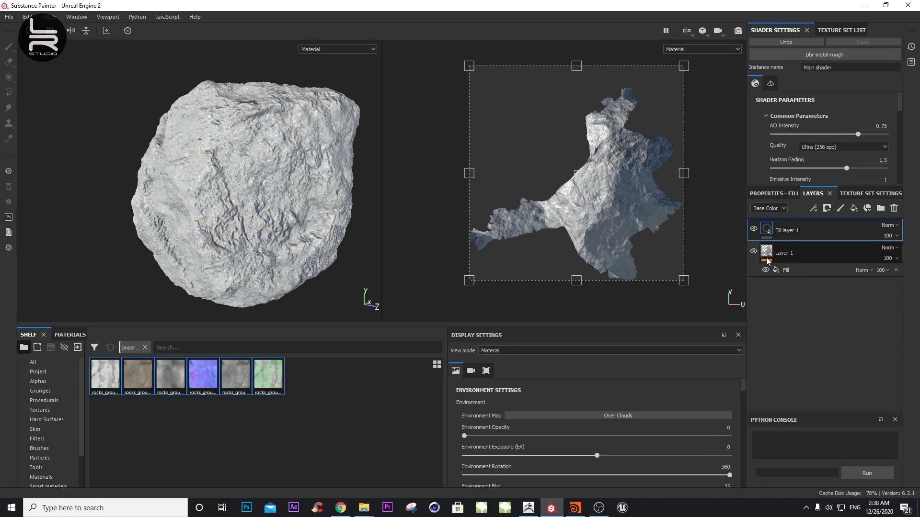
{"action": "double_click", "coordinate": [785, 231]}
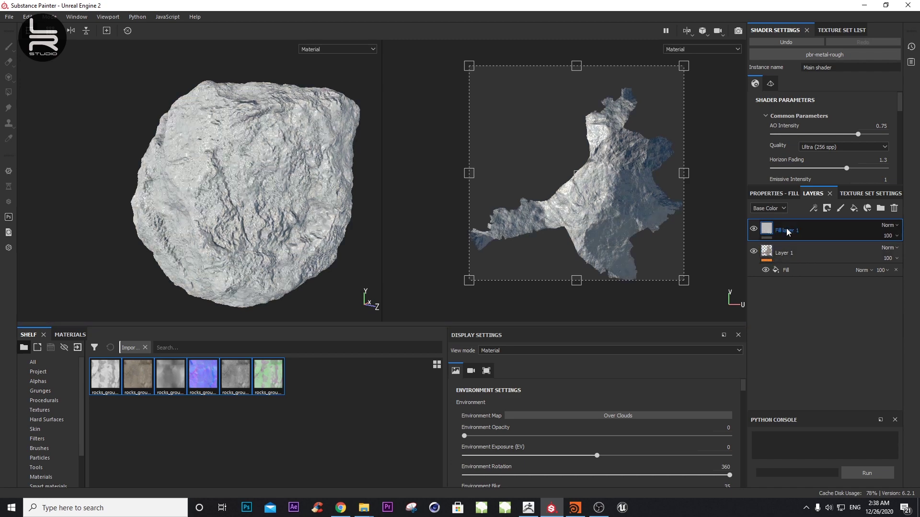
{"action": "right_click", "coordinate": [769, 230]}
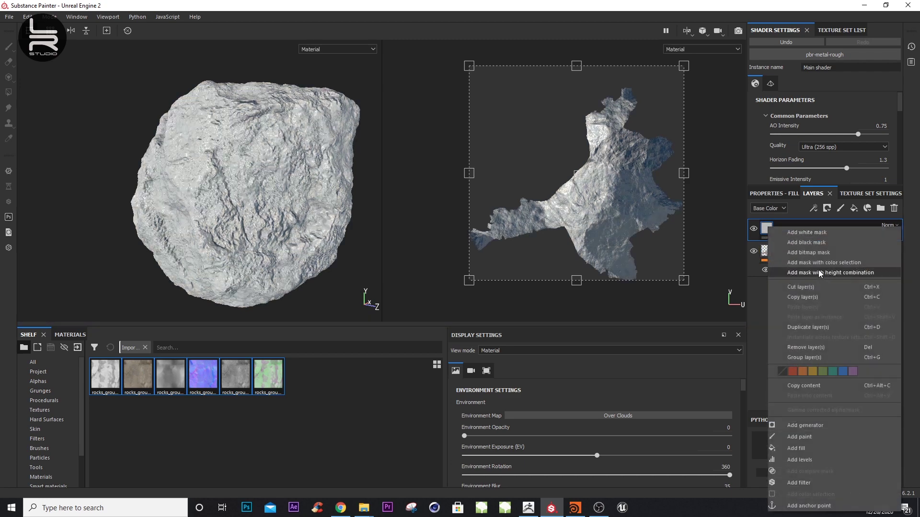
{"action": "left_click", "coordinate": [809, 447]}
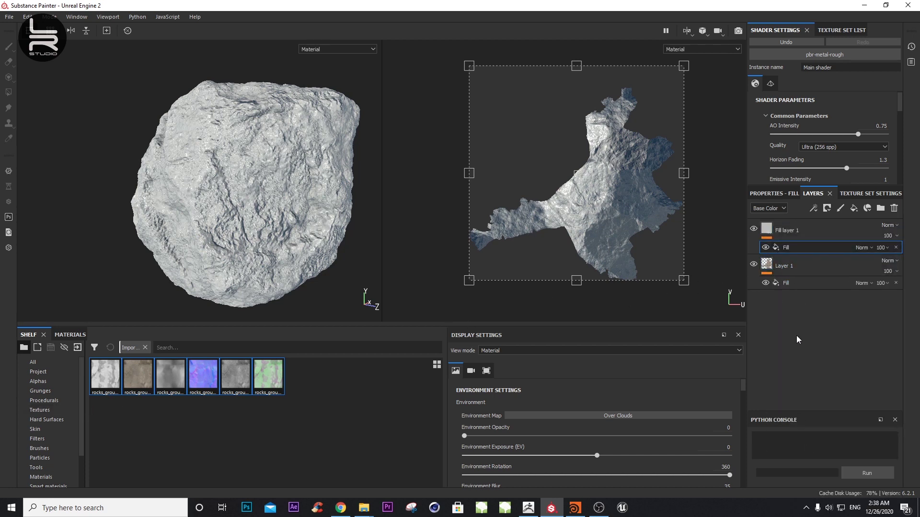
{"action": "left_click", "coordinate": [776, 192]}
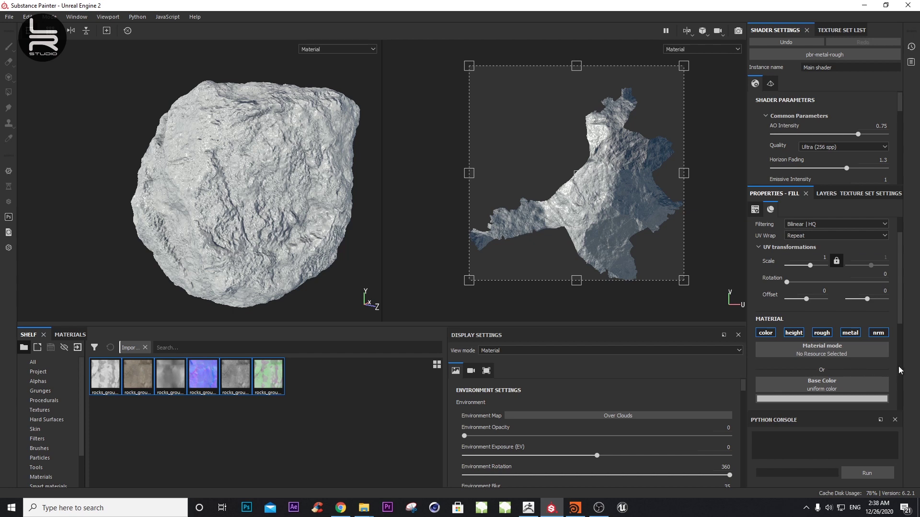
- Assign the rocks_ground_04 diff, disp, rough and nor maps to Base Color, Height, Roughness and Normal
{"action": "scroll", "coordinate": [903, 336], "scroll_direction": "down", "scroll_amount": 3}
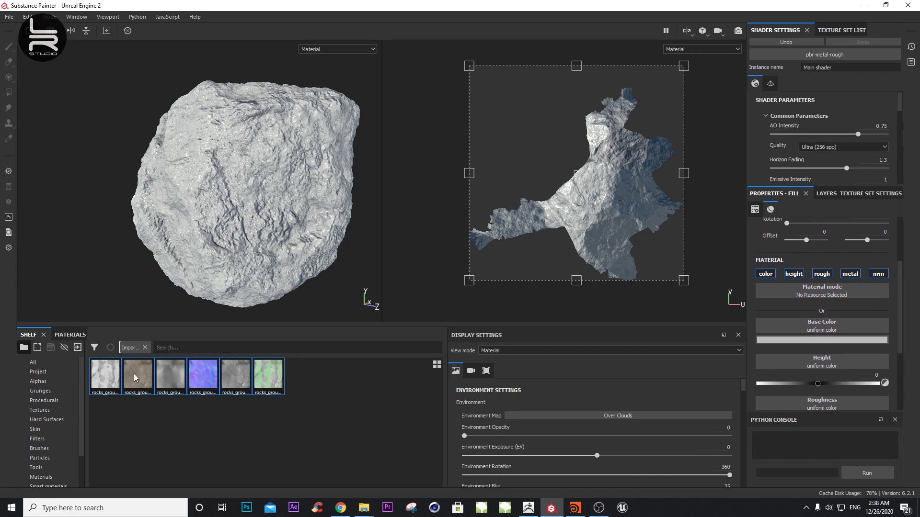
{"action": "mouse_move", "coordinate": [138, 375]}
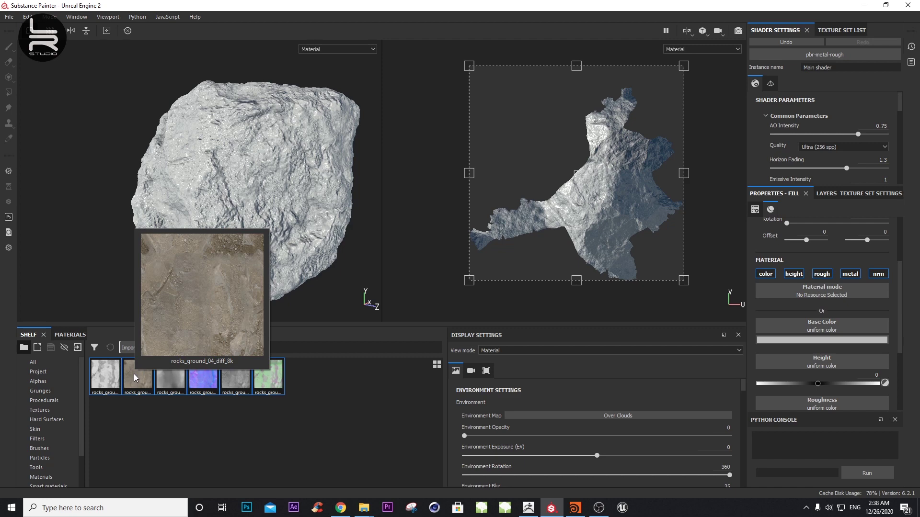
{"action": "left_click_drag", "start_coordinate": [135, 374], "coordinate": [814, 322]}
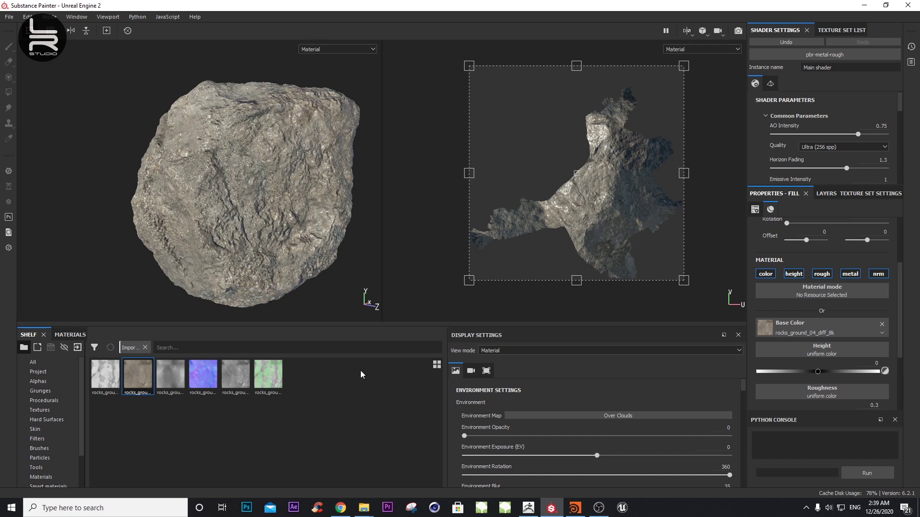
{"action": "scroll", "coordinate": [898, 333], "scroll_direction": "down", "scroll_amount": 1}
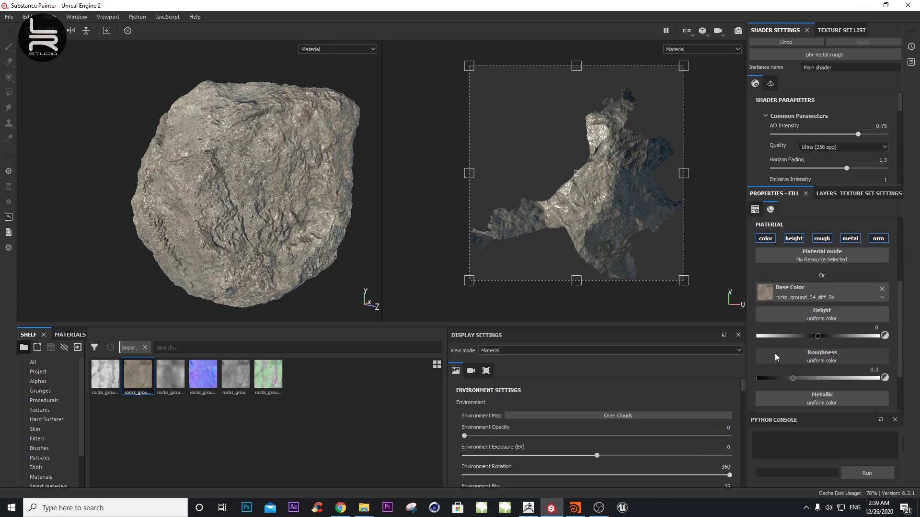
{"action": "mouse_move", "coordinate": [170, 375]}
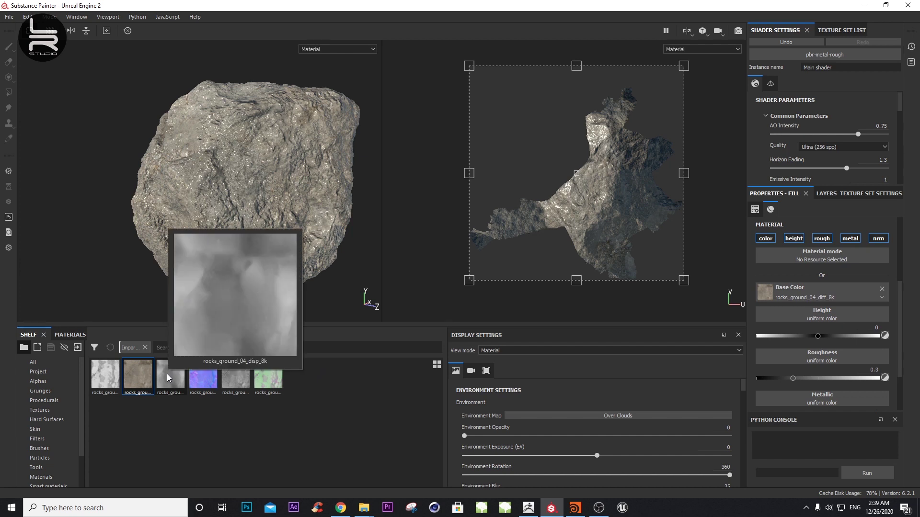
{"action": "left_click_drag", "start_coordinate": [167, 373], "coordinate": [832, 313]}
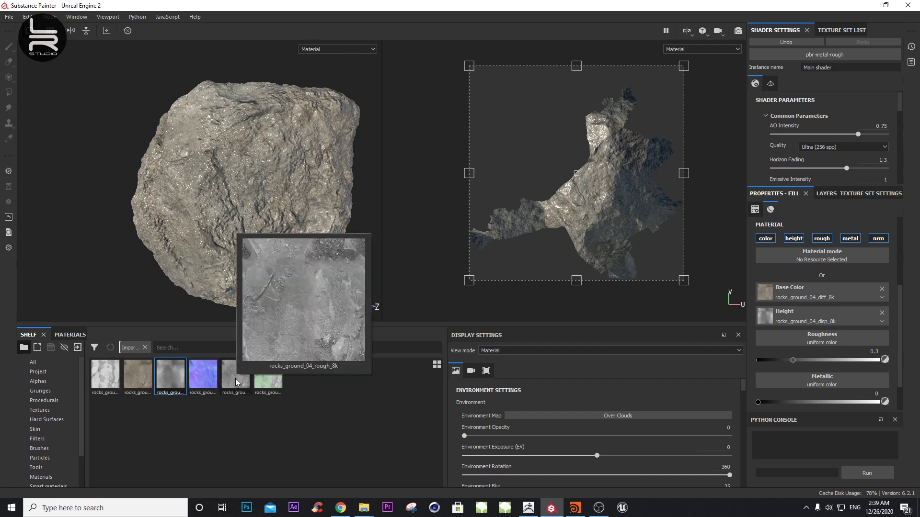
{"action": "left_click_drag", "start_coordinate": [235, 378], "coordinate": [824, 341]}
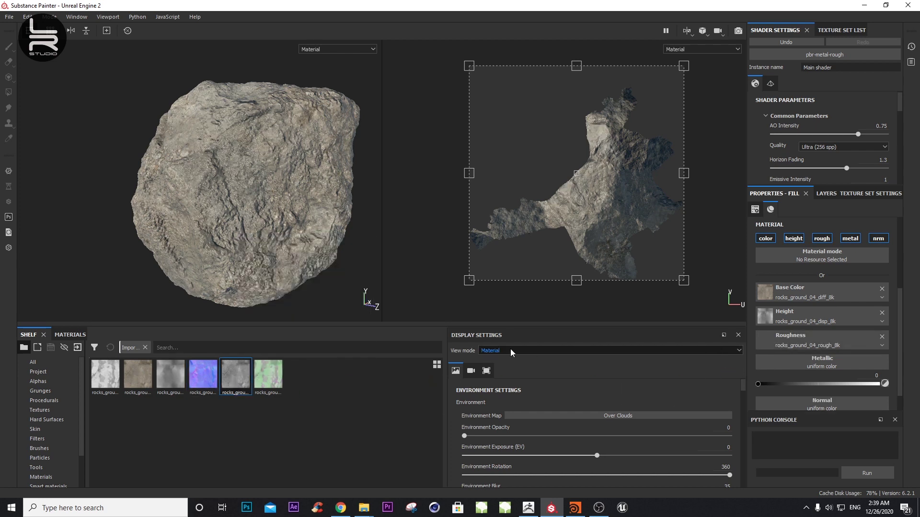
{"action": "left_click_drag", "start_coordinate": [901, 352], "coordinate": [902, 367]}
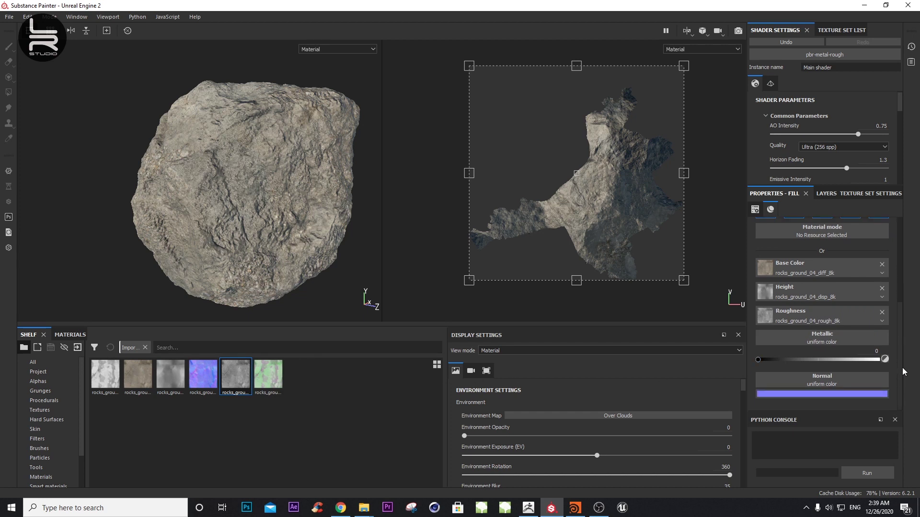
{"action": "left_click_drag", "start_coordinate": [211, 381], "coordinate": [815, 375]}
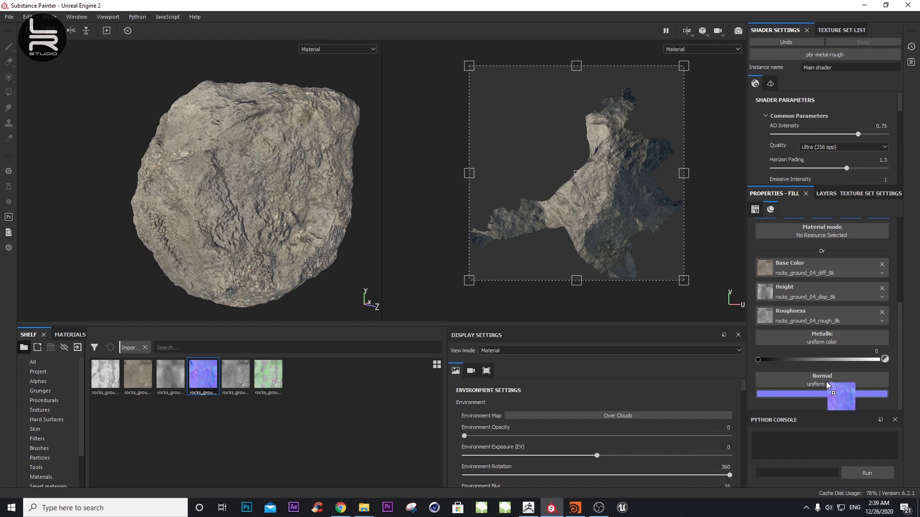
{"action": "left_click_drag", "start_coordinate": [825, 381], "coordinate": [827, 384]}
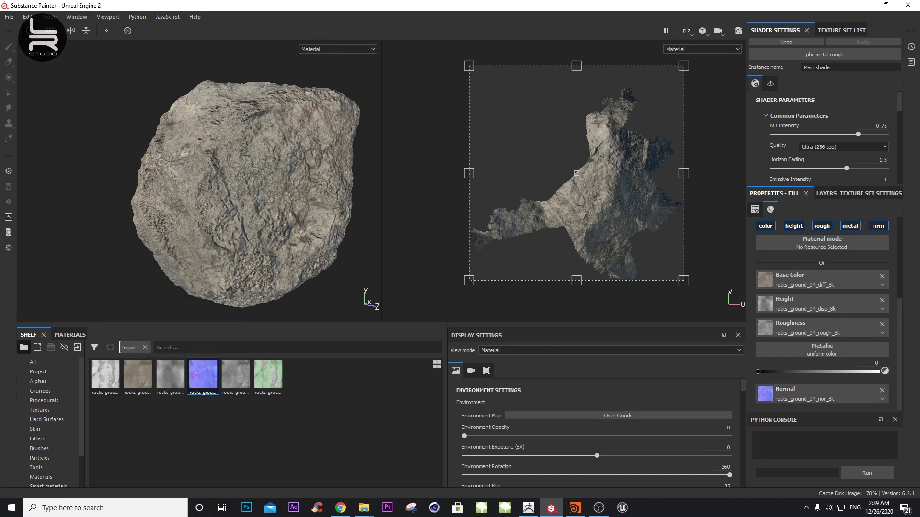
{"action": "left_click_drag", "start_coordinate": [901, 352], "coordinate": [893, 268]}
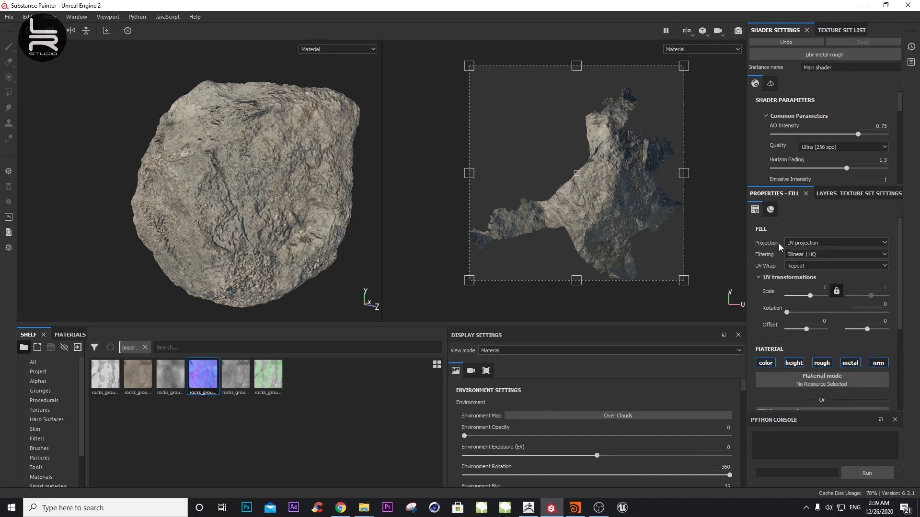
- Switch the fill to Tri-planar projection and rotate the environment lighting to 355
{"action": "left_click", "coordinate": [798, 242]}
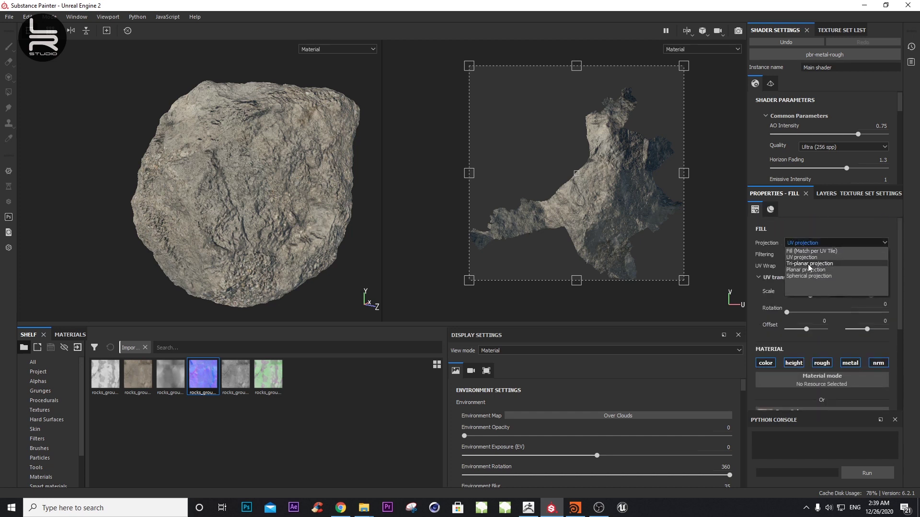
{"action": "left_click", "coordinate": [808, 264]}
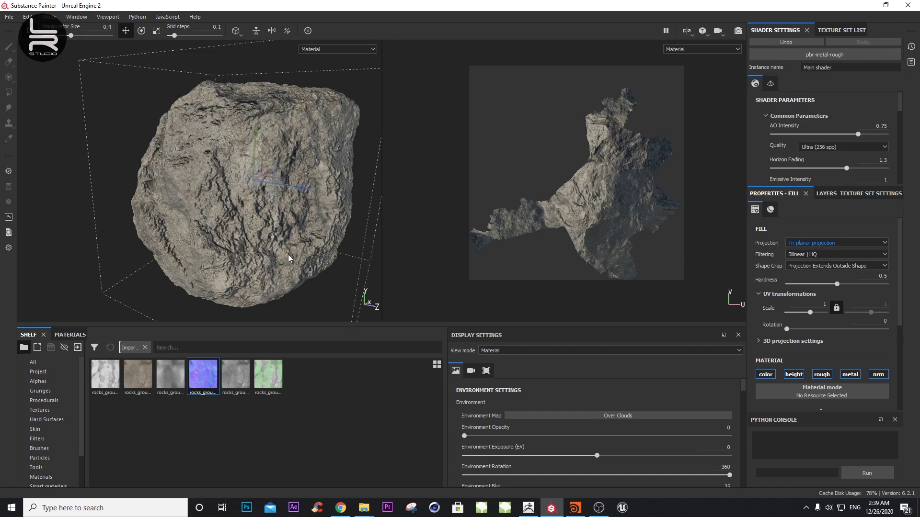
{"action": "mouse_move", "coordinate": [214, 237]}
{"action": "left_mouse_down", "text": "alt"}
{"action": "mouse_move", "coordinate": [395, 268]}
{"action": "mouse_move", "coordinate": [248, 257]}
{"action": "mouse_move", "coordinate": [277, 323]}
{"action": "mouse_move", "coordinate": [254, 287]}
{"action": "mouse_move", "coordinate": [225, 155]}
{"action": "mouse_move", "coordinate": [246, 201]}
{"action": "mouse_move", "coordinate": [335, 147]}
{"action": "left_mouse_up", "text": "alt"}
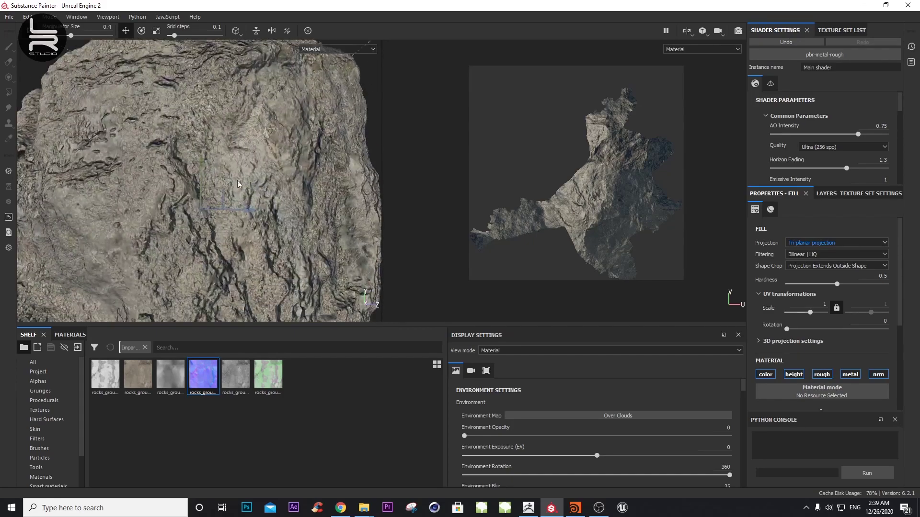
{"action": "right_click_drag", "start_coordinate": [335, 147], "coordinate": [240, 197], "text": "shift"}
{"action": "mouse_move", "coordinate": [239, 197]}
{"action": "left_mouse_down", "text": "alt"}
{"action": "mouse_move", "coordinate": [210, 271]}
{"action": "mouse_move", "coordinate": [235, 255]}
{"action": "left_mouse_up", "text": "alt"}
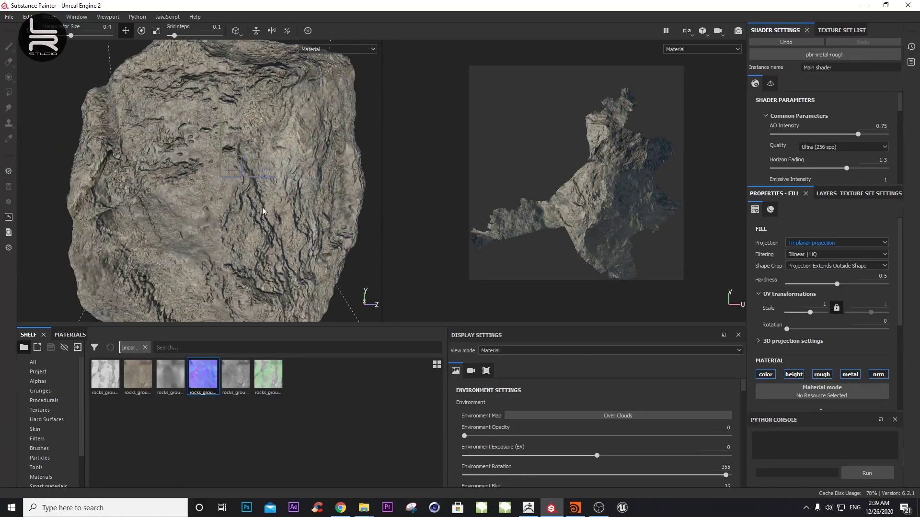
- Turn off the fill's metallic channel and orbit to inspect the texture
{"action": "left_click_drag", "start_coordinate": [262, 210], "coordinate": [335, 239], "text": "alt"}
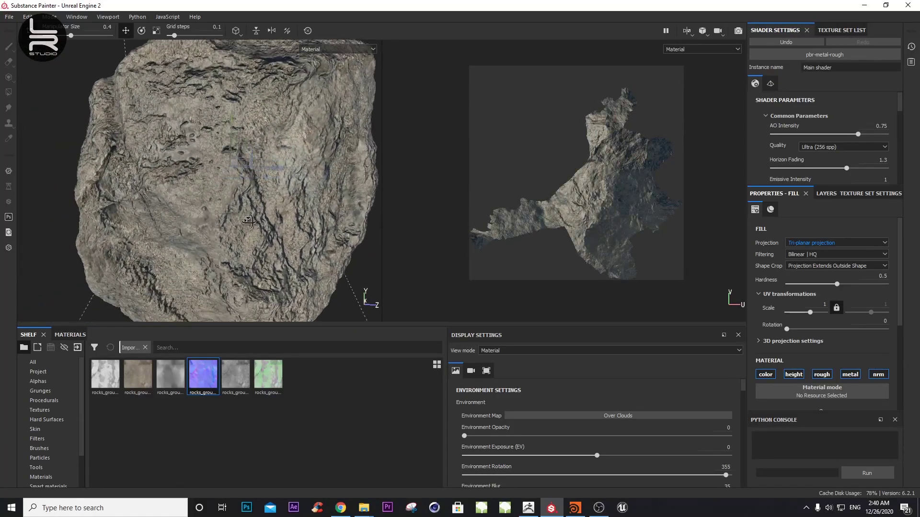
{"action": "left_click", "coordinate": [850, 374]}
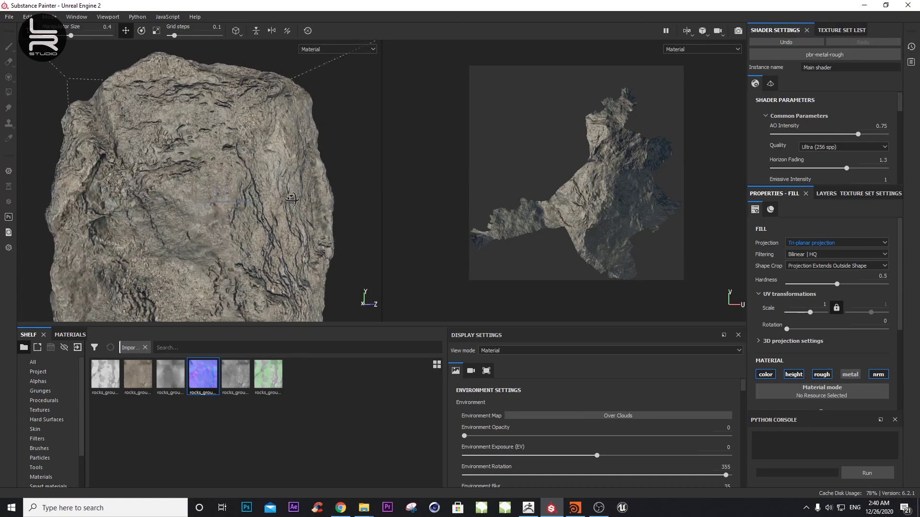
{"action": "mouse_move", "coordinate": [253, 208]}
{"action": "left_mouse_down", "text": "alt"}
{"action": "mouse_move", "coordinate": [315, 216]}
{"action": "mouse_move", "coordinate": [269, 215]}
{"action": "mouse_move", "coordinate": [309, 228]}
{"action": "left_mouse_up", "text": "alt"}
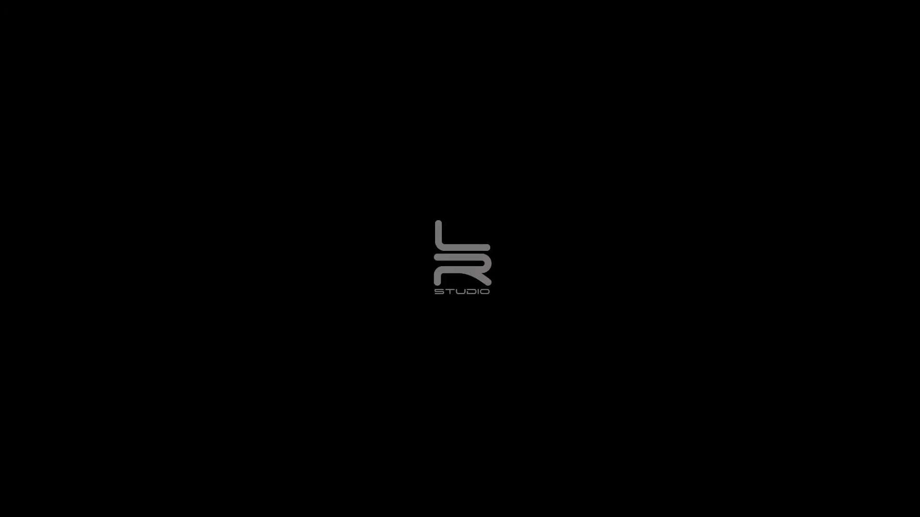